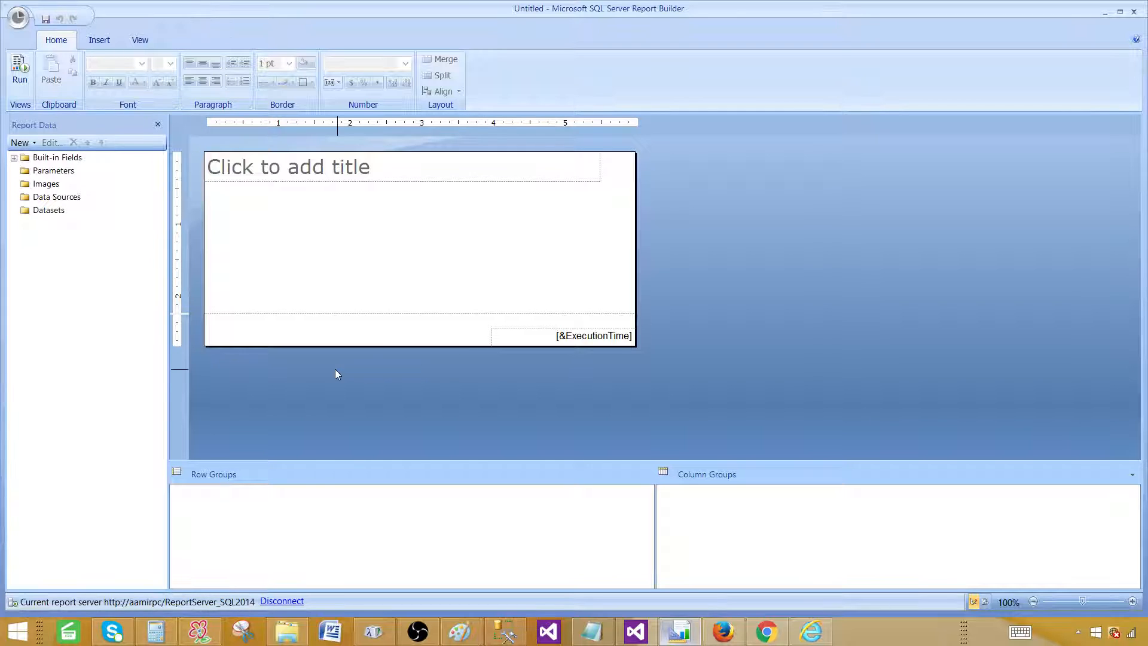
left_click(16, 20)
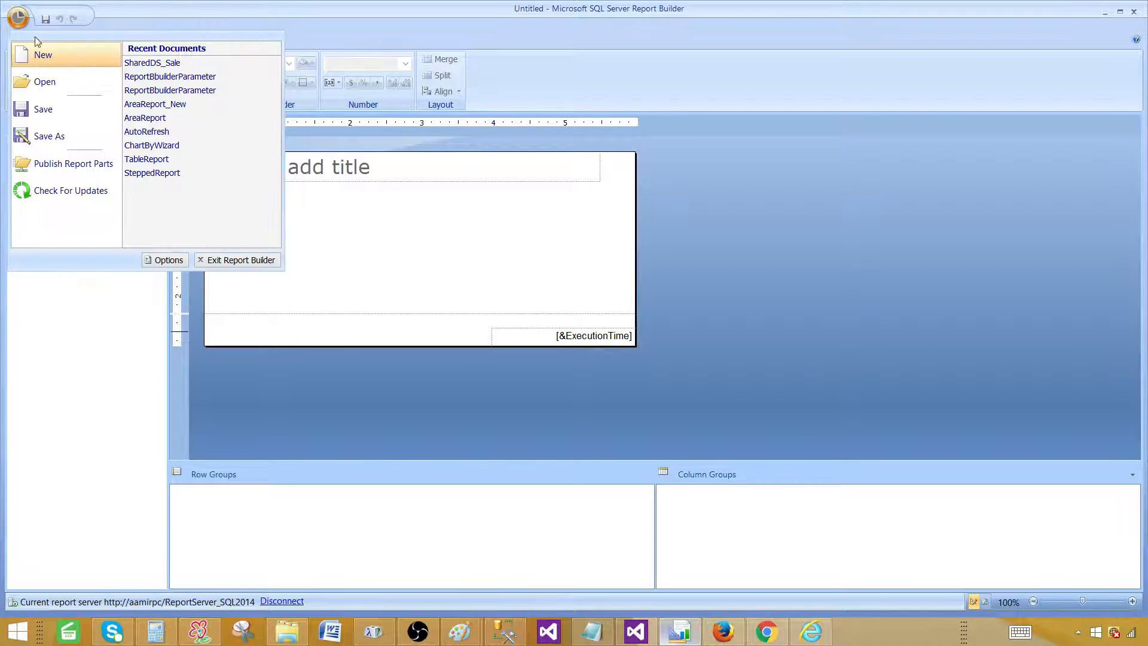
left_click(43, 55)
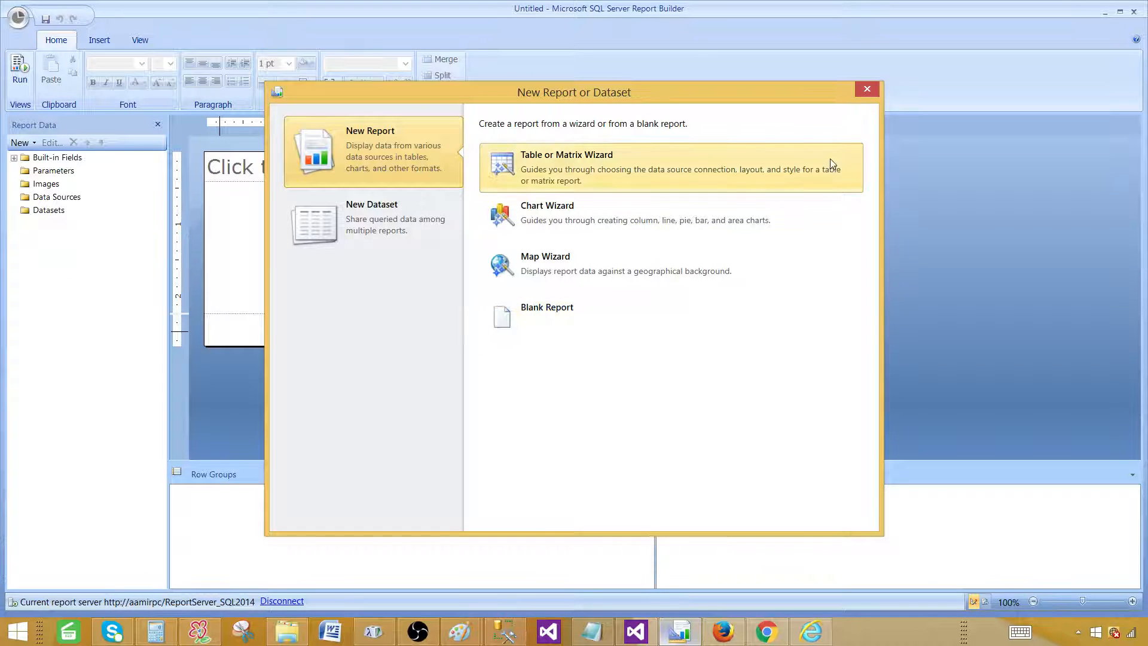
left_click(867, 94)
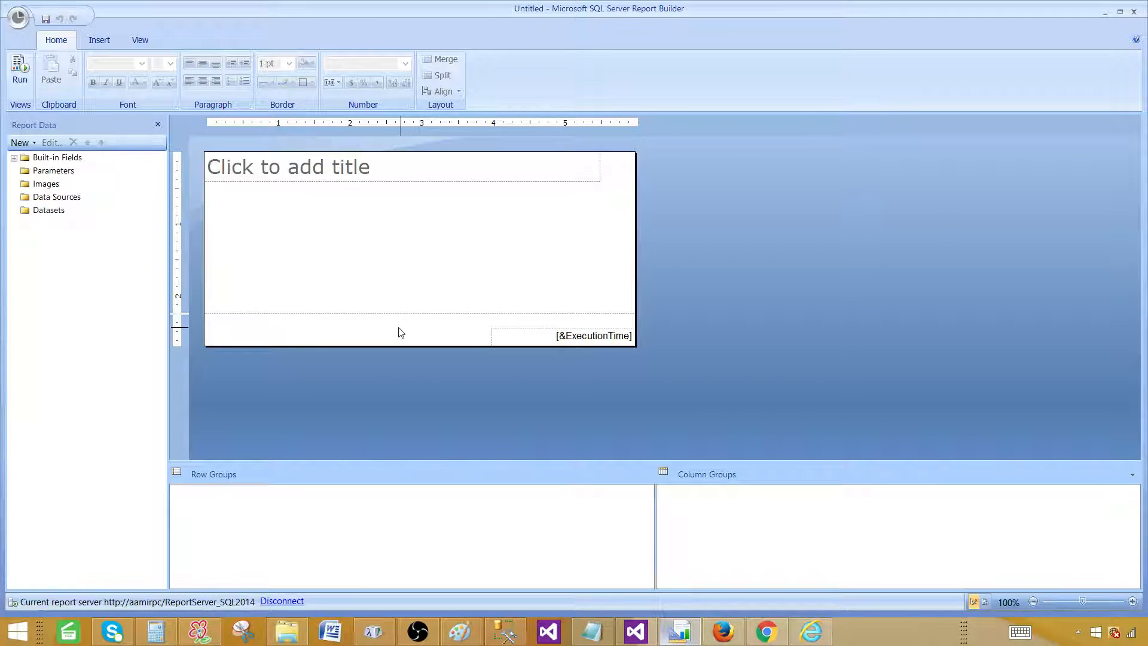
Step: Create a new blank report
left_click(18, 17)
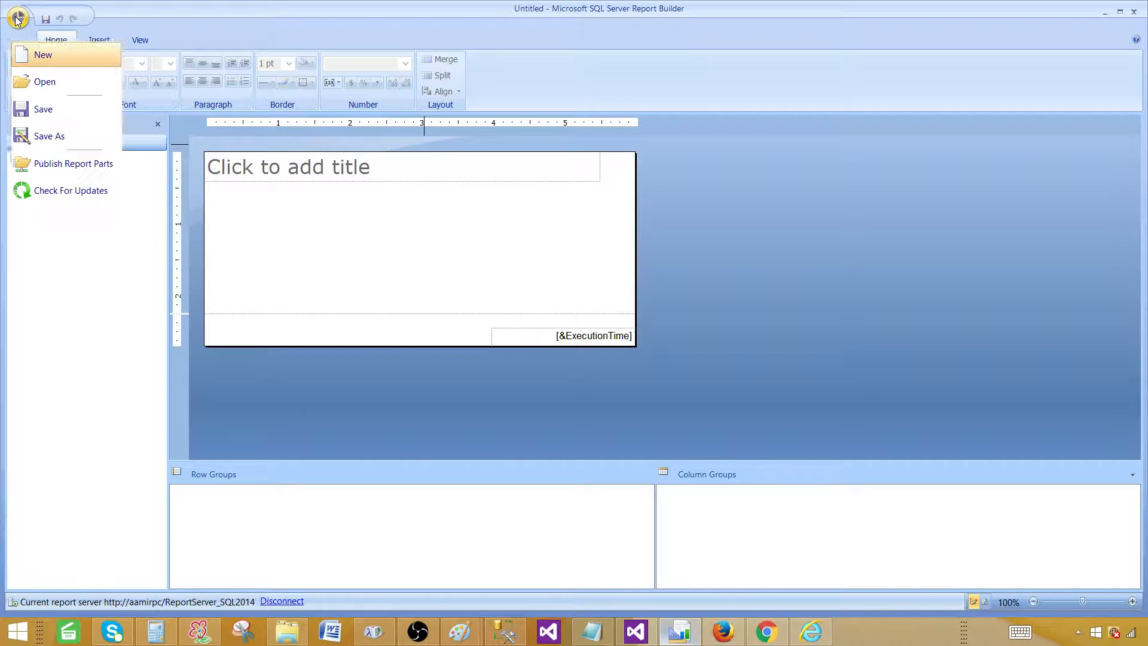
left_click(52, 55)
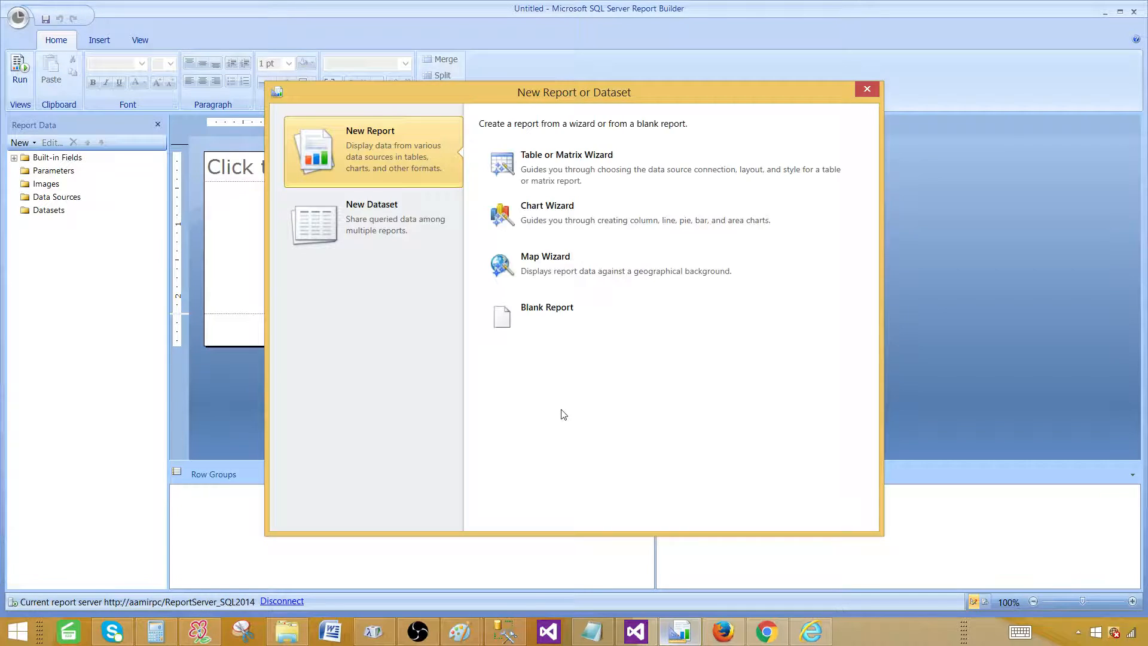
left_click(548, 327)
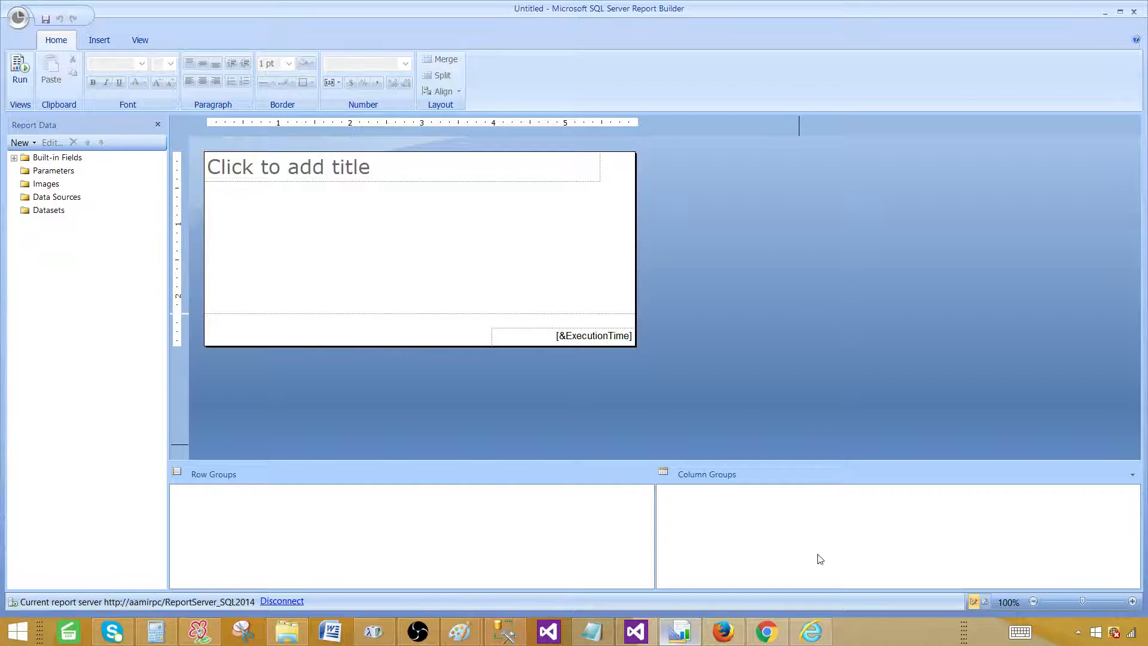
Step: View the Report Manager home folder, and in Report Builder disconnect the current report server and reconnect to ReportServer_SQL2014
left_click(811, 631)
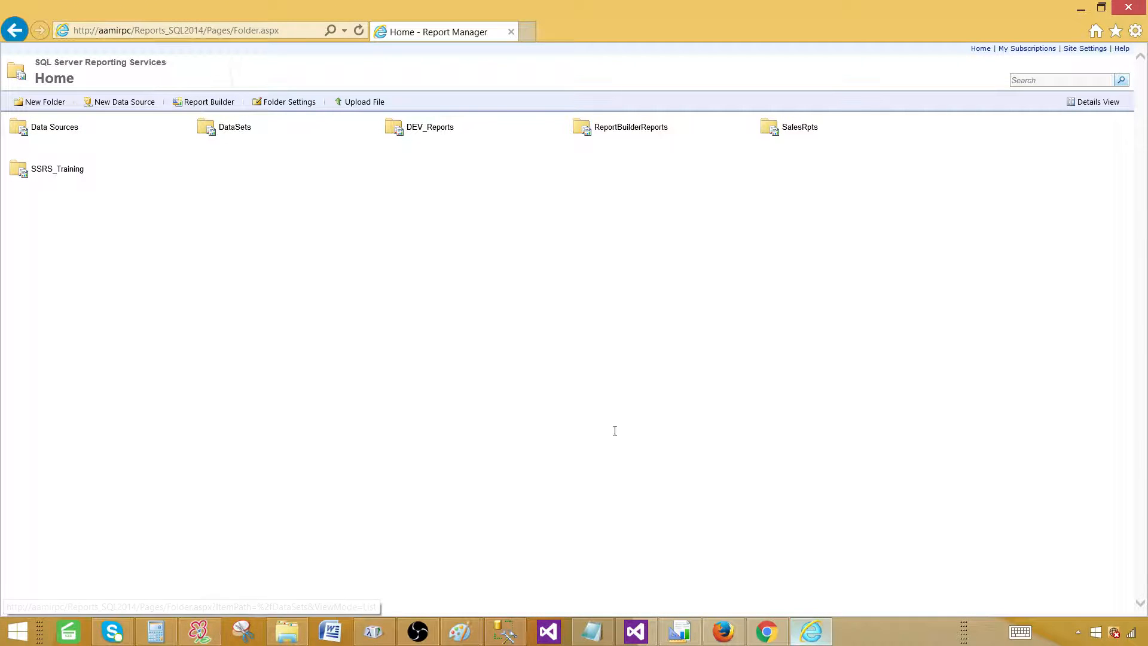
left_click(680, 630)
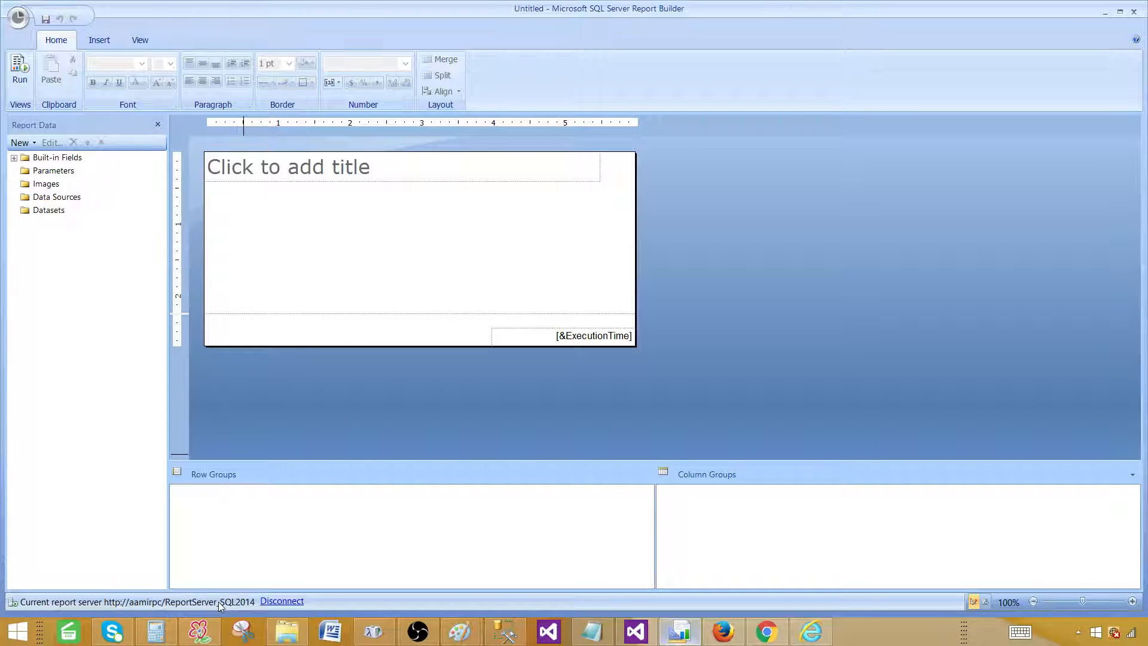
left_click(276, 603)
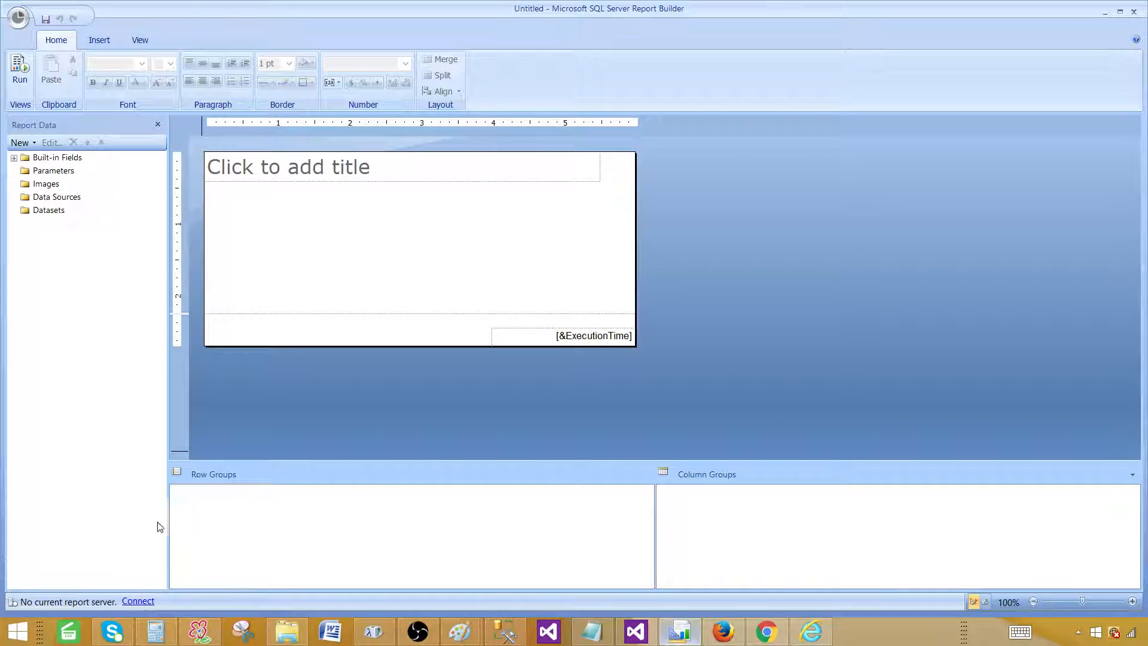
left_click(138, 601)
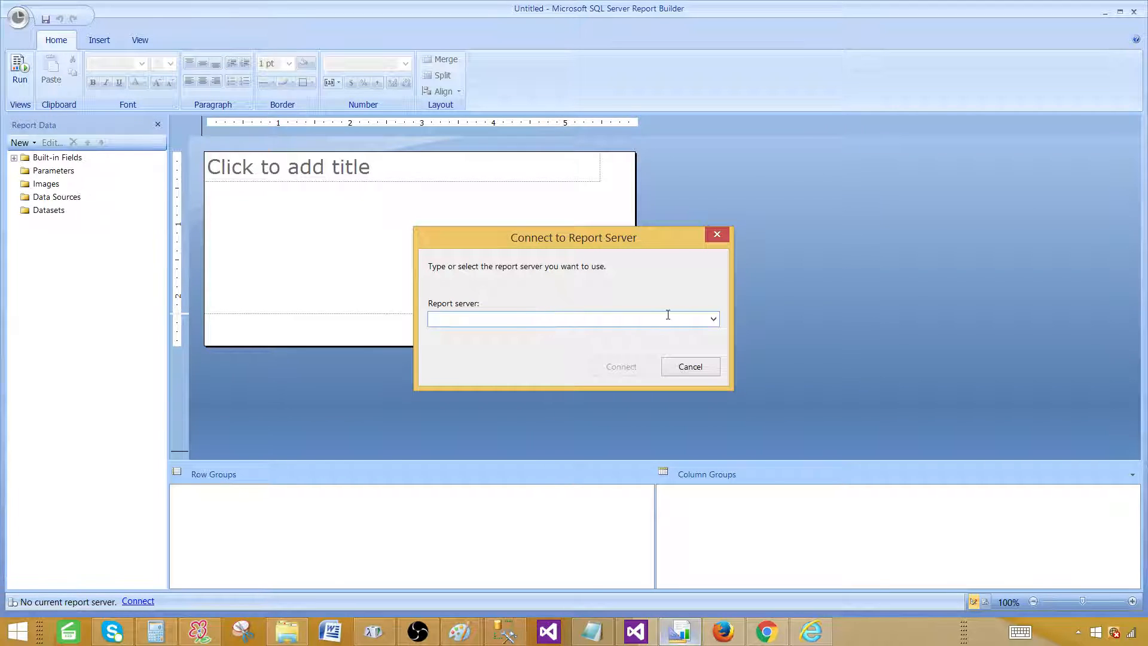
left_click(713, 319)
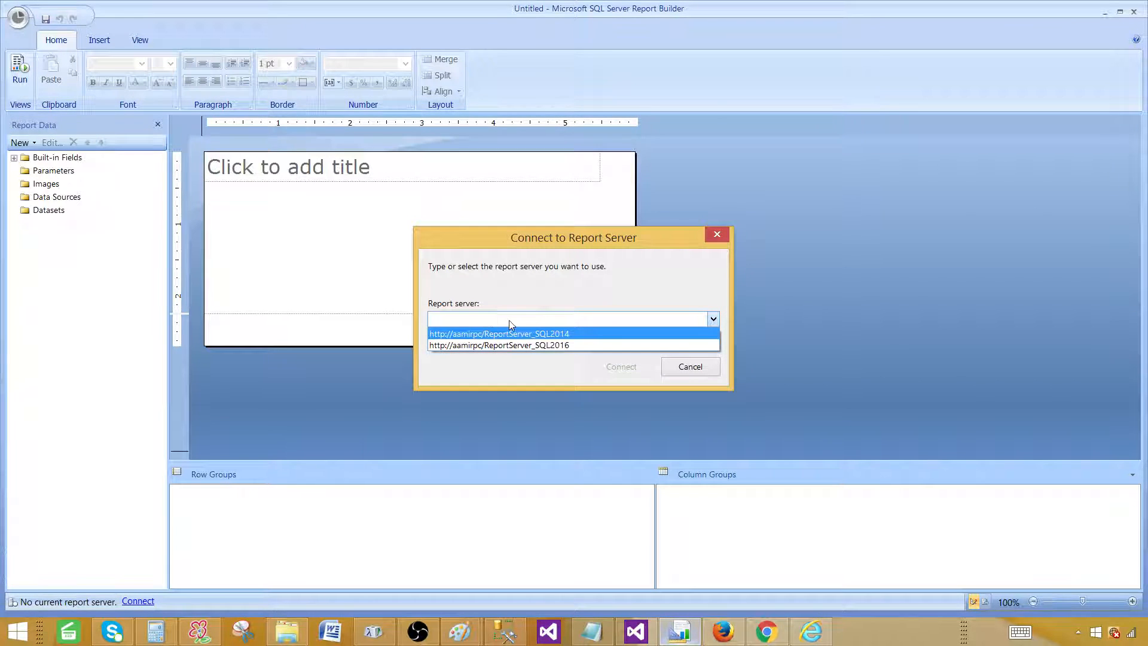
left_click(501, 296)
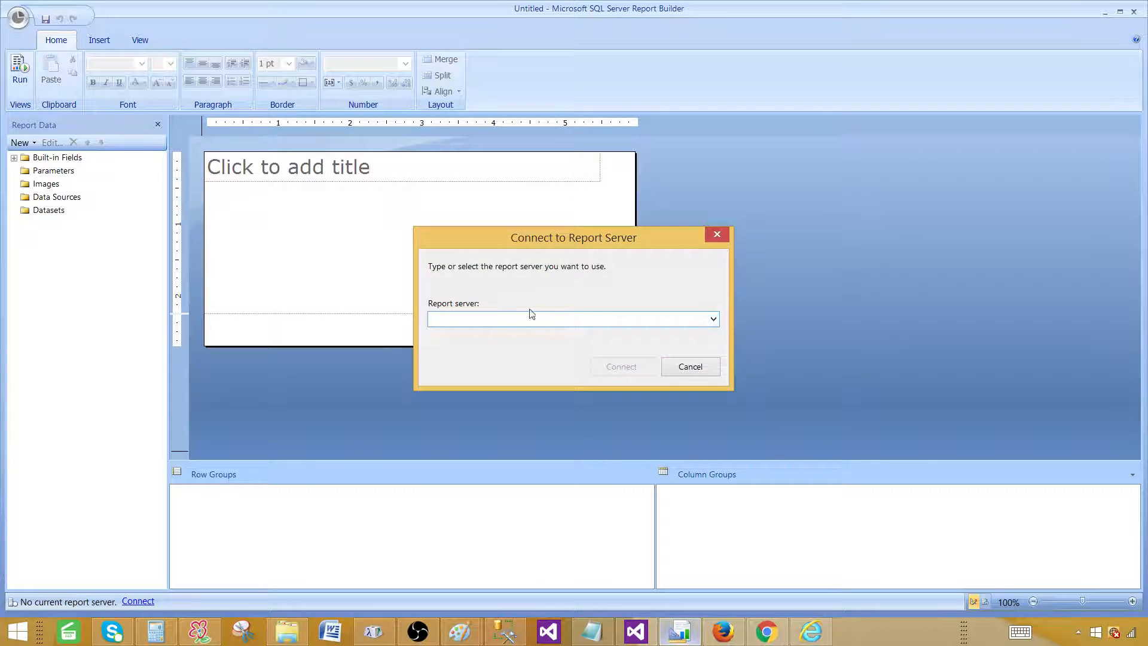
left_click(714, 320)
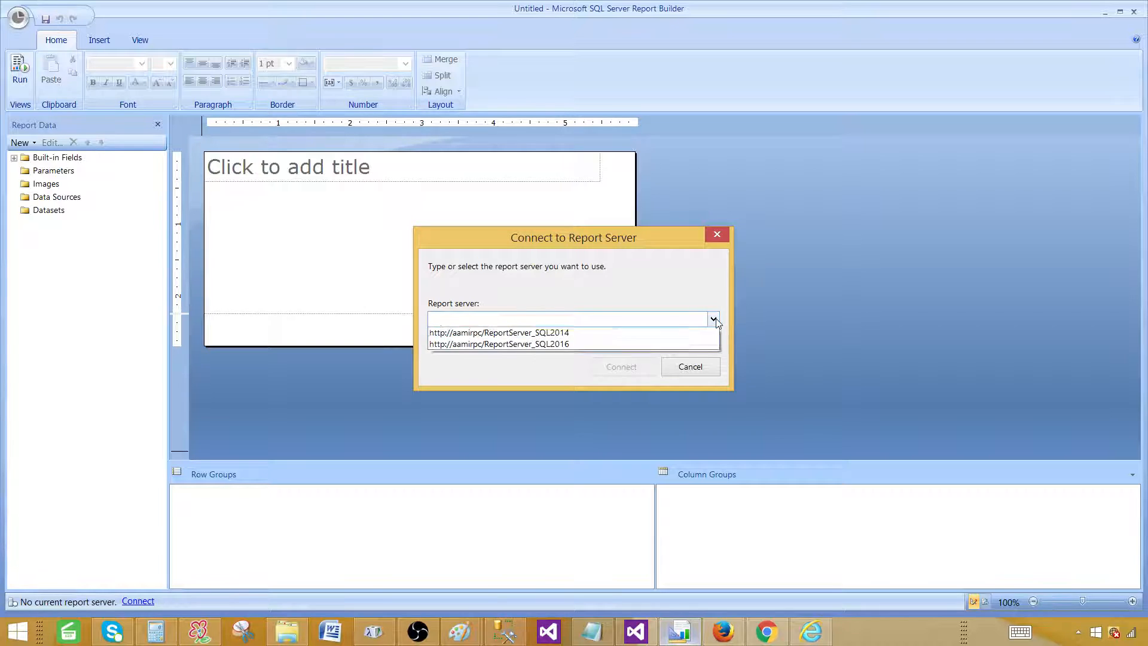
left_click(560, 333)
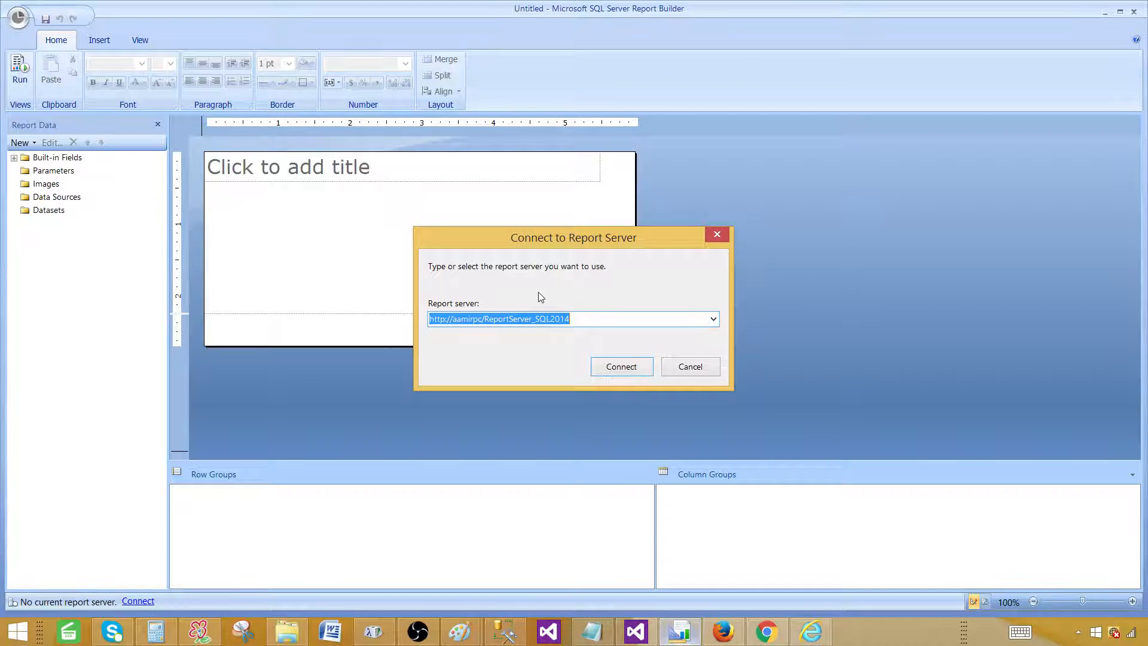
left_click(621, 366)
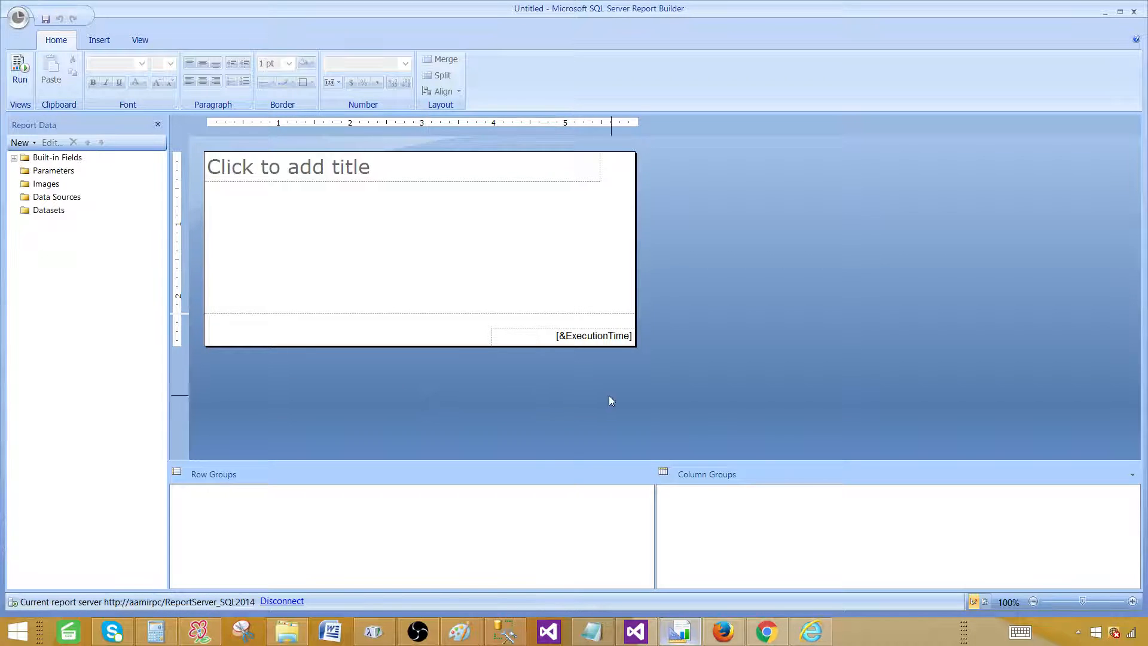
Step: Open the Data Sources folder in Report Manager, and locate the Sales database on the SQL2014 instance in SQL Server Management Studio
left_click(814, 631)
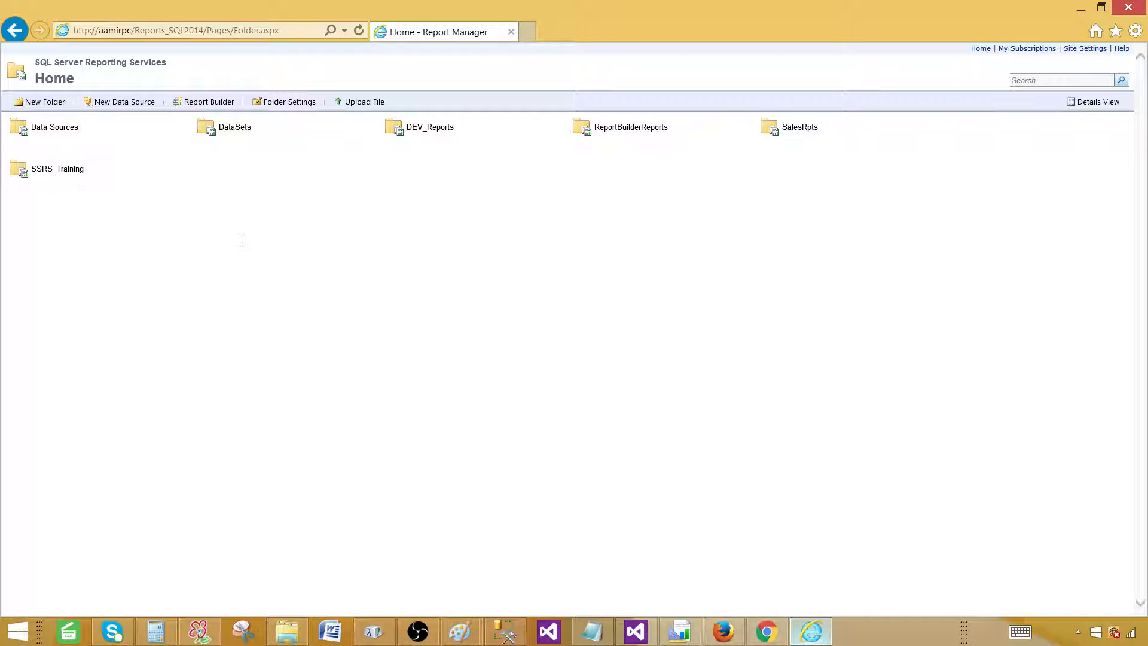
left_click(41, 129)
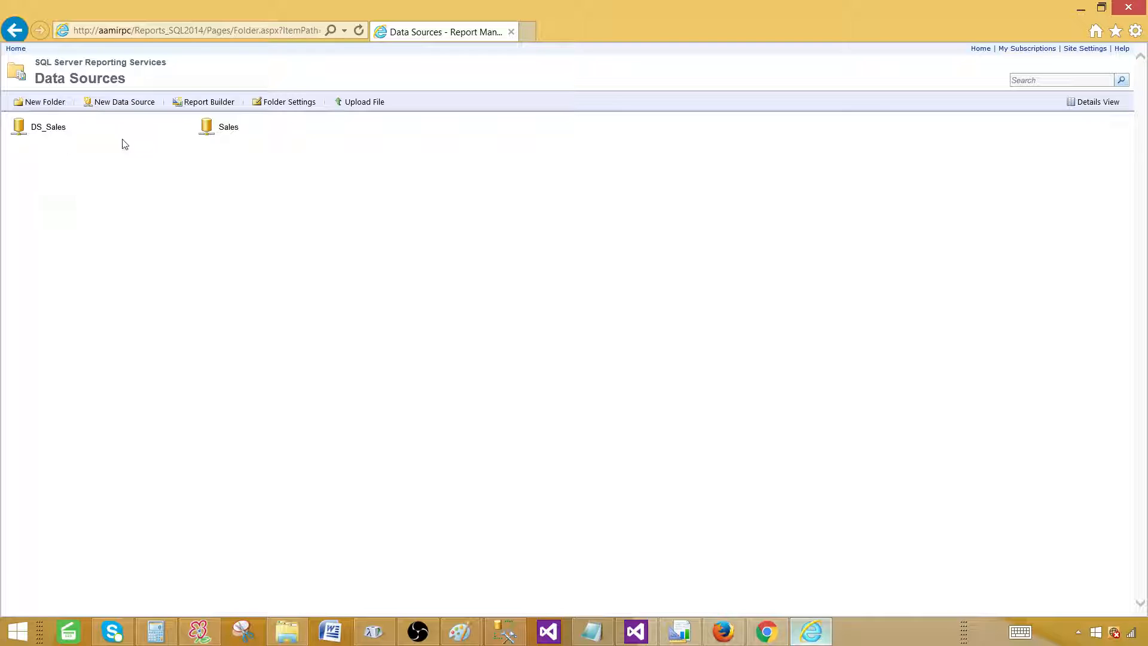
left_click(506, 631)
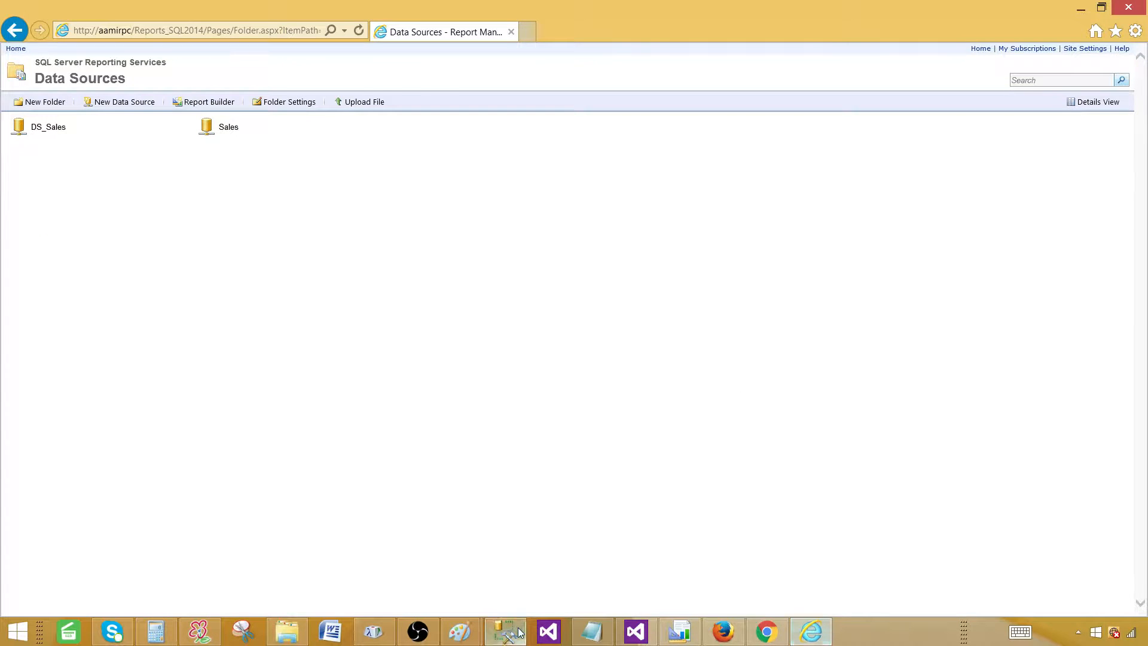
left_click(269, 122)
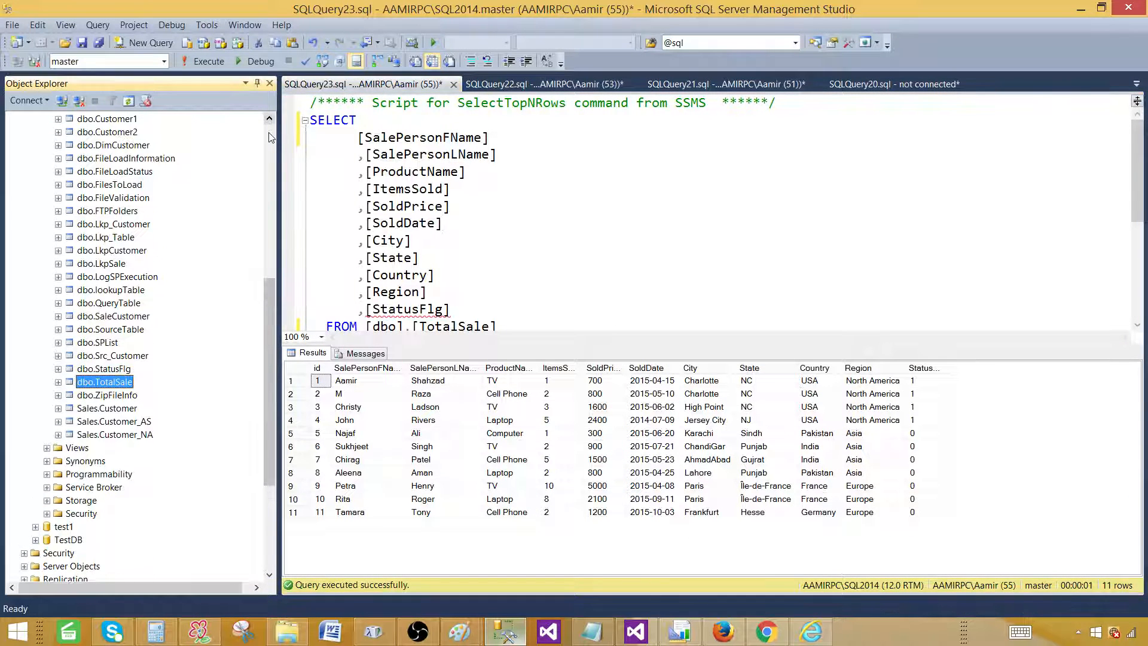
left_click(270, 133)
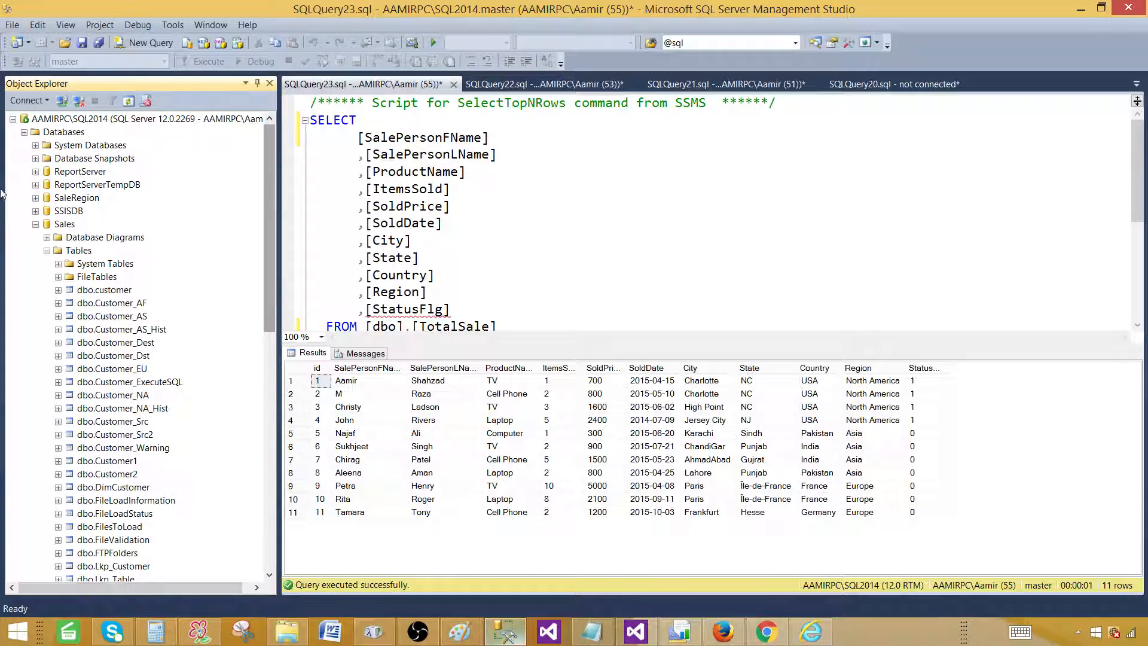
left_click(35, 225)
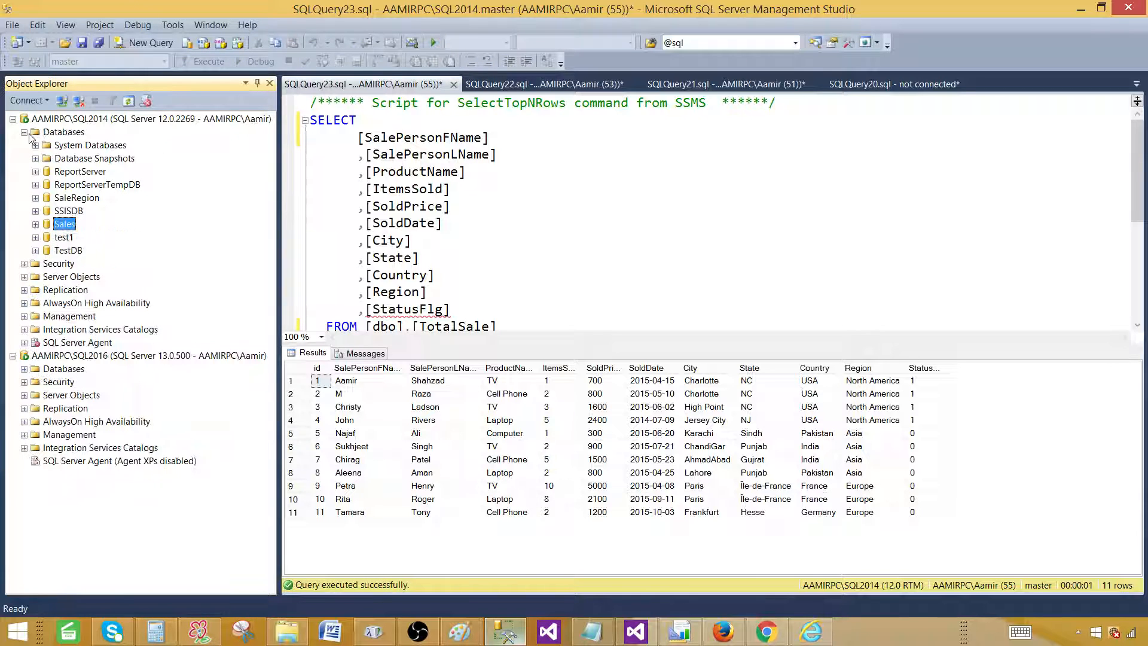
left_click(24, 132)
left_click(80, 119)
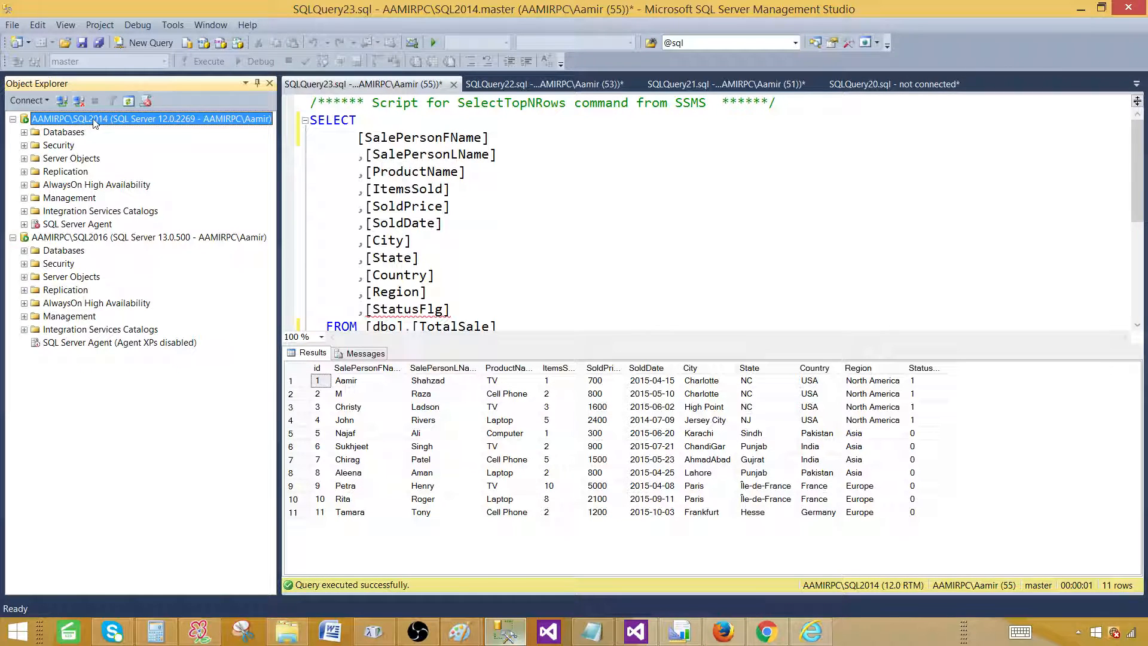
left_click(24, 132)
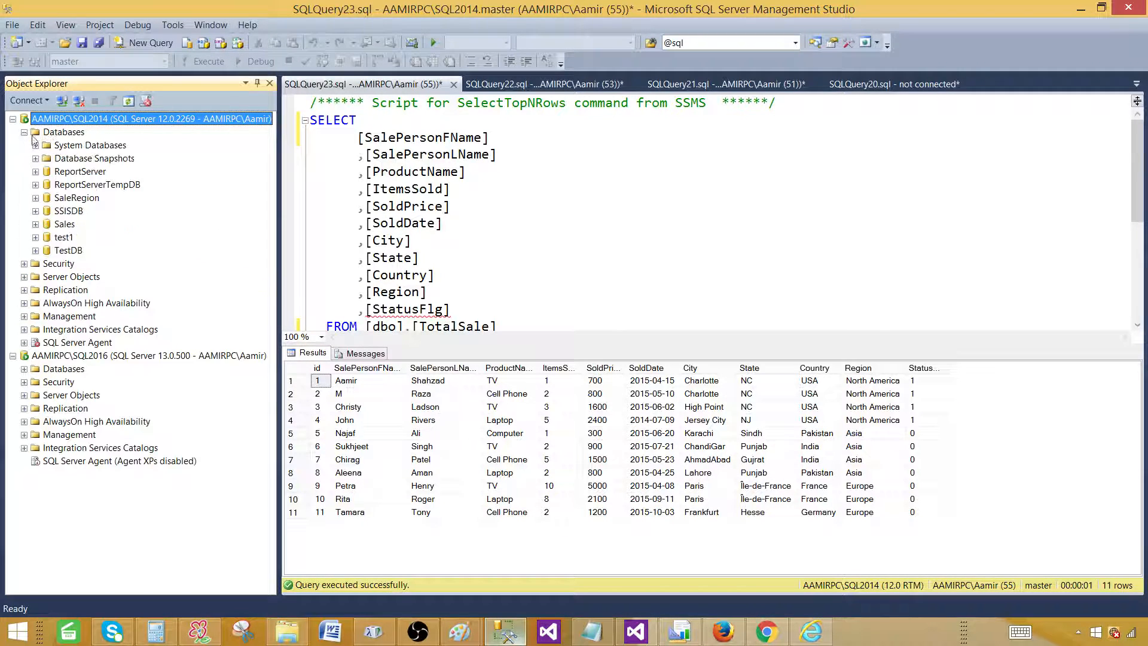
left_click(64, 224)
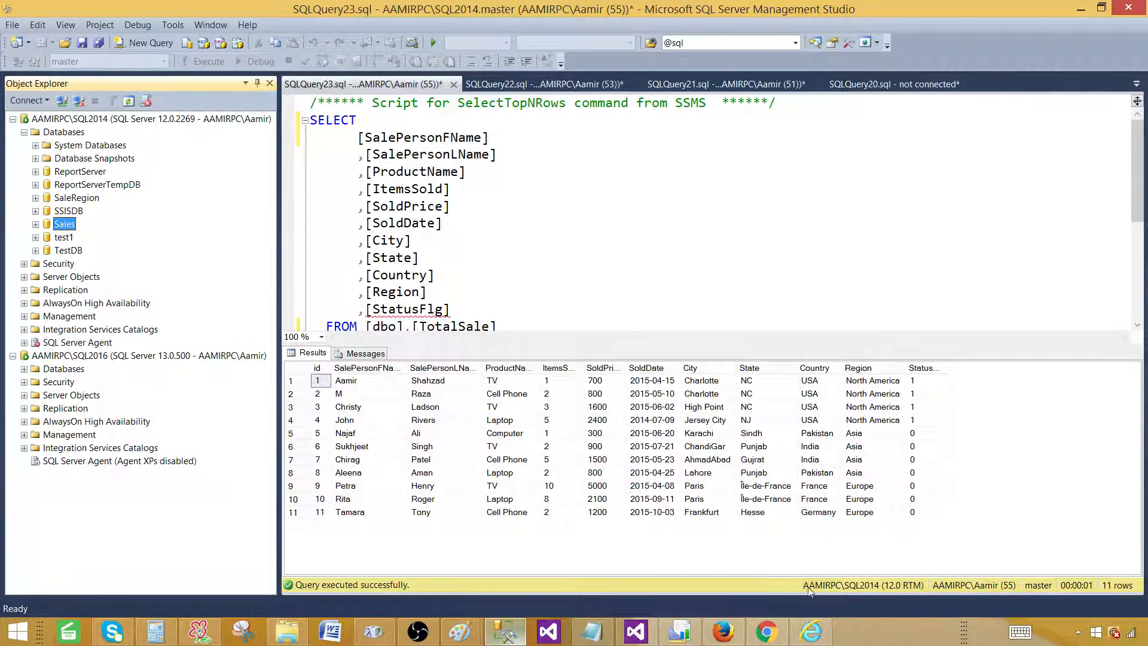
Step: In Report Manager, examine the server and catalog in the Sales data source's connection string, and return to the Data Sources folder
left_click(812, 631)
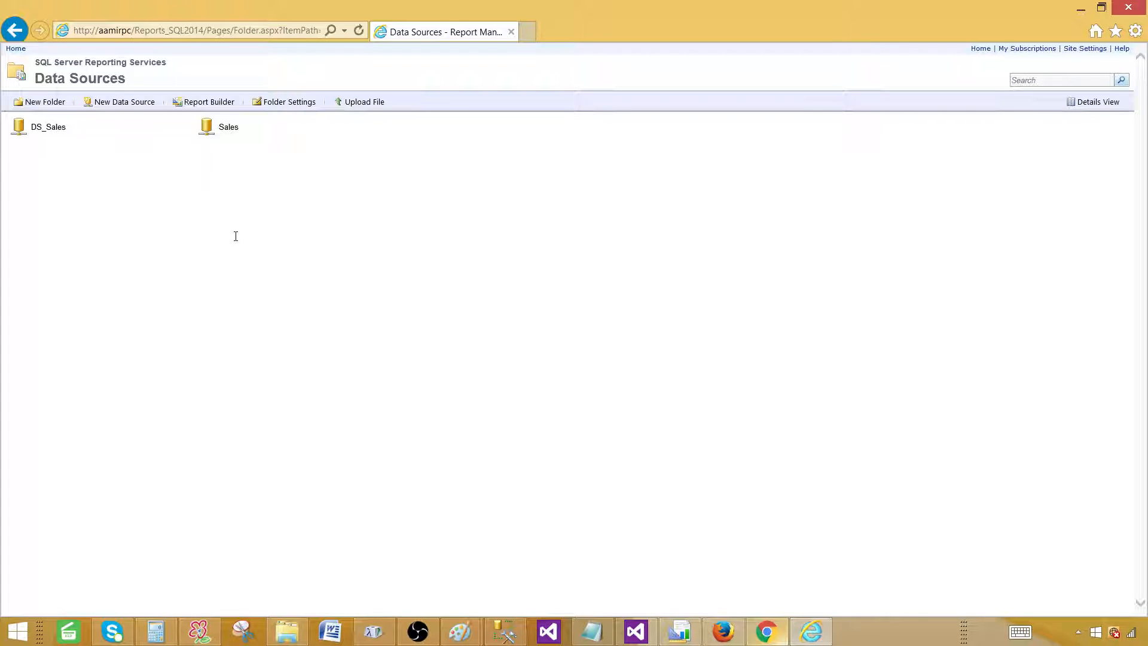
left_click(230, 128)
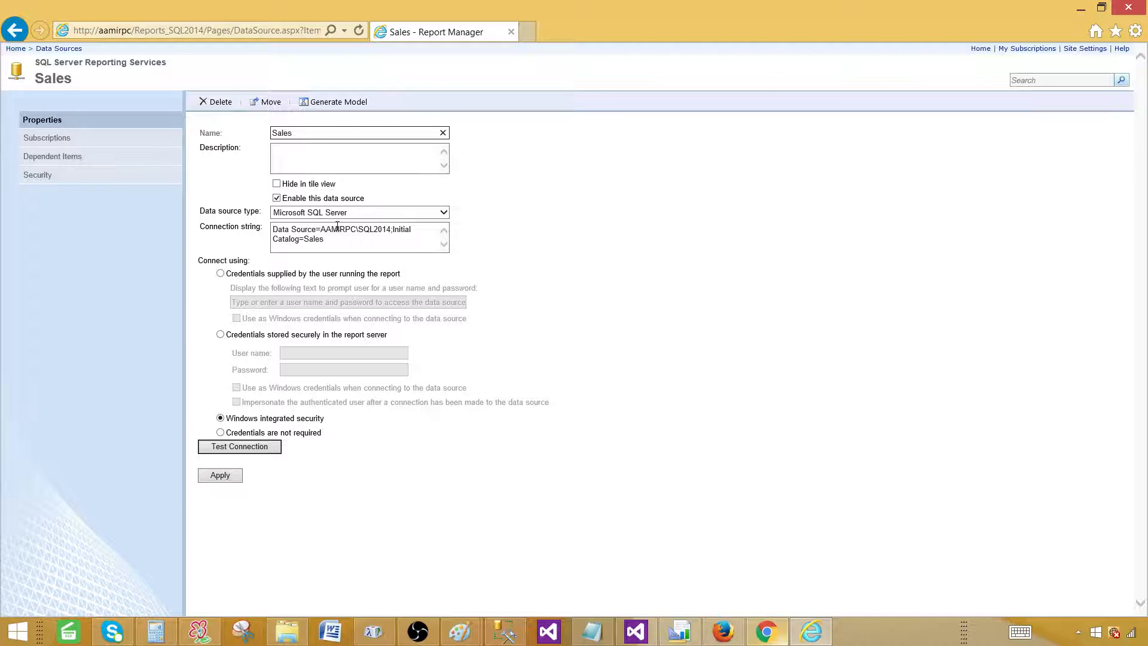
left_click(319, 229)
double_click(374, 228)
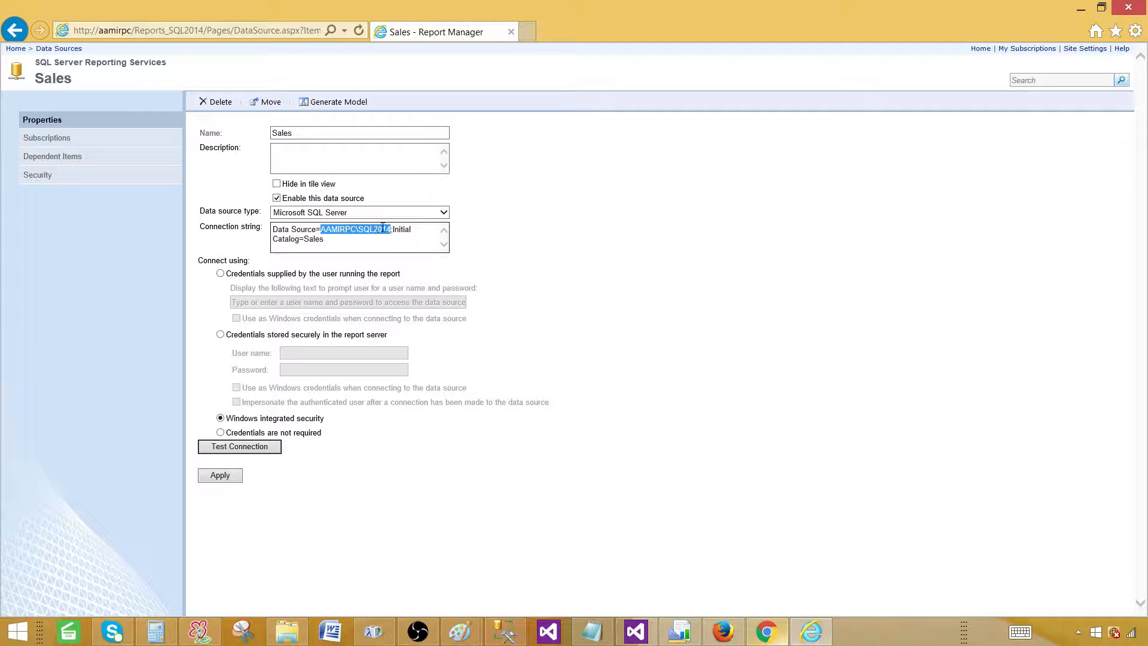
mouse_move(303, 239)
left_mouse_down()
mouse_move(341, 238)
mouse_move(306, 238)
left_mouse_up()
left_click(317, 242)
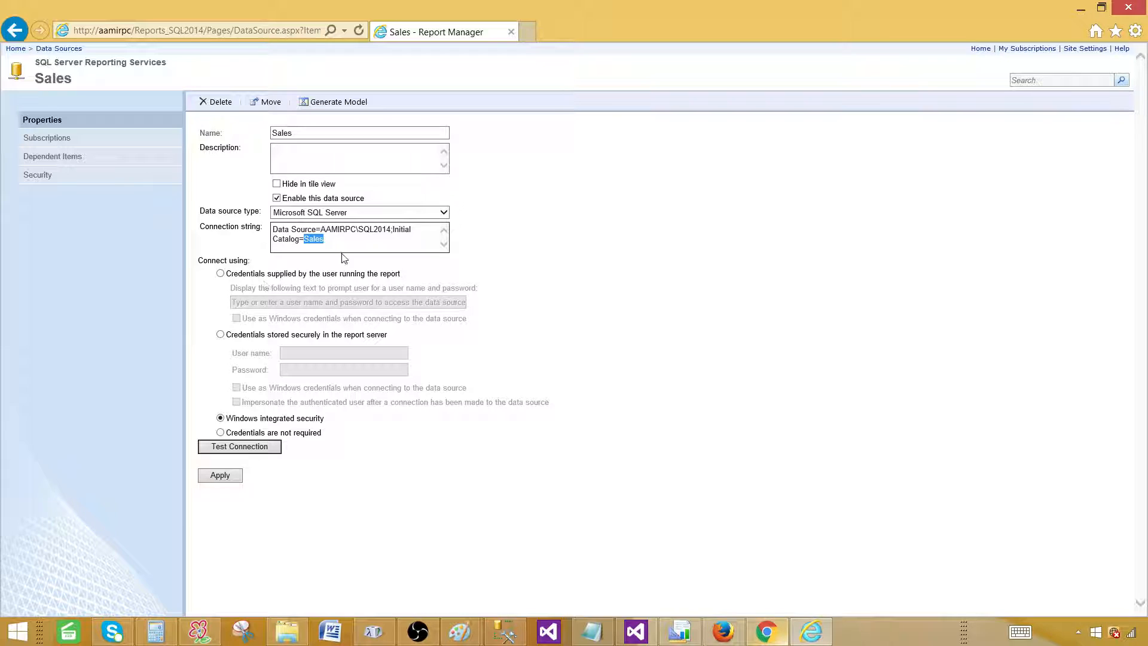
left_click(332, 238)
left_click(55, 48)
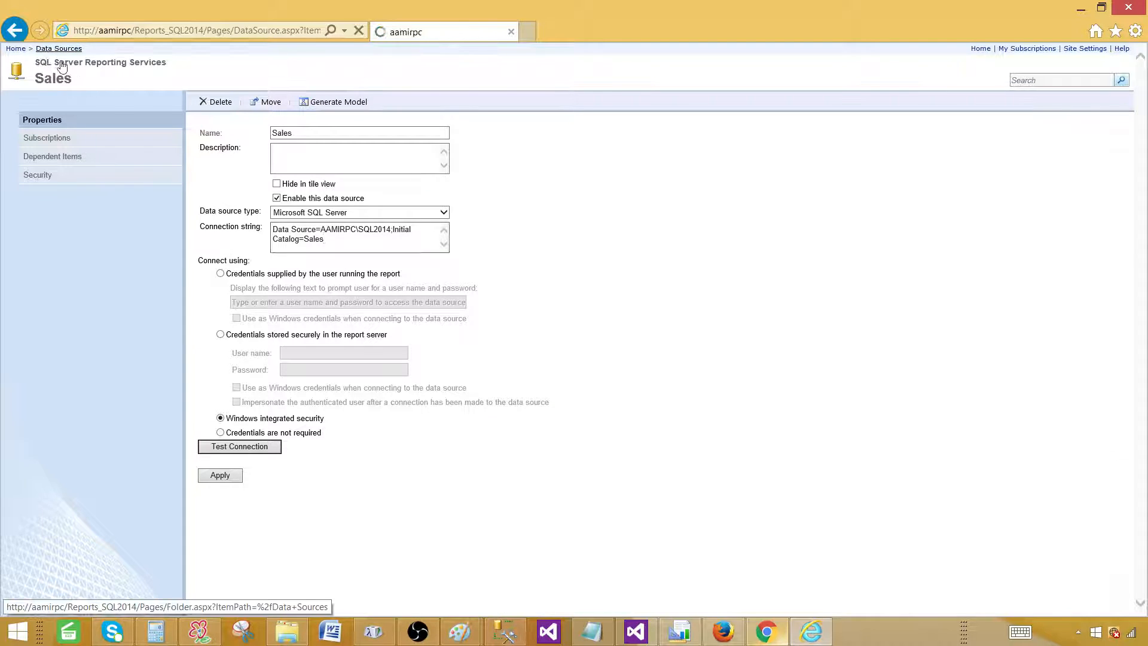
Step: Switch back to Report Builder and start adding a data source to the blank report
left_click(679, 631)
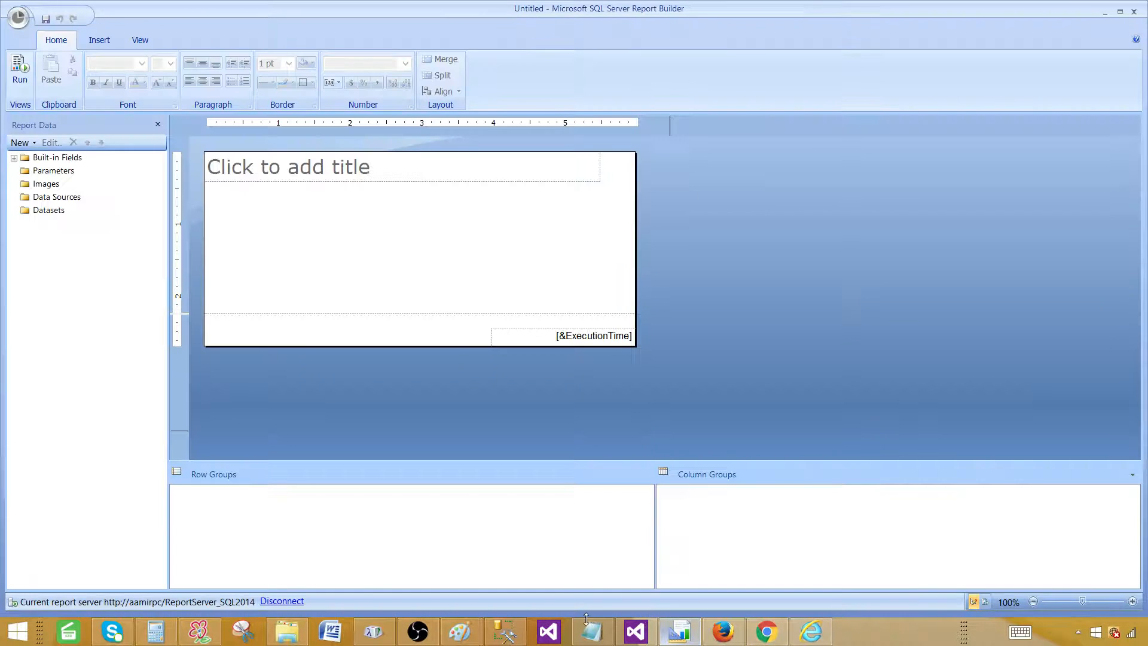
left_click(55, 201)
right_click(58, 201)
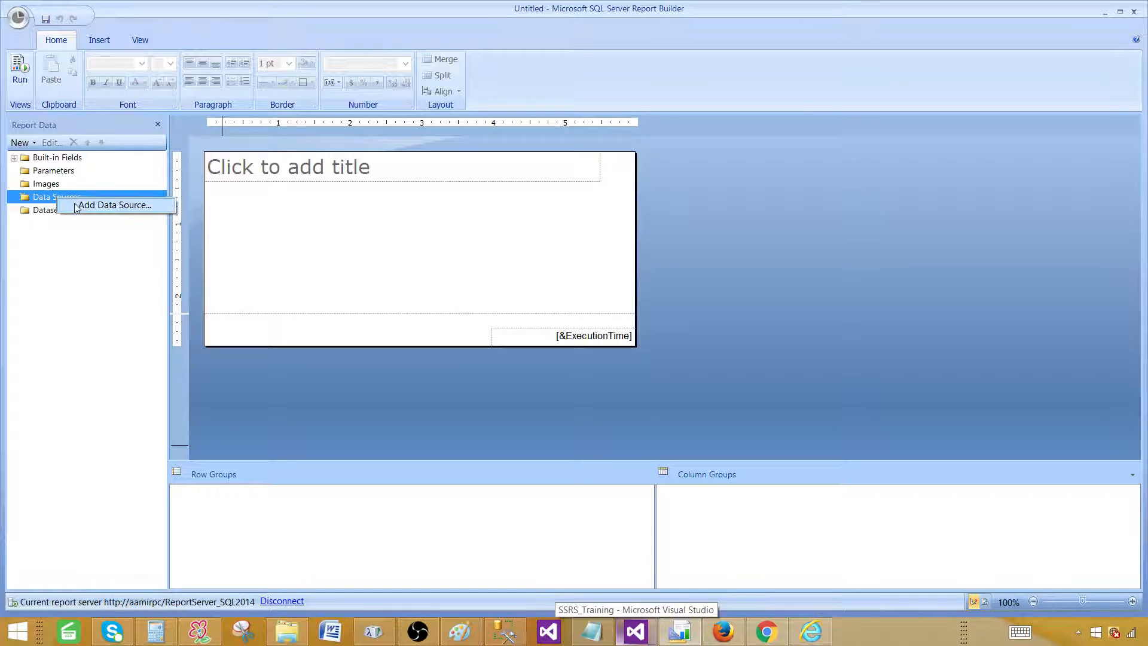
left_click(92, 209)
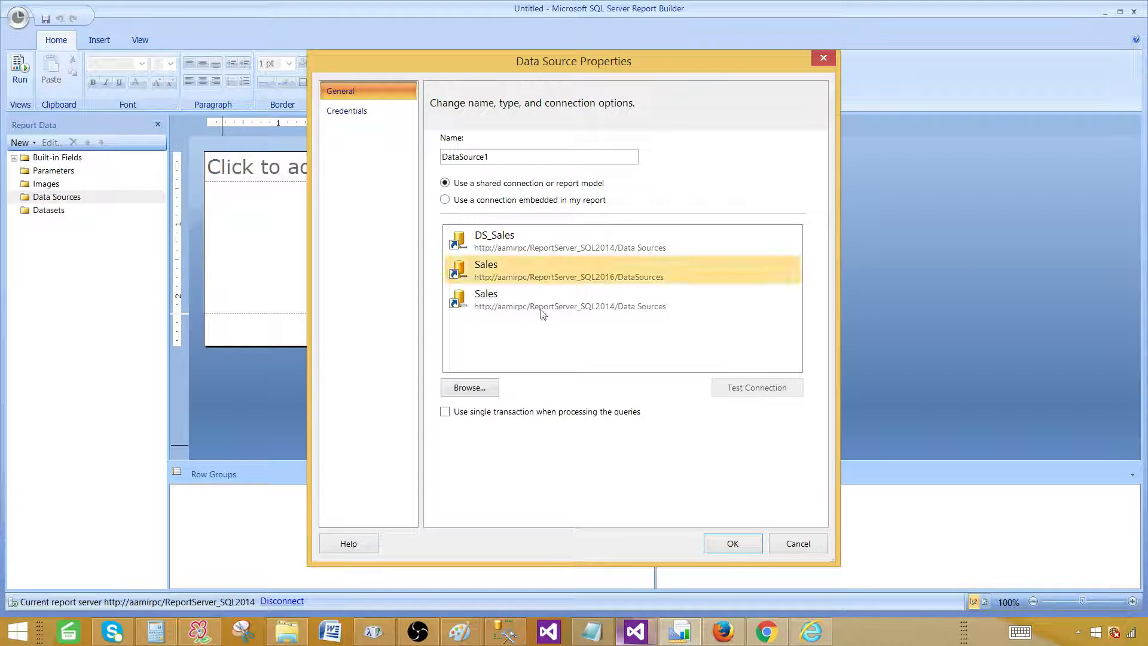
Step: View the Data Sources folder in Report Manager again, and look through the Sales database tables in SQL Server Management Studio
left_click(810, 631)
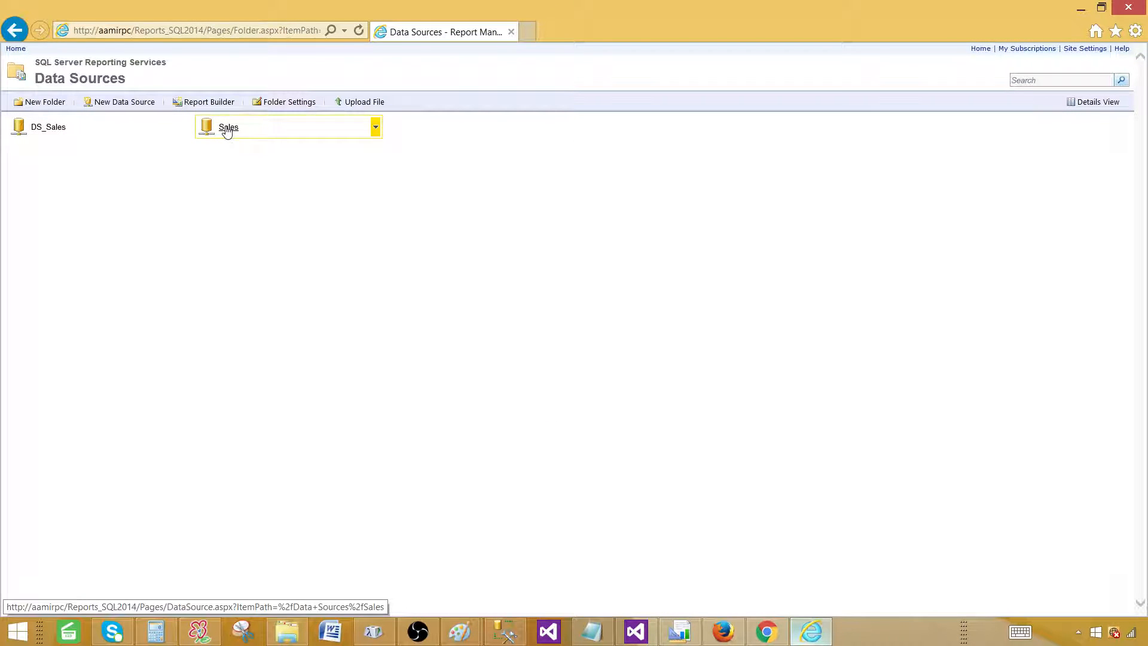
left_click(679, 631)
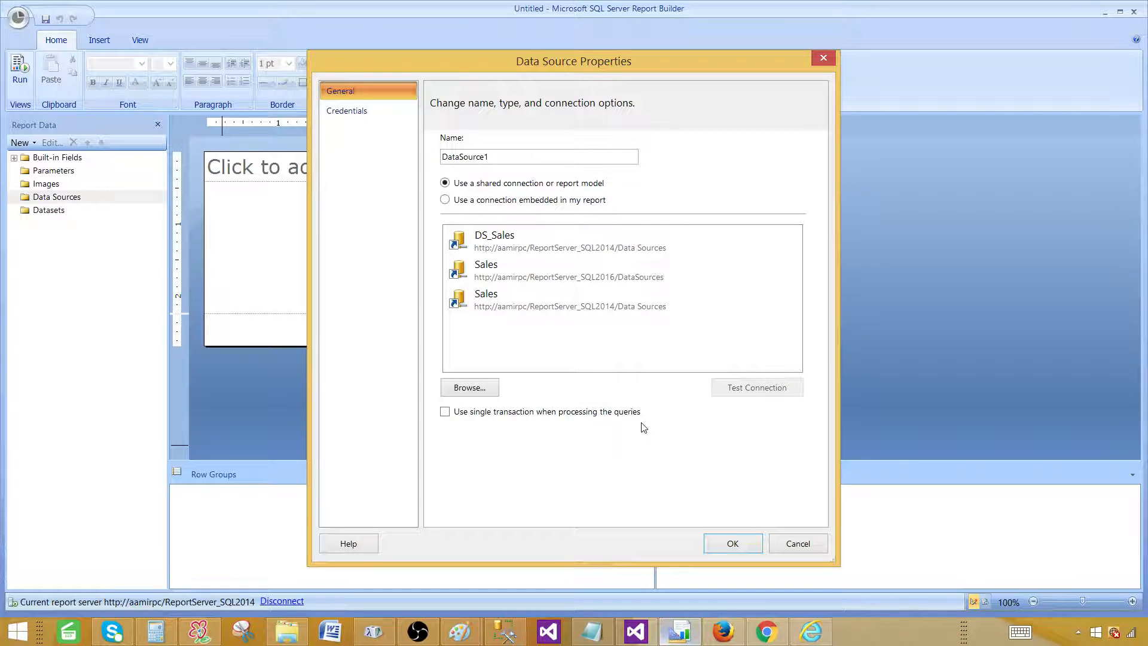
left_click(513, 637)
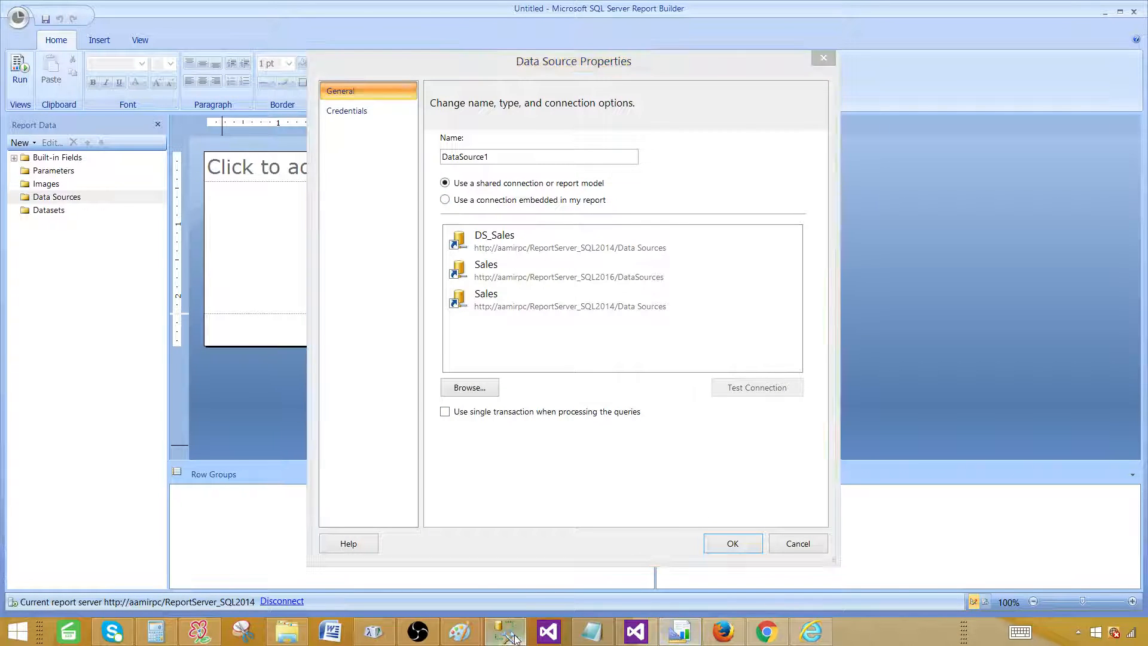
left_click(38, 228)
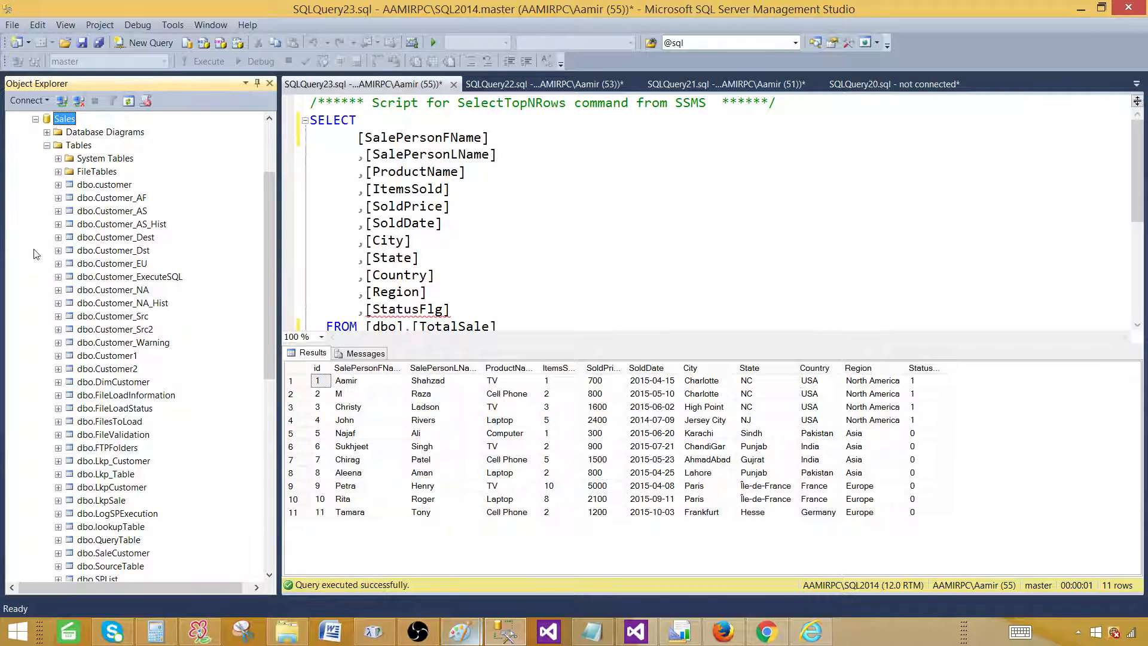
scroll(36, 254, "down", 1)
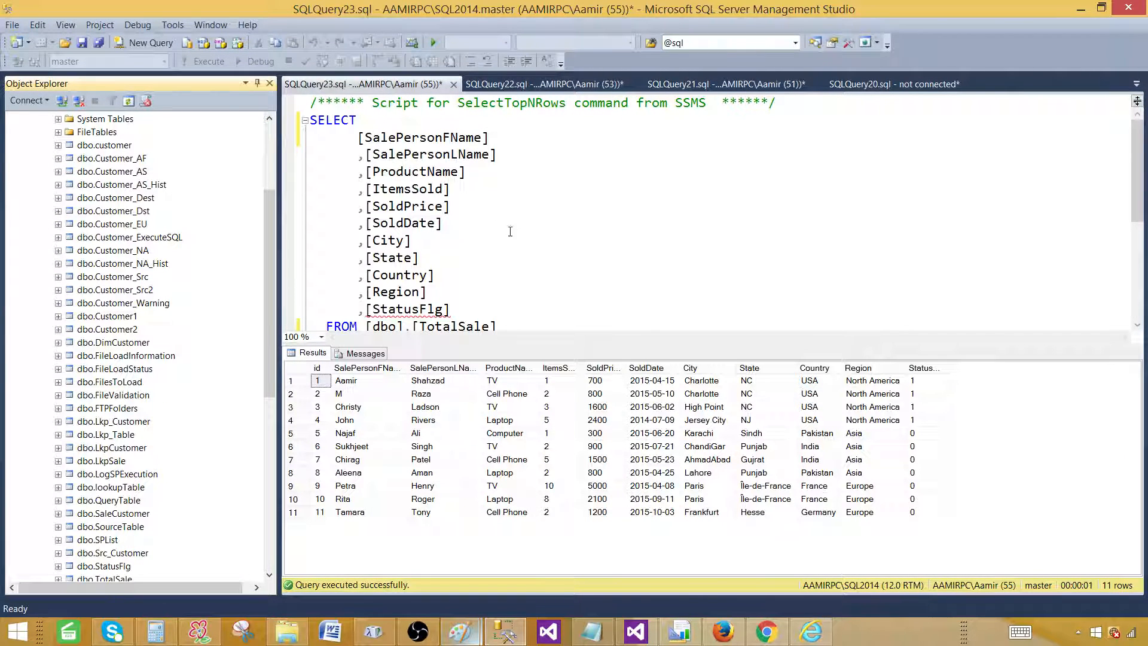
Step: Remove SalePersonFName, SalePersonLName, ProductName, SoldPrice, SoldDate, City and State from the TotalSale query, and delete the comma before ItemsSold
left_click(508, 325)
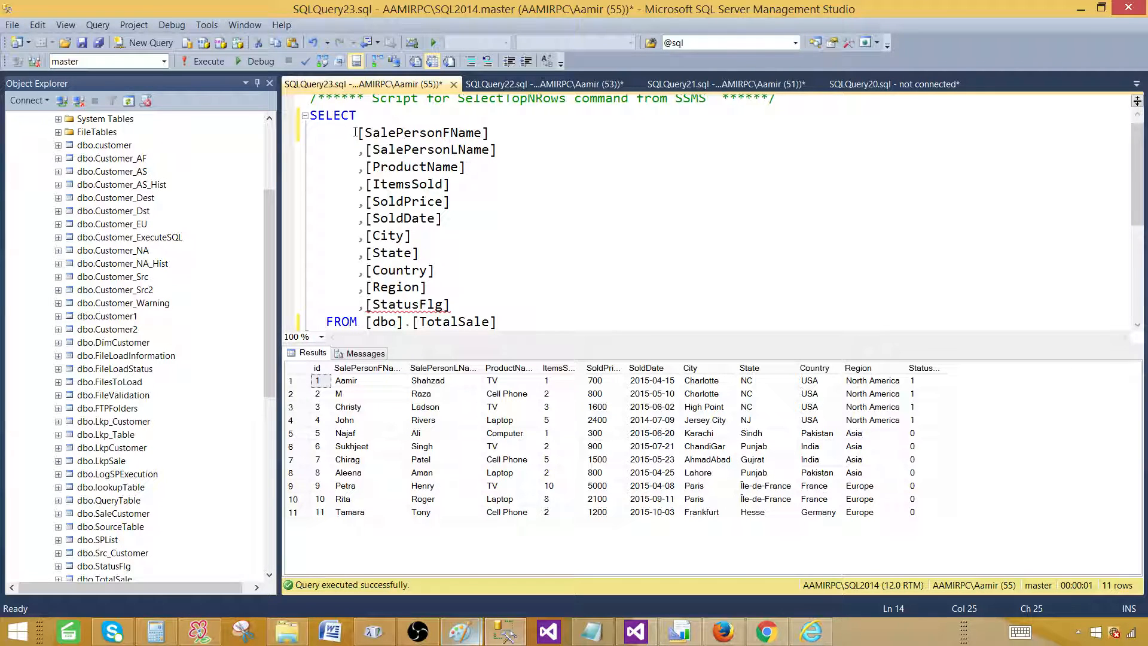
left_click_drag(356, 132, 446, 225)
left_click_drag(452, 186, 473, 170)
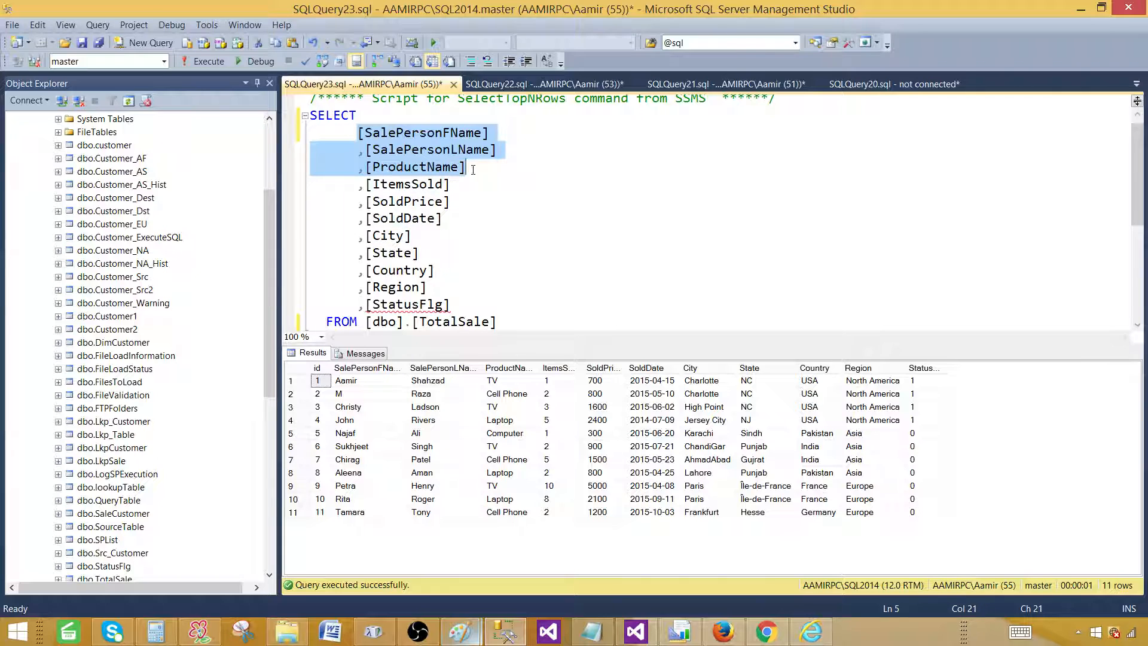
key("Delete")
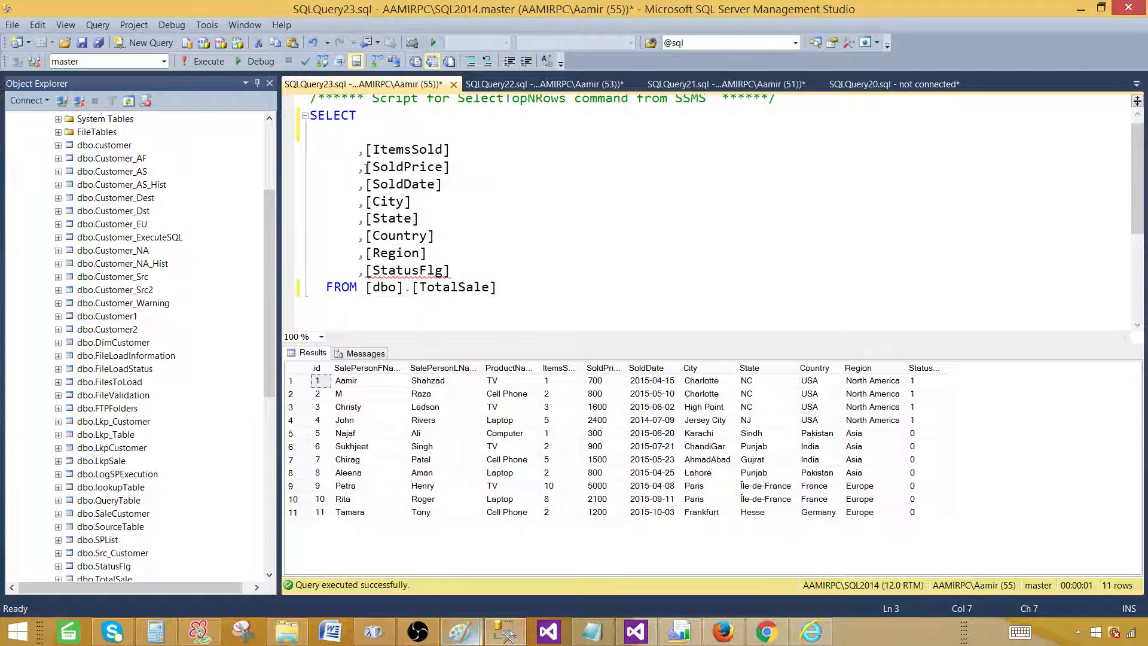
left_click_drag(357, 167, 426, 220)
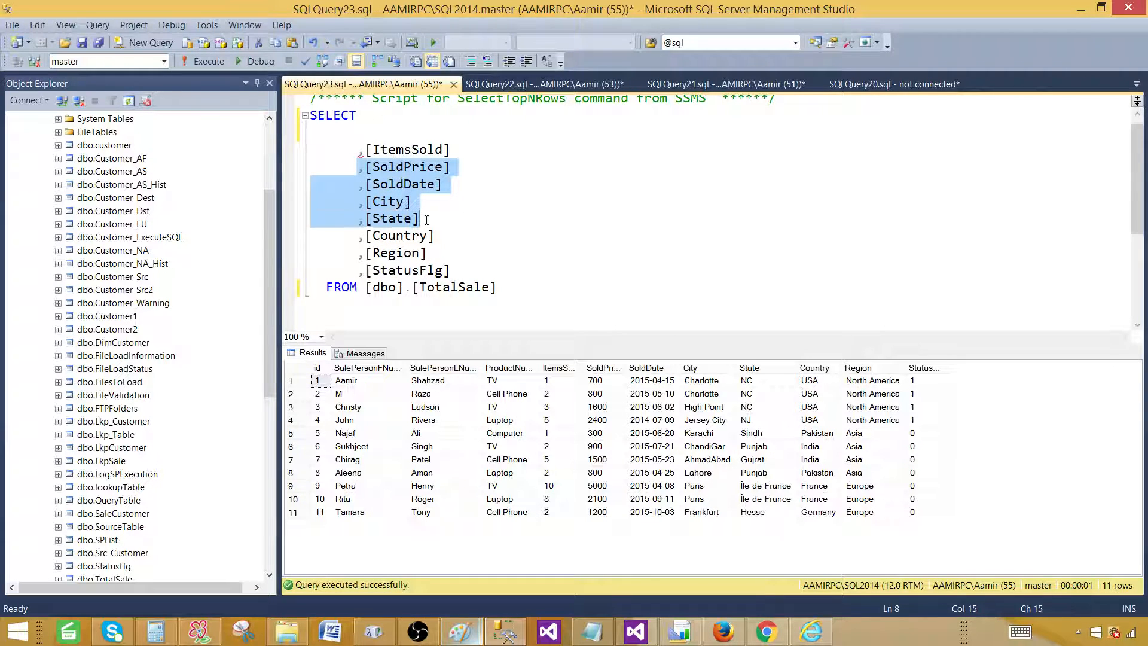
key("Delete")
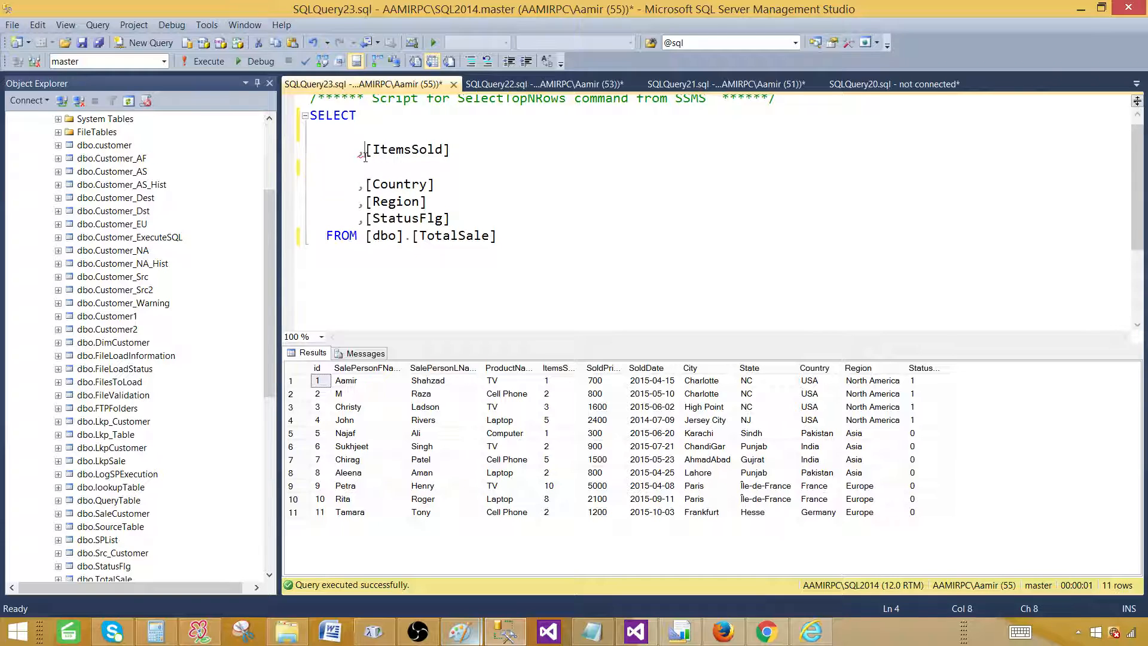
key("BackSpace")
Step: Remove the StatusFlg column from the end of the query's column list
left_click(455, 217)
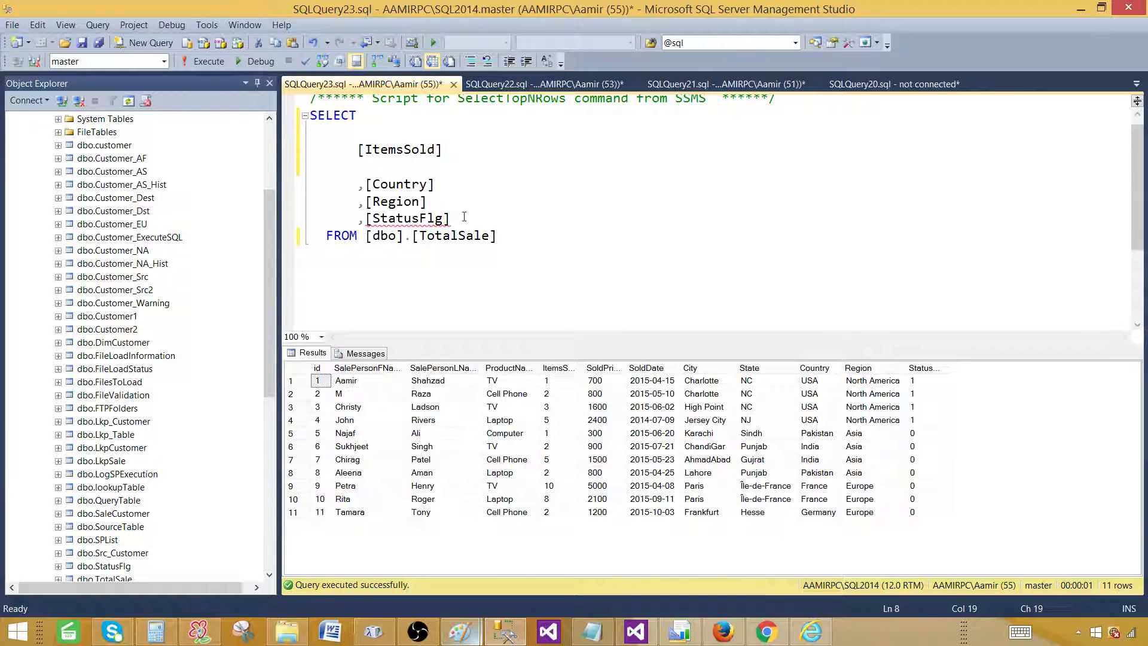
key("shift+Home")
key("shift+Left")
key("shift+Left")
key("shift+Left")
key("shift+Left")
key("shift+Left")
key("Delete")
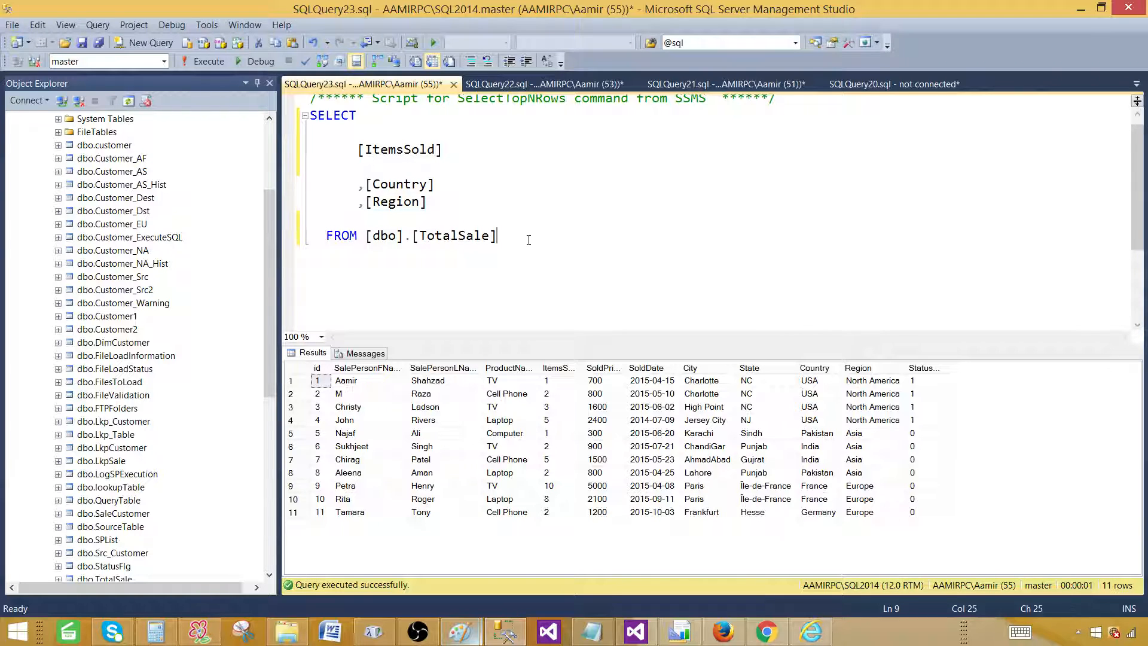
Step: Copy the whole SELECT statement that reads ItemsSold, Country and Region from dbo.TotalSale
left_click(305, 114, "shift")
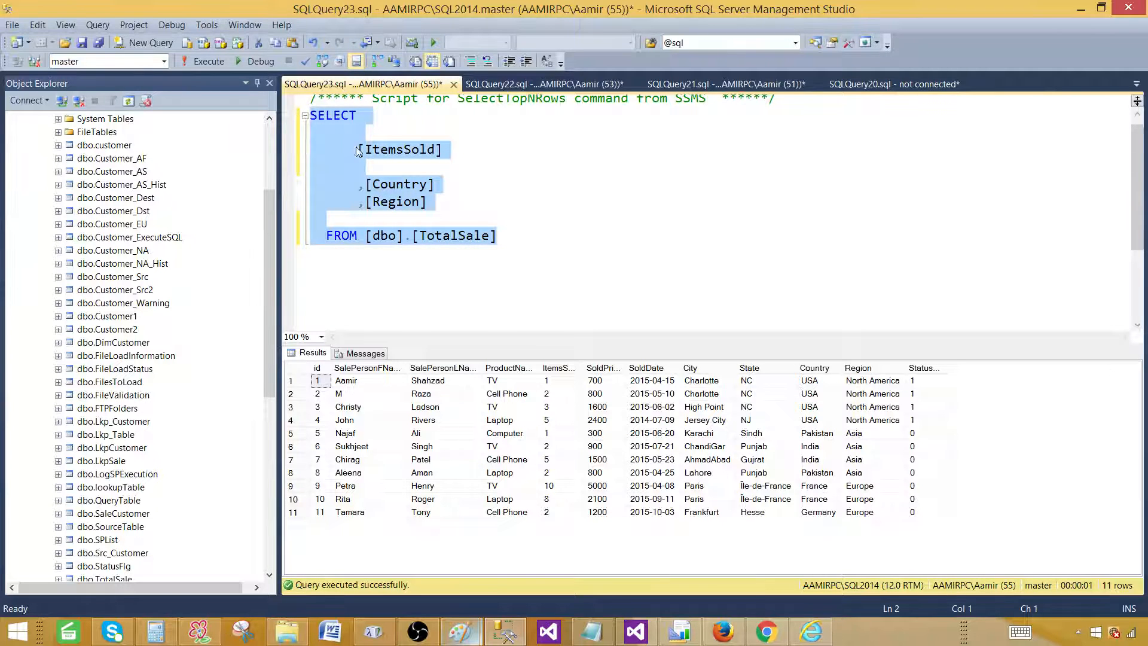
right_click(337, 132)
left_click(367, 156)
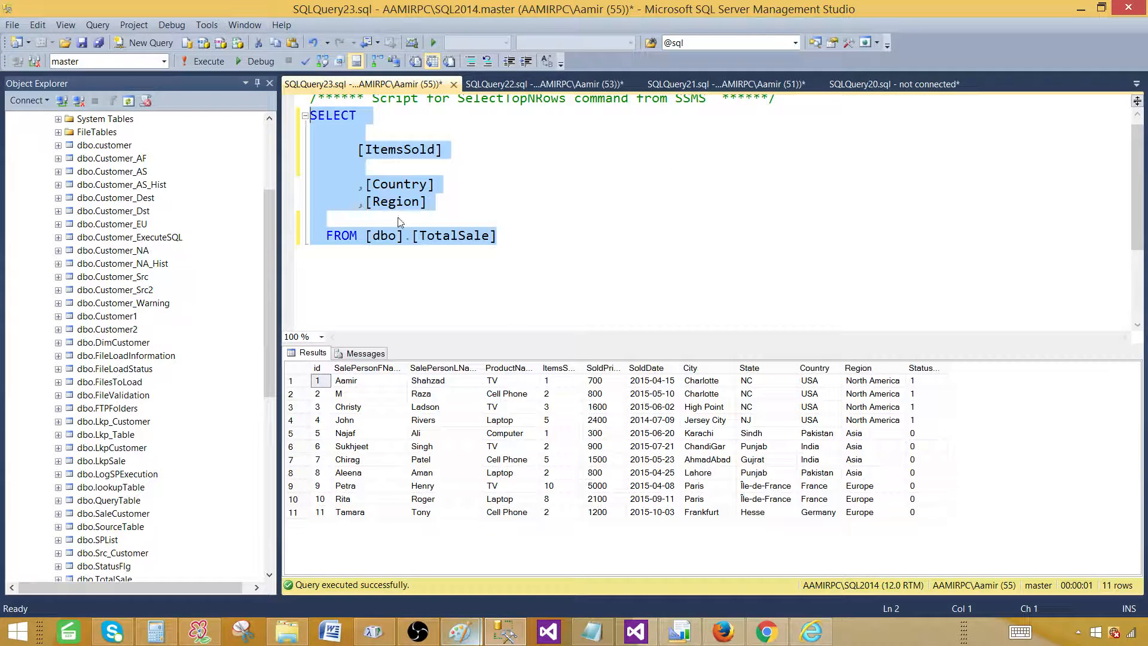
Step: Switch back to Report Builder and name the new data source DS_Sales
left_click(666, 628)
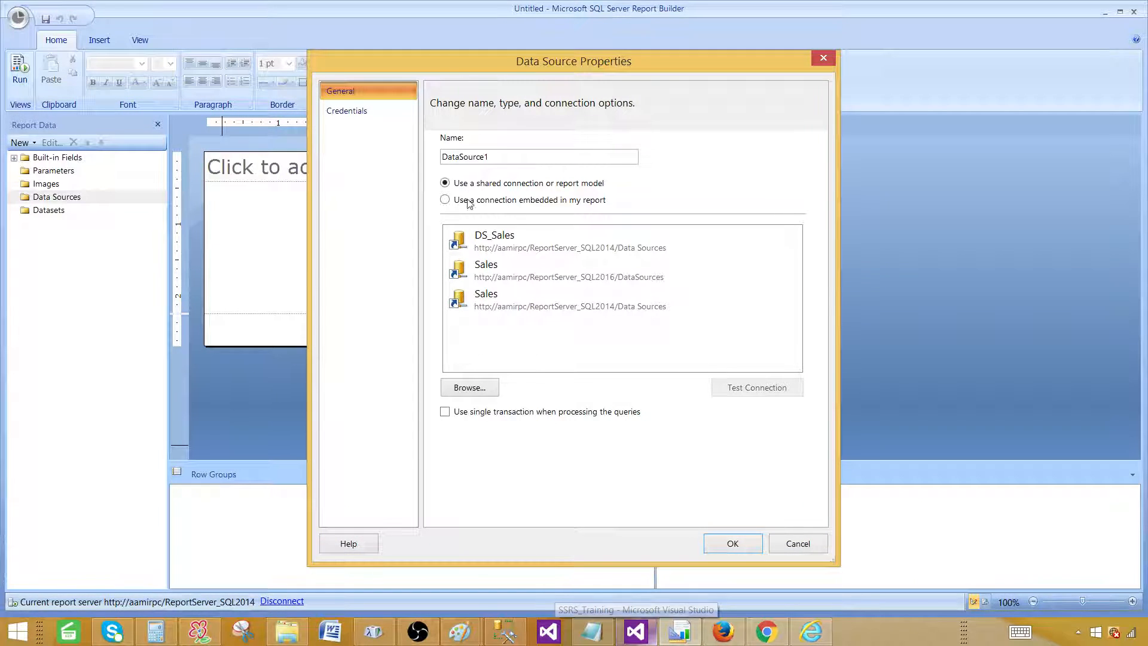
left_click_drag(494, 156, 430, 166)
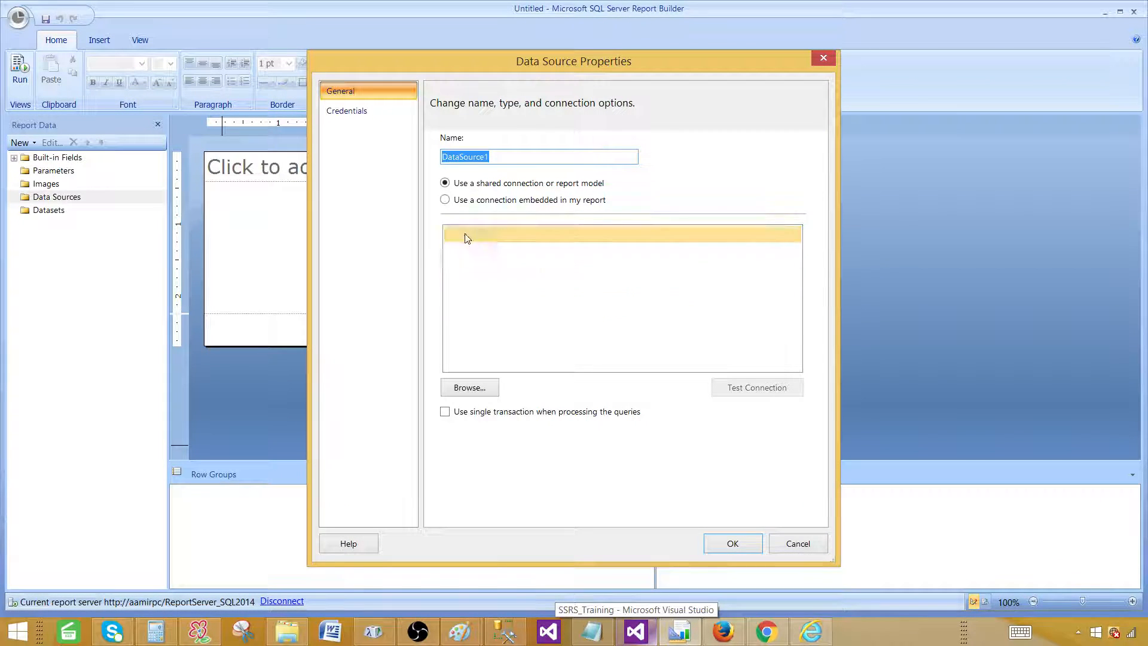
left_click_drag(499, 157, 439, 155)
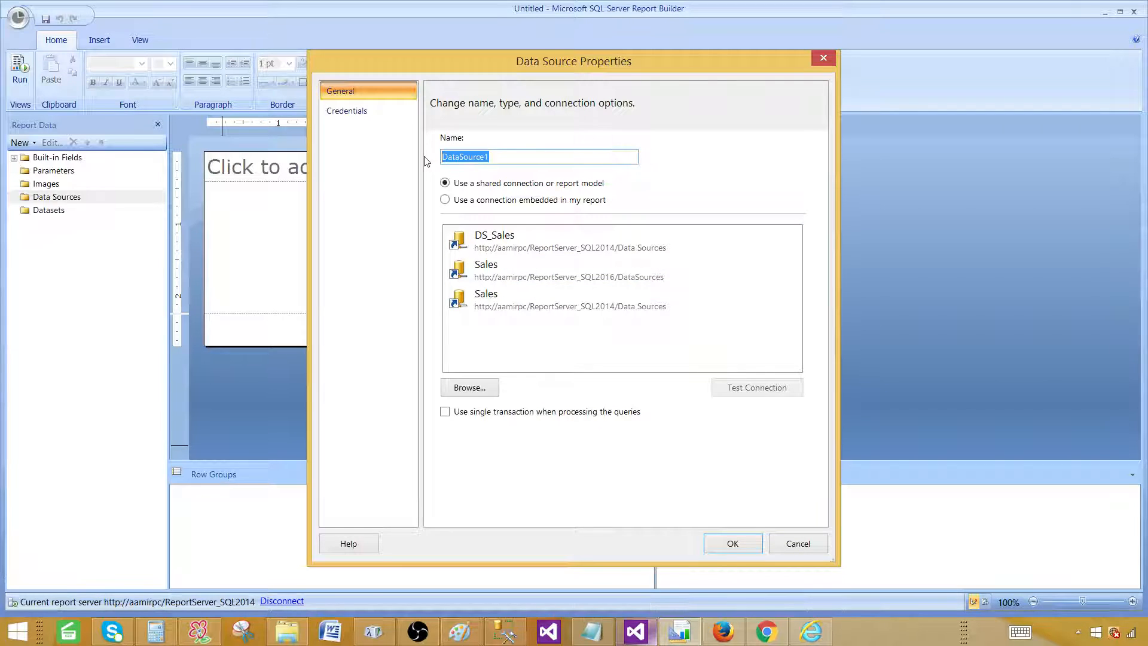
type("DS_Sales")
left_click(470, 387)
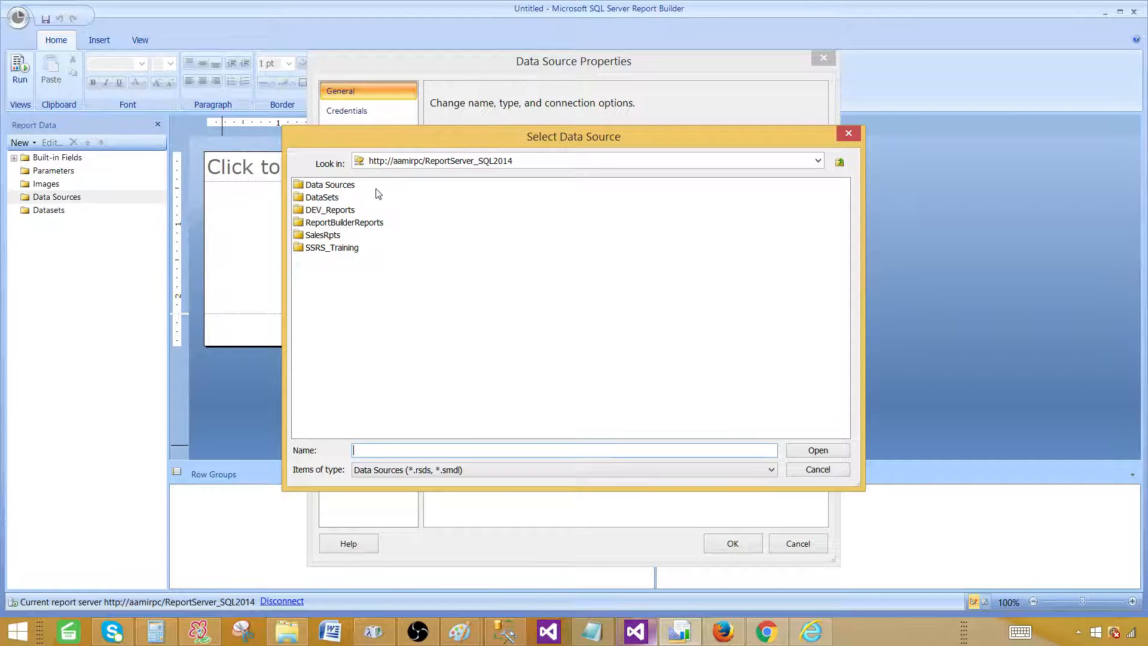
double_click(321, 186)
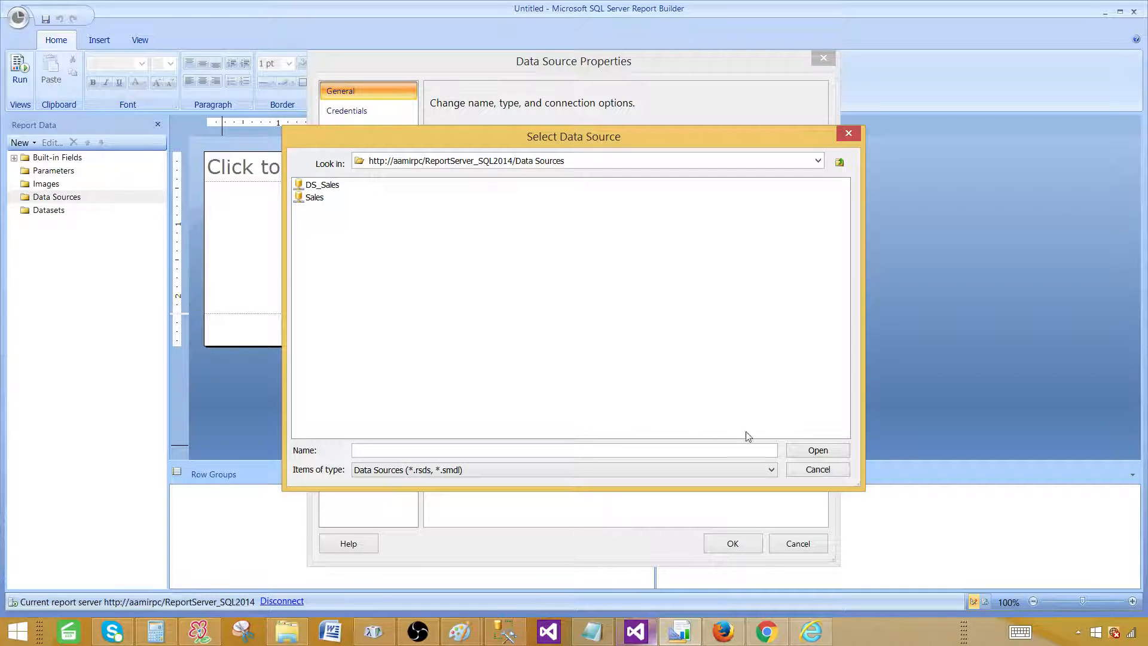
left_click(817, 469)
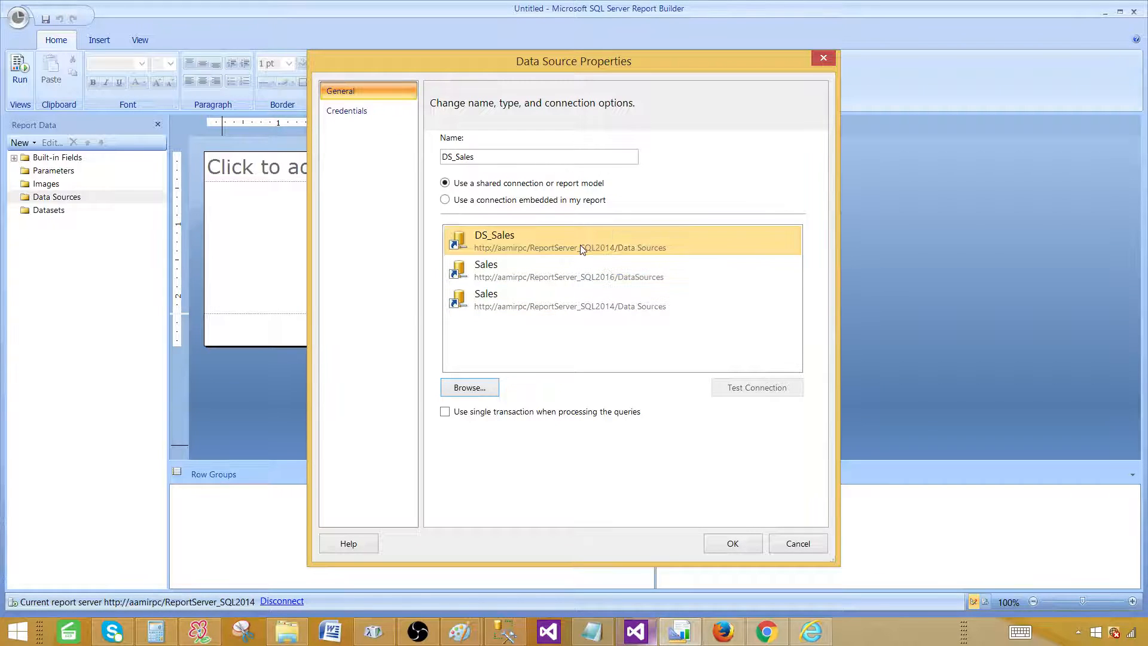
Step: Link the data source to the shared DS_Sales connection on ReportServer_SQL2014 and save it
left_click(634, 250)
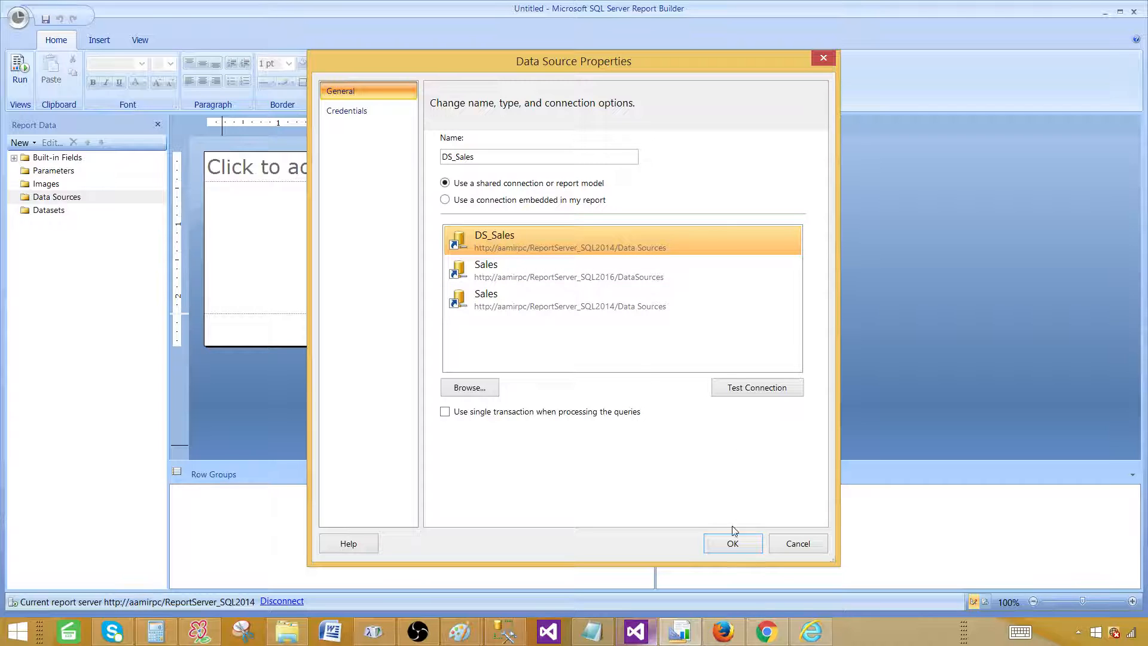
left_click(730, 541)
Step: Add a dataset named DSET_Sales, embedded in the report and using the DS_Sales data source
left_click(49, 226)
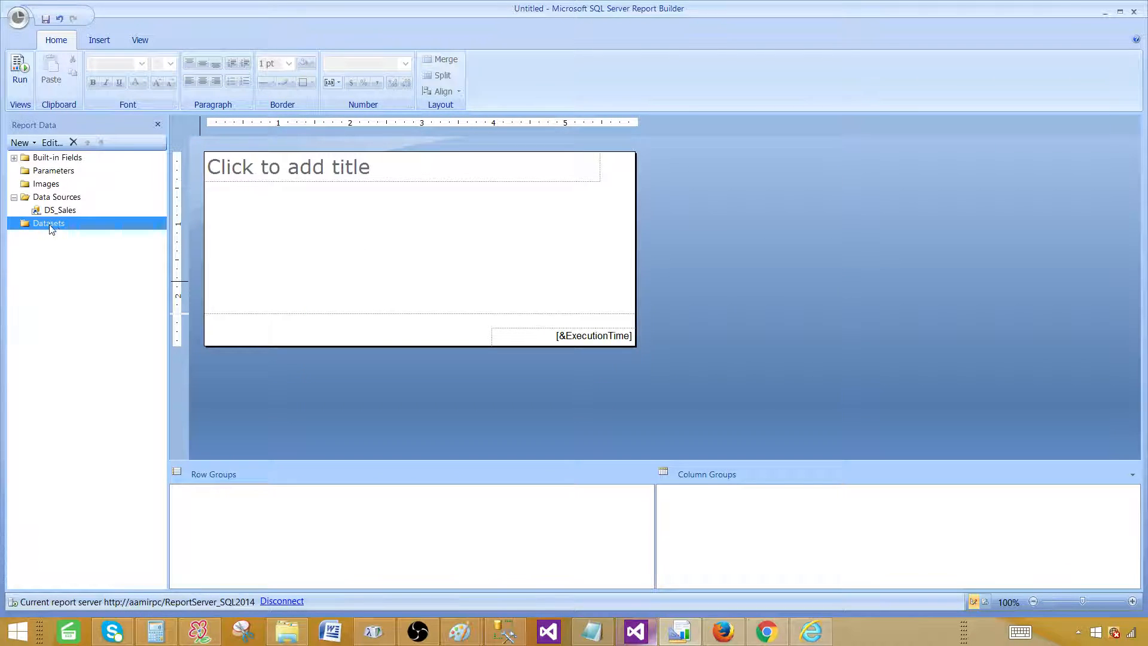
right_click(49, 230)
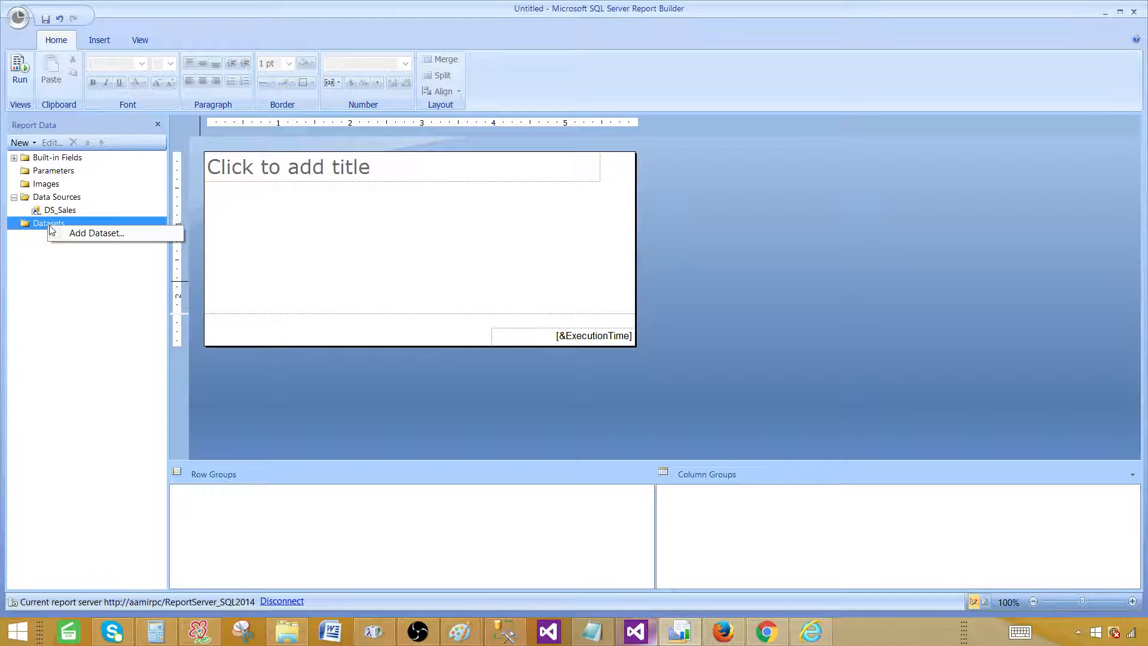
left_click(74, 233)
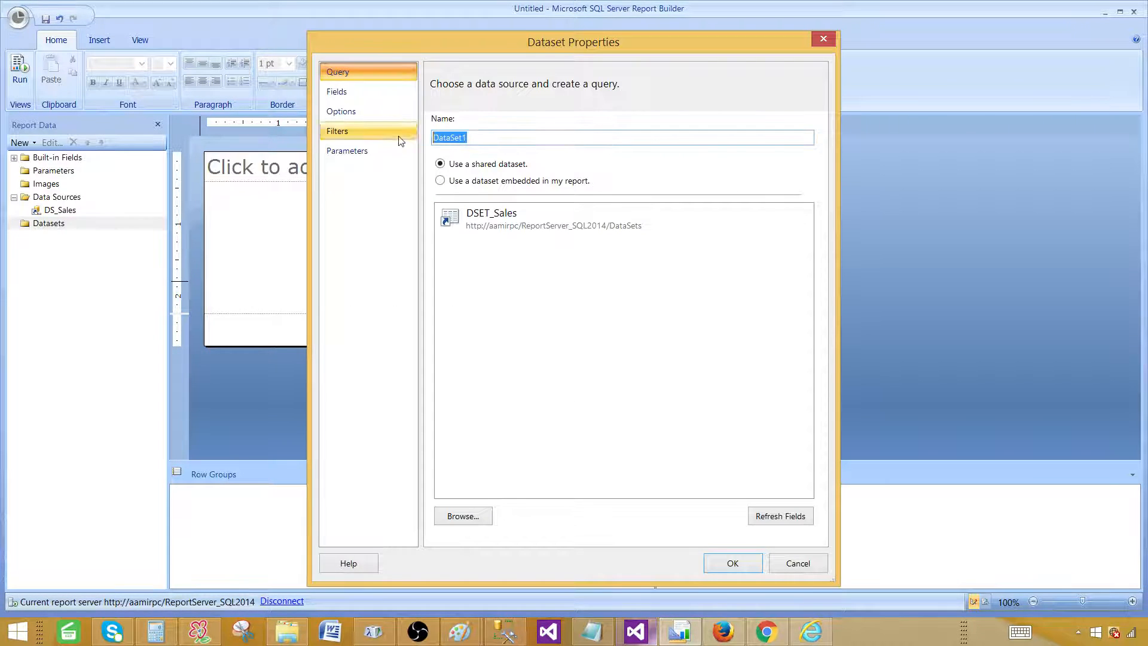
type("DSET_Sales")
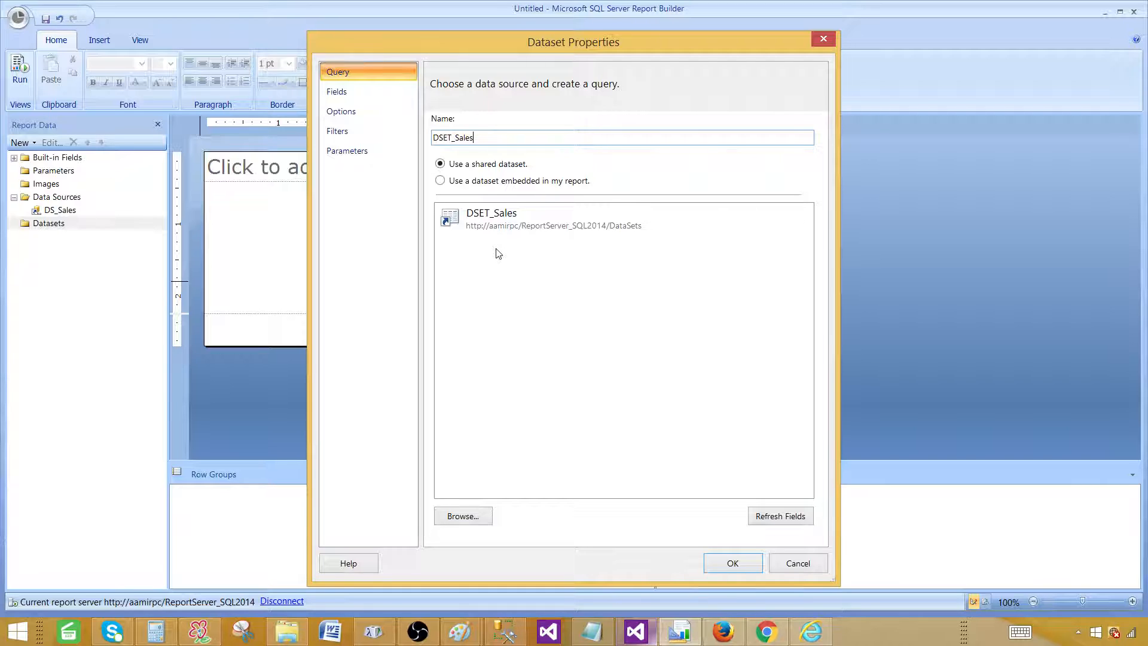
left_click(442, 181)
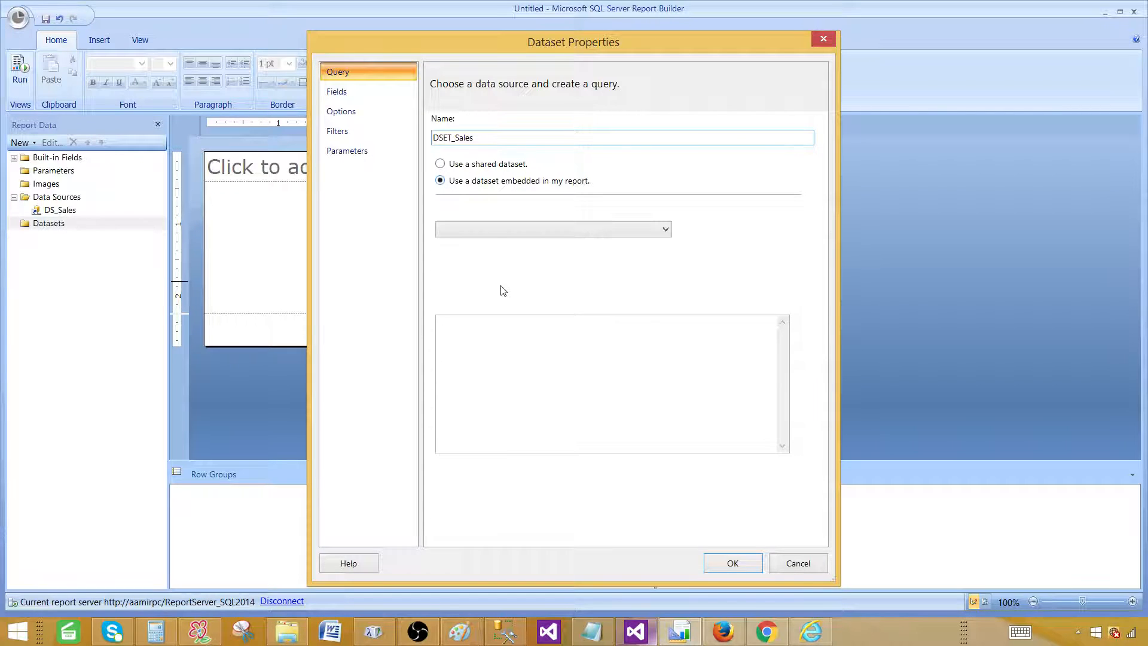
left_click(471, 232)
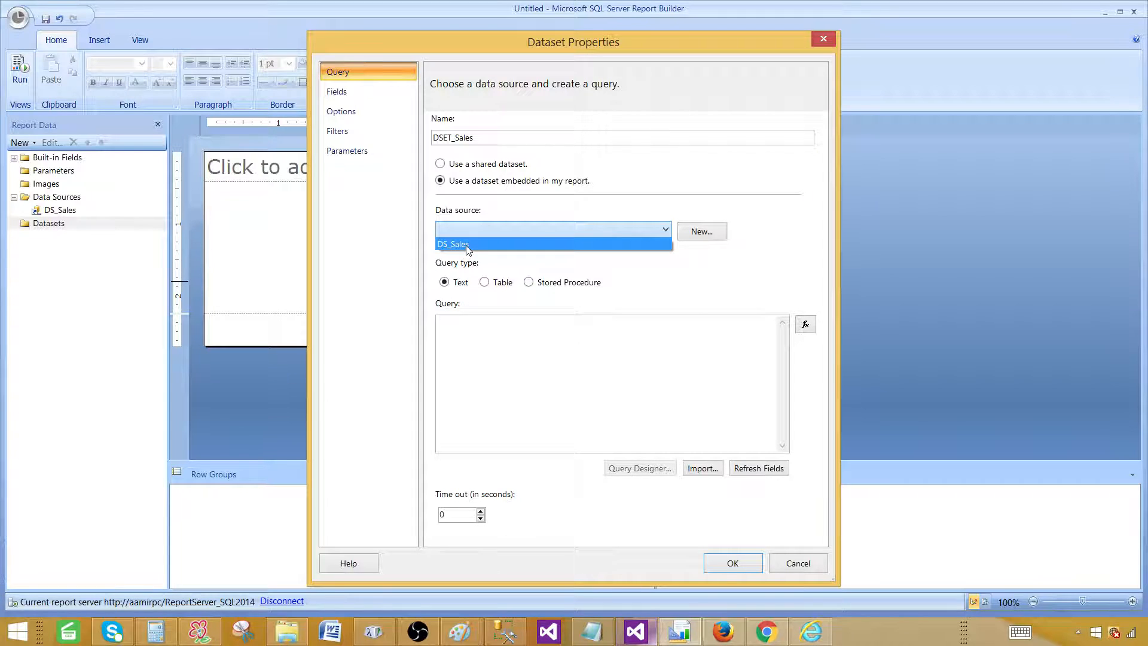
left_click(465, 245)
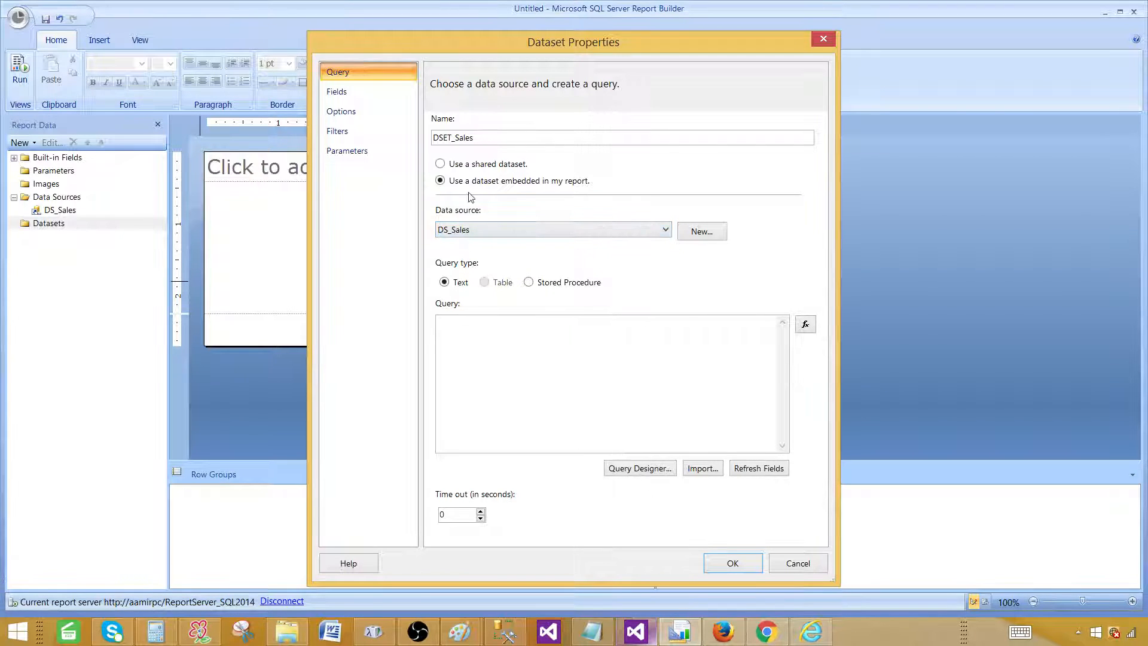
Step: Paste the copied SELECT statement as the dataset's query text
left_click(505, 332)
right_click(510, 334)
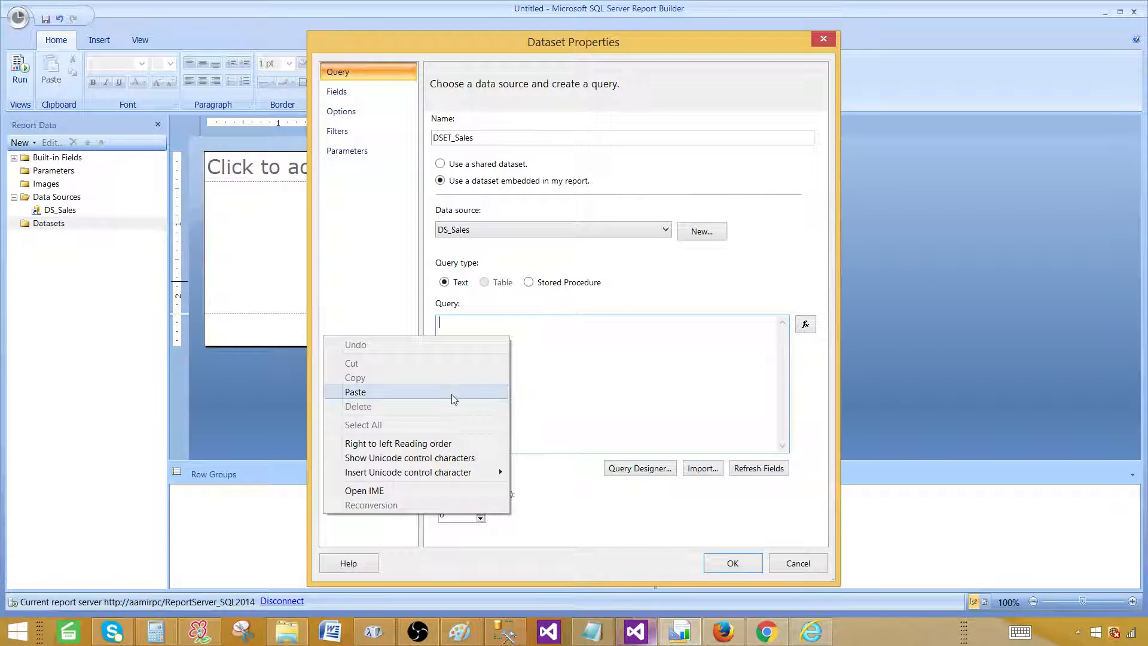
left_click(453, 392)
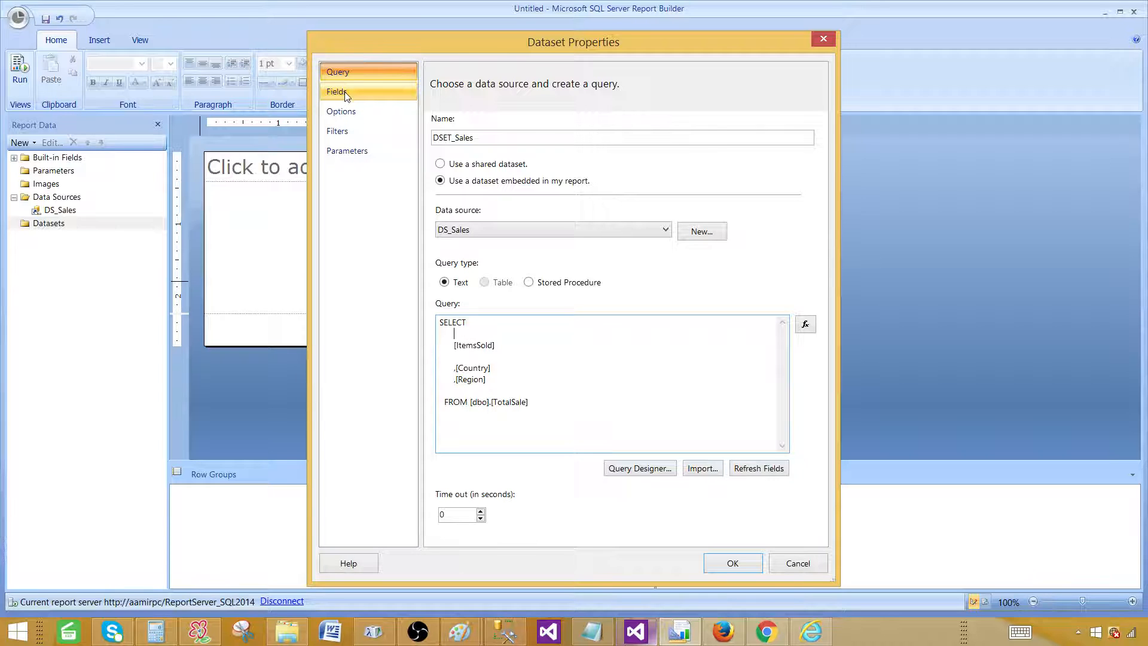
Step: Open the query in Query Designer as the current Windows user, enlarge the query text area and run the query
left_click(639, 468)
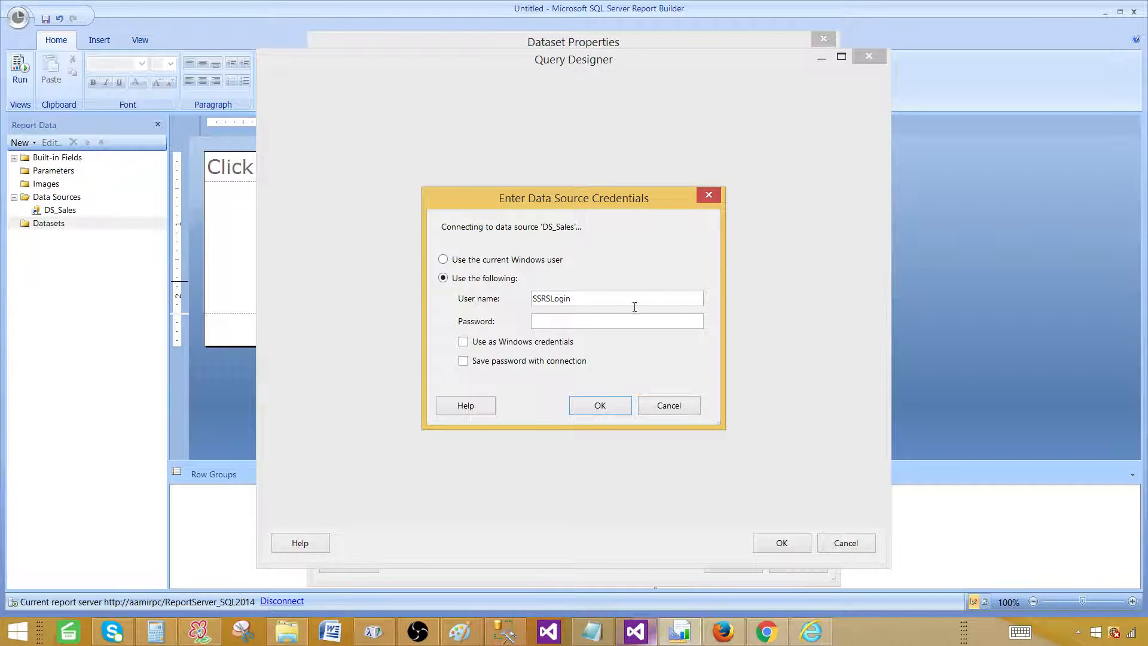
left_click(465, 259)
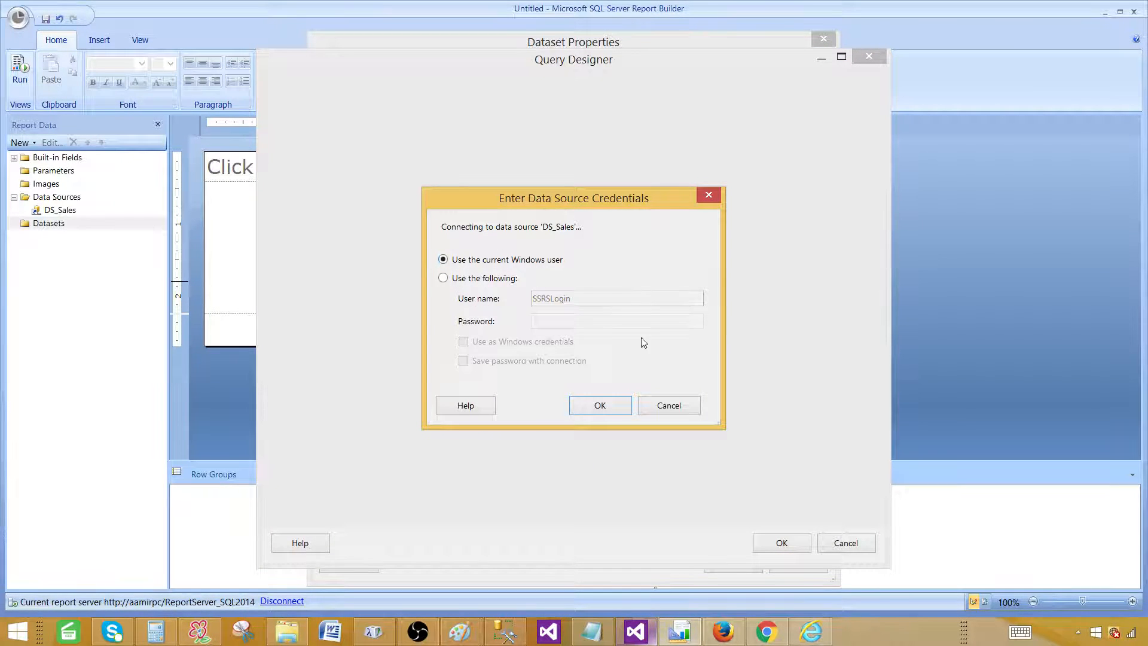
left_click(597, 403)
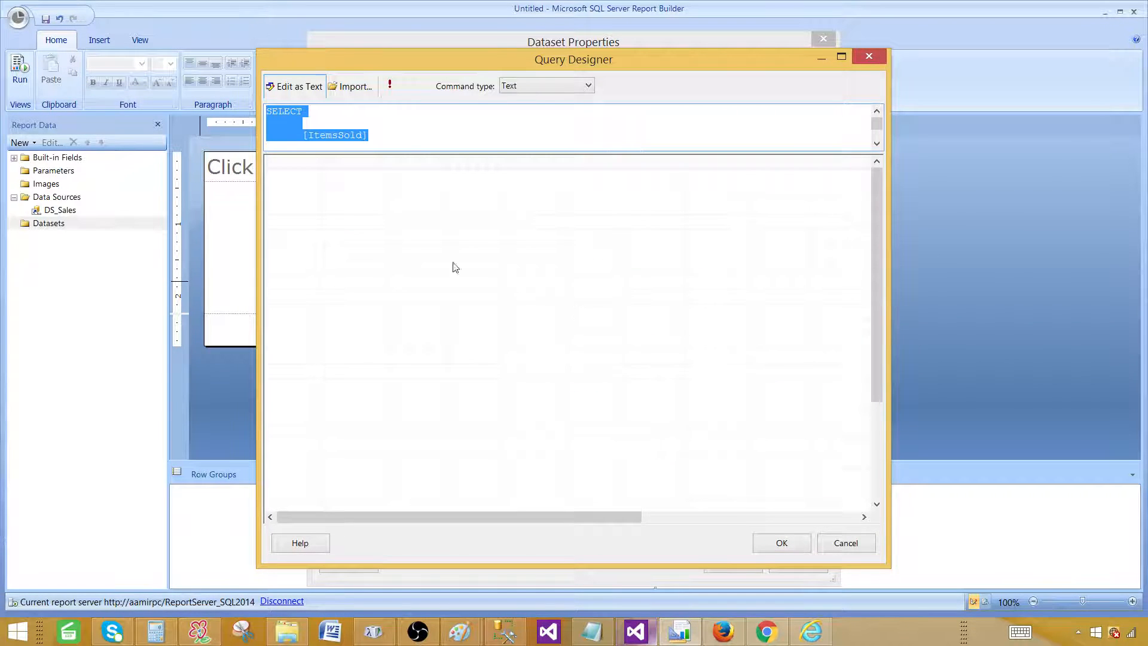
left_click_drag(423, 153, 423, 268)
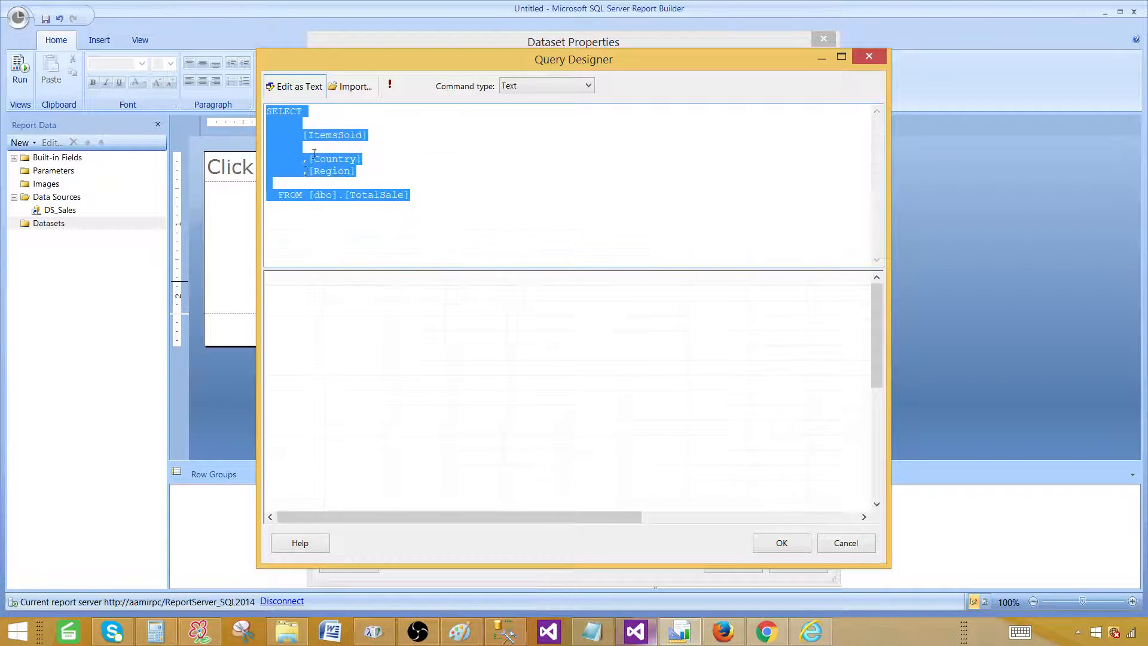
left_click(390, 85)
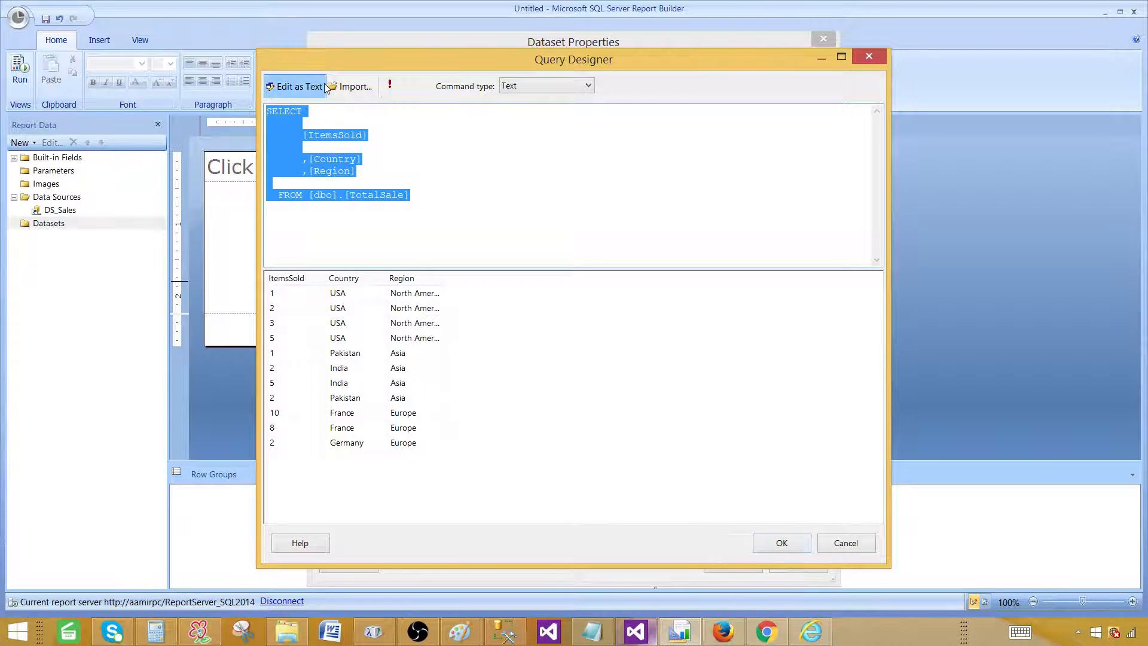
Step: Switch Query Designer to the visual designer, discarding the text query, and expand the dbo table TotalSale
left_click(294, 88)
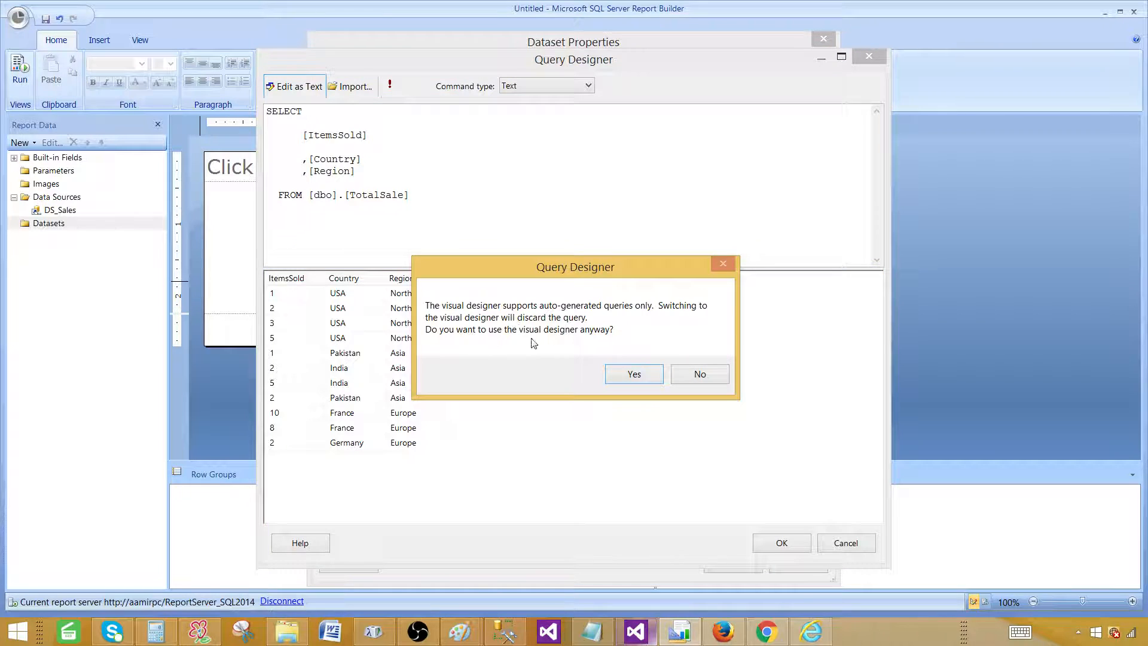
left_click(630, 374)
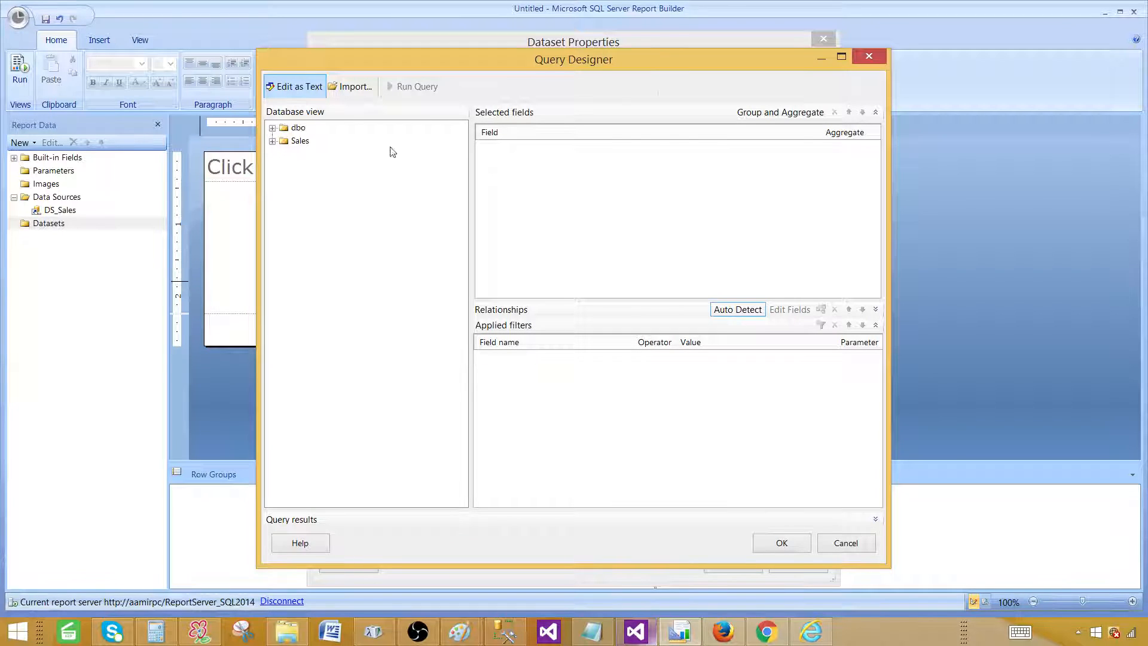
left_click(272, 128)
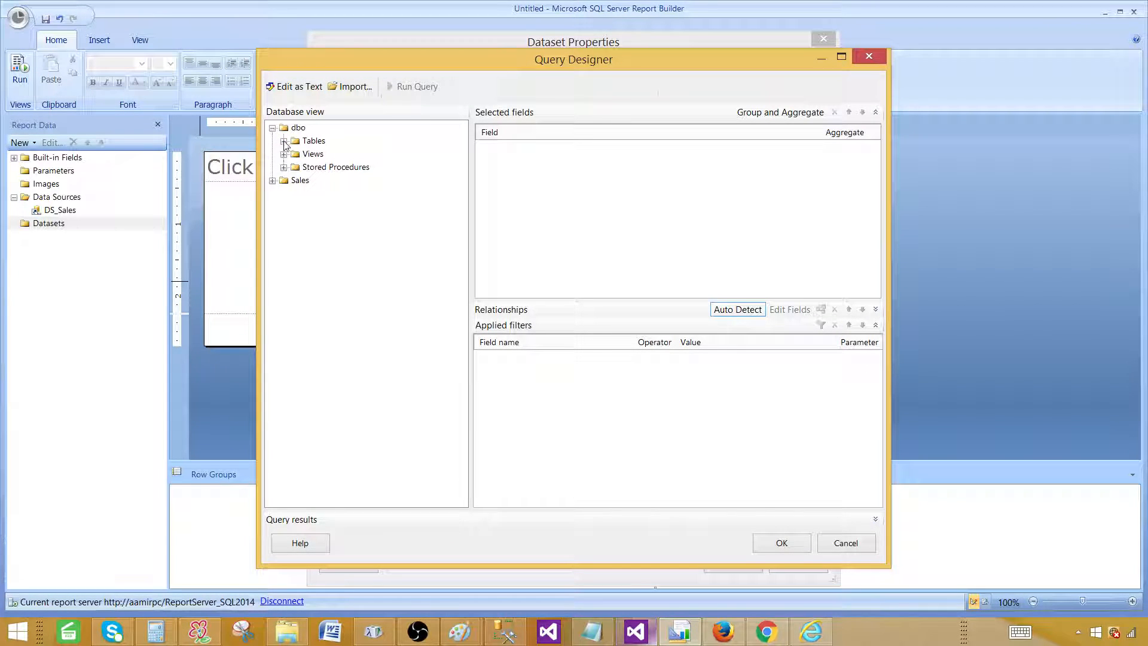
left_click(284, 142)
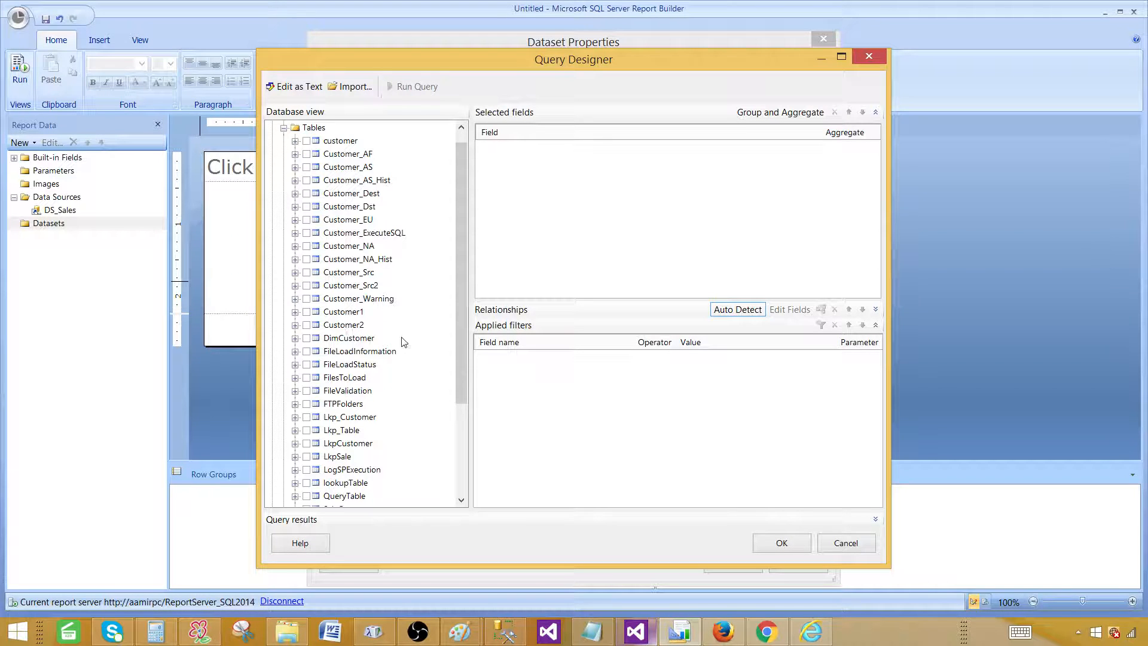
scroll(422, 339, "down", 4)
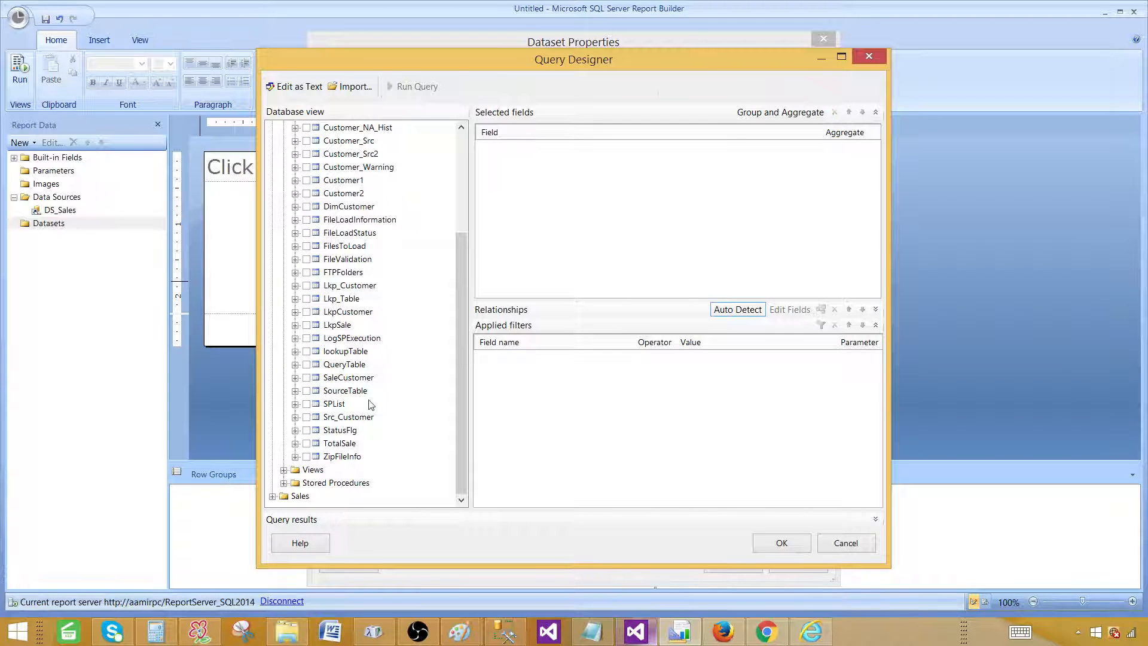
left_click(347, 444)
left_click(295, 443)
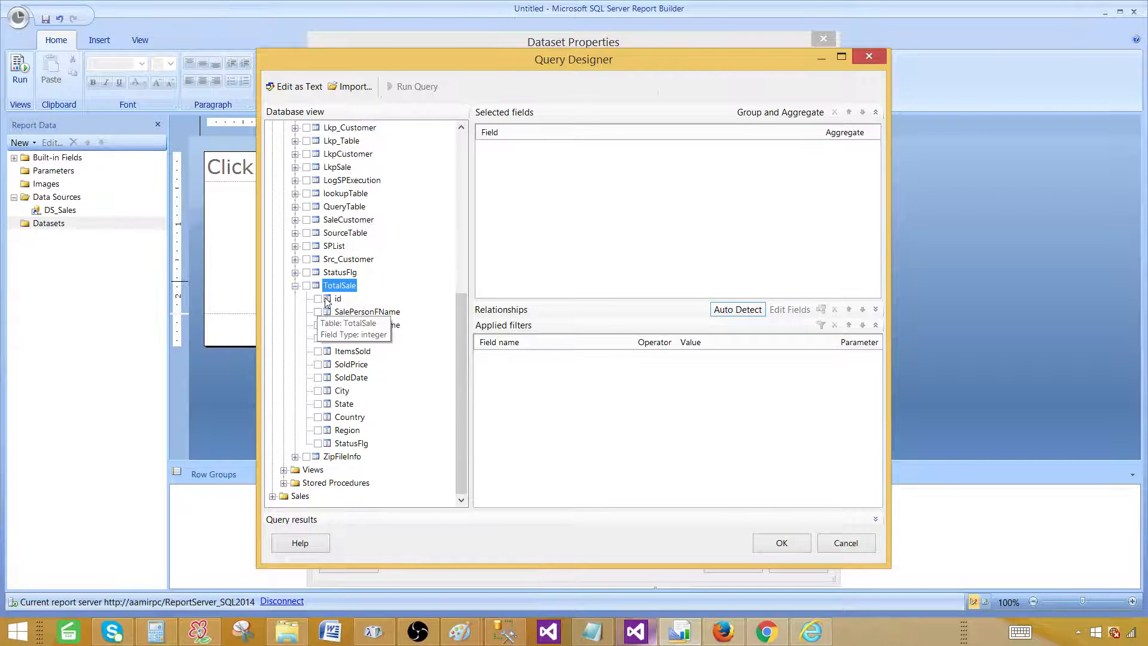
Step: Add the Country, Region and ItemsSold fields of TotalSale to the selected fields
left_click(317, 417)
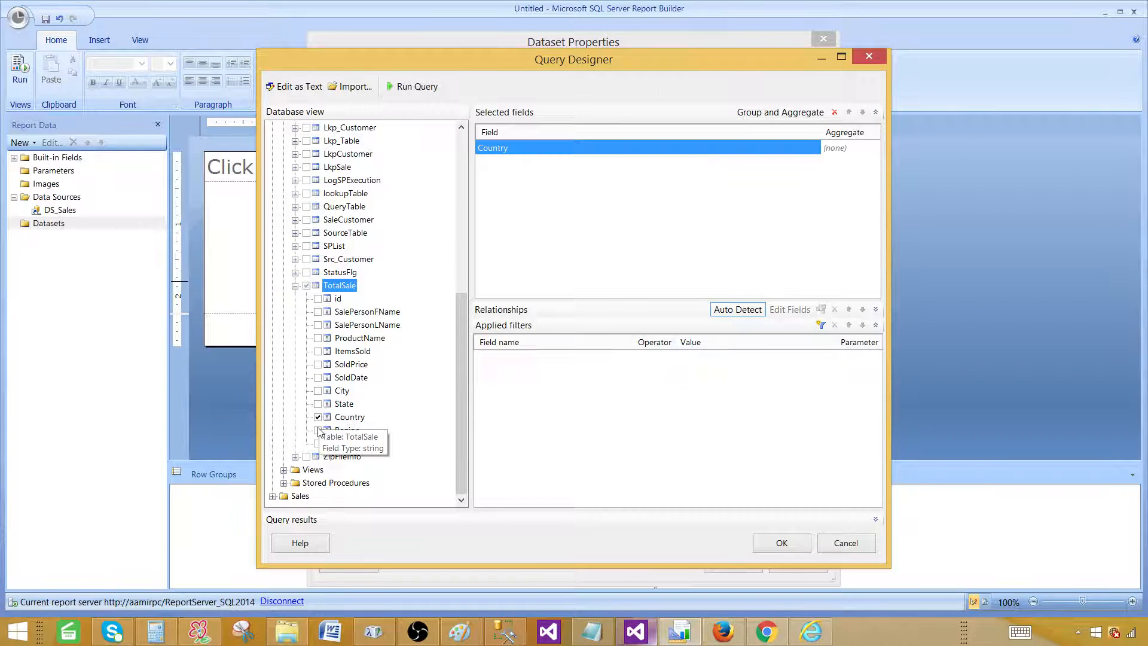
left_click(317, 430)
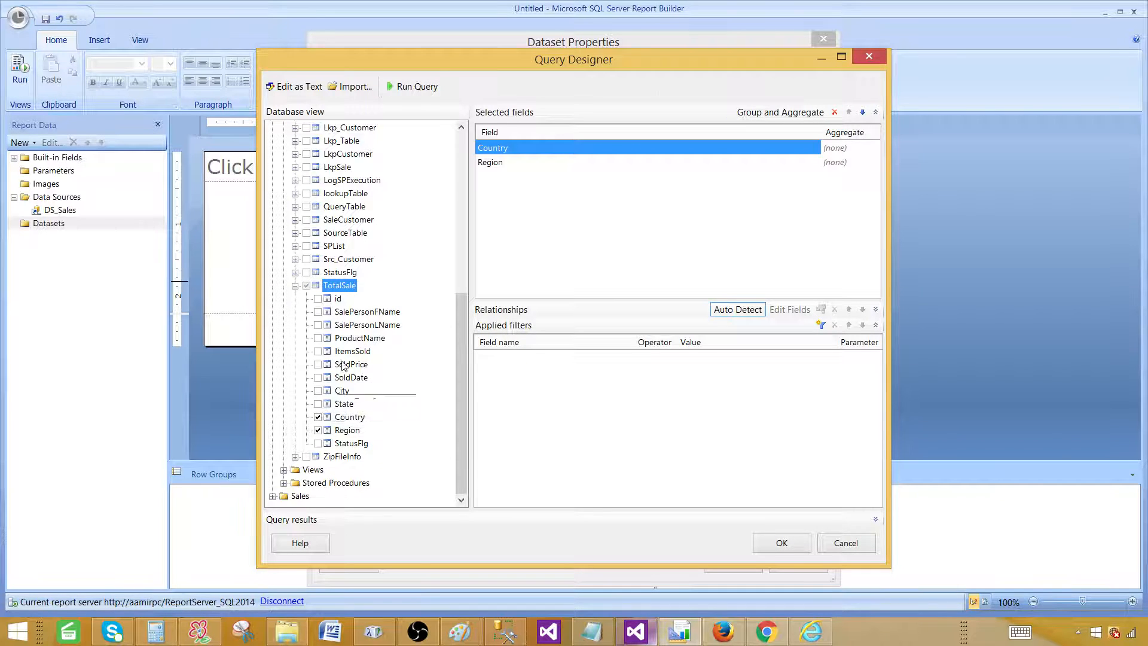
left_click(318, 351)
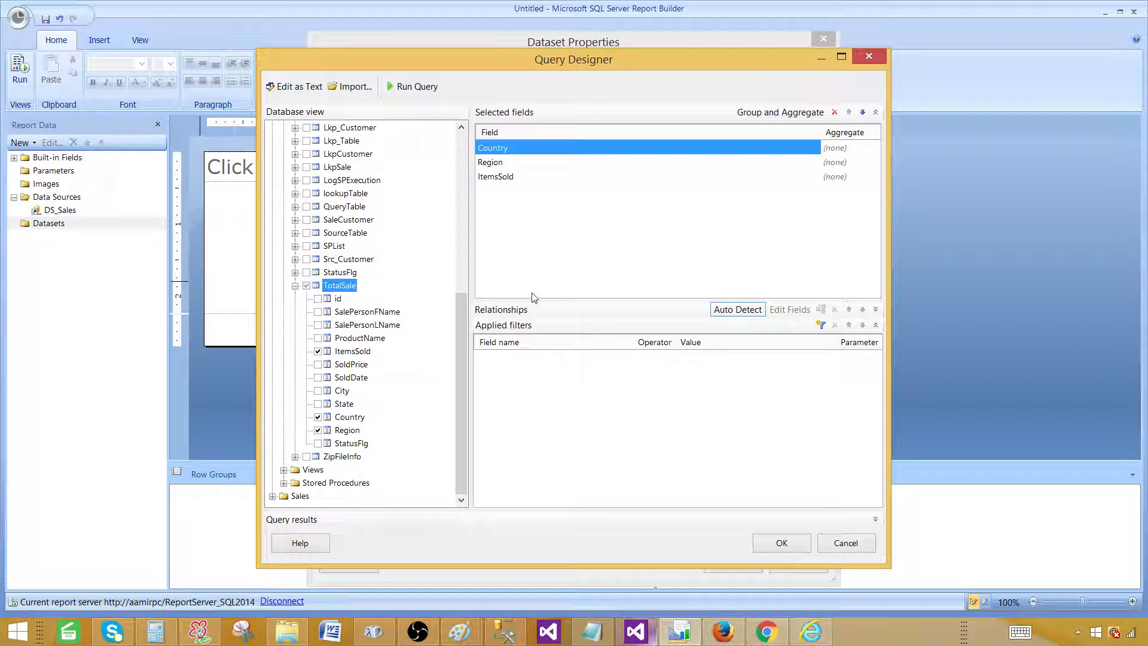
Step: Switch to SQL Server Management Studio, remove the blank line above FROM in the query, and return to Report Builder
left_click(501, 629)
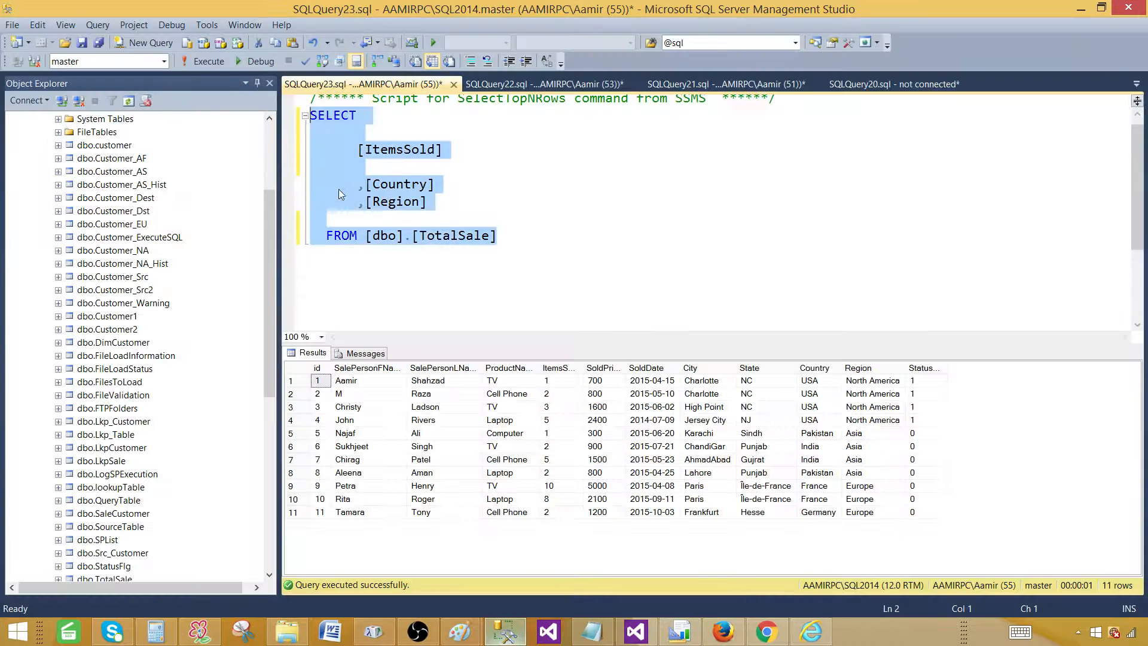
left_click(319, 221)
key("Delete")
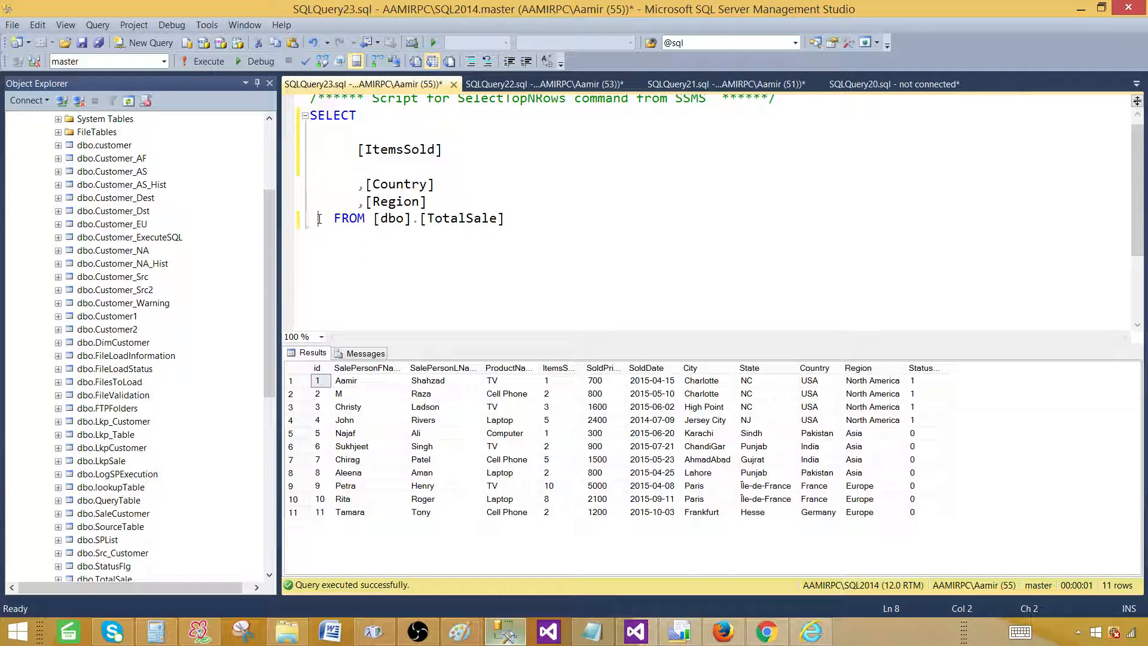
left_click(323, 135)
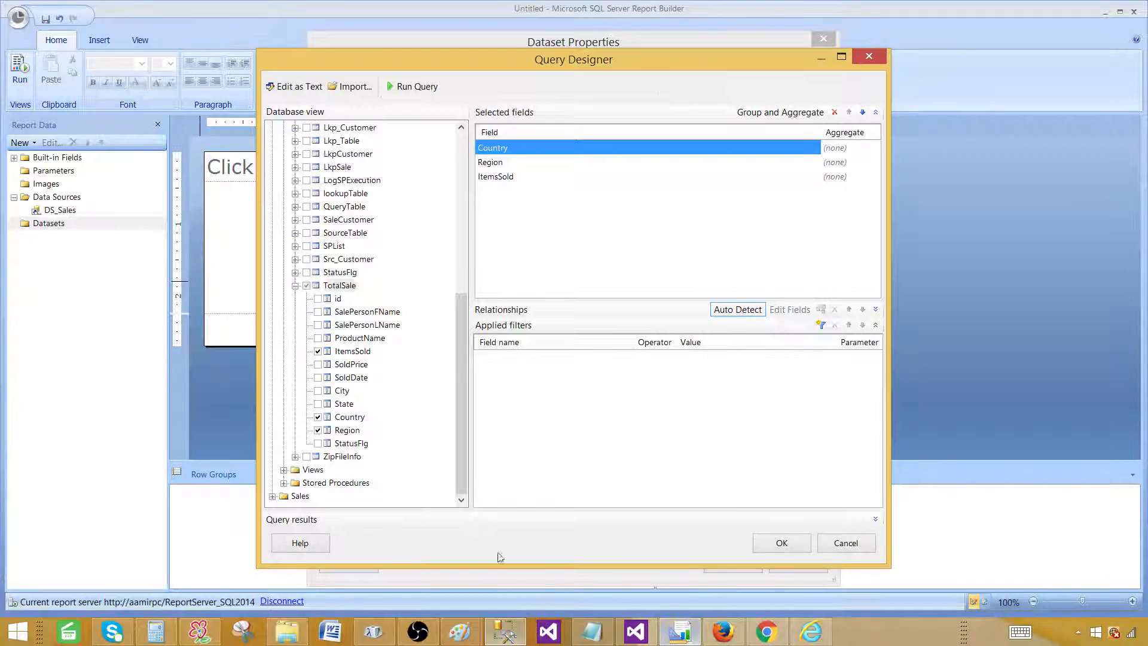
left_click(681, 633)
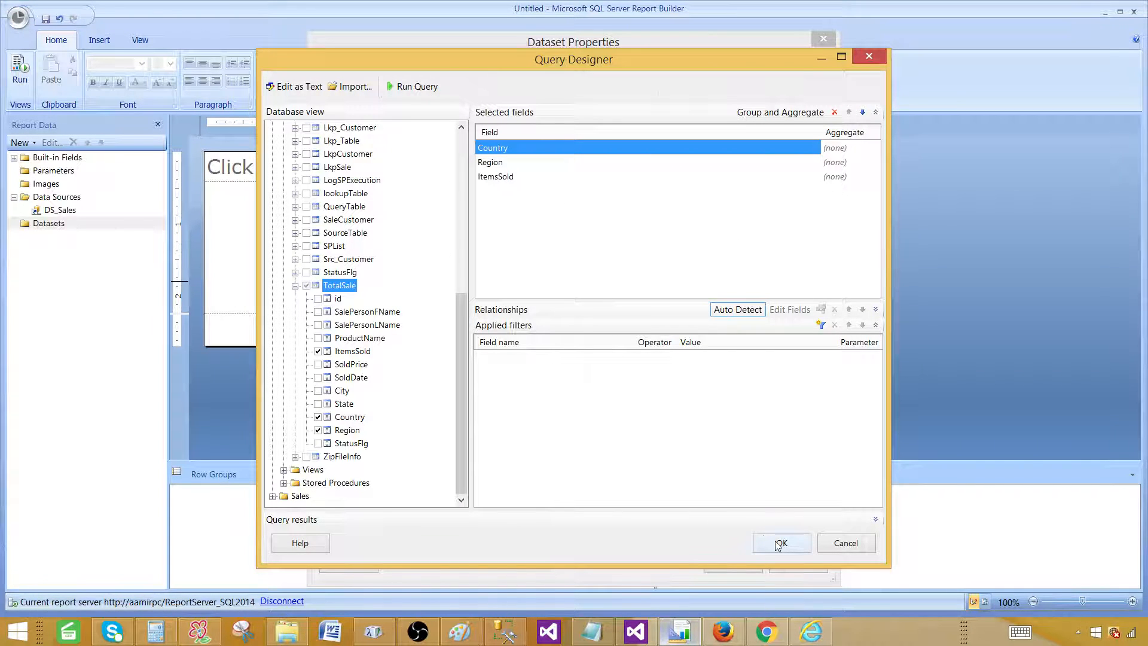
Step: Show the generated TotalSale query as text and run it to check the returned rows
left_click(294, 91)
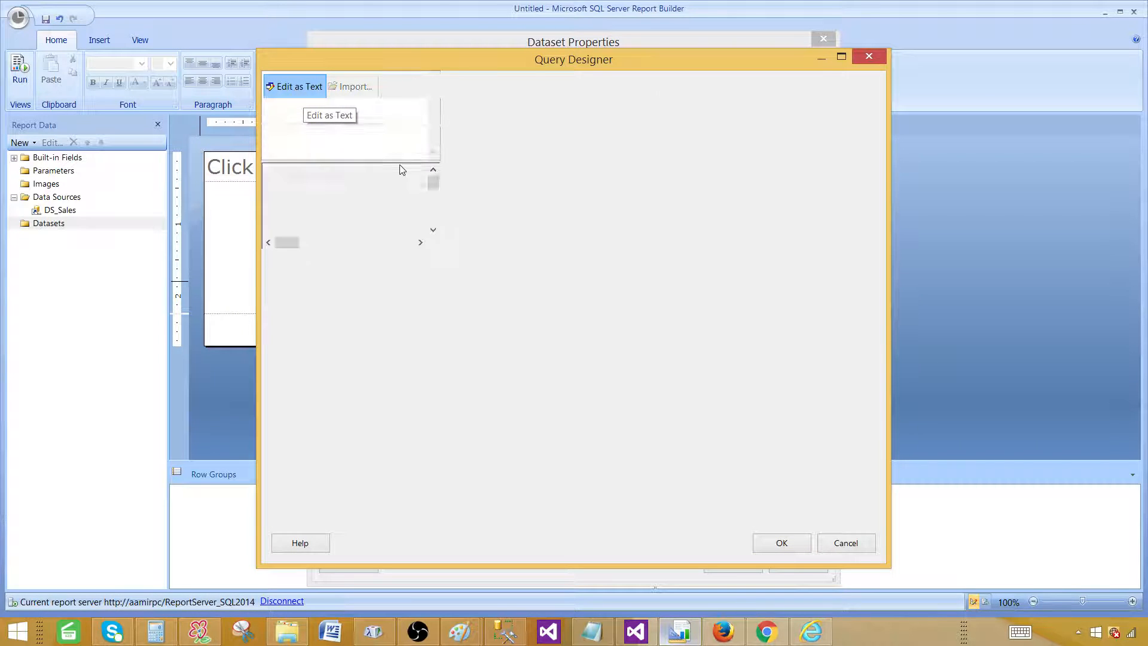
left_click(333, 123)
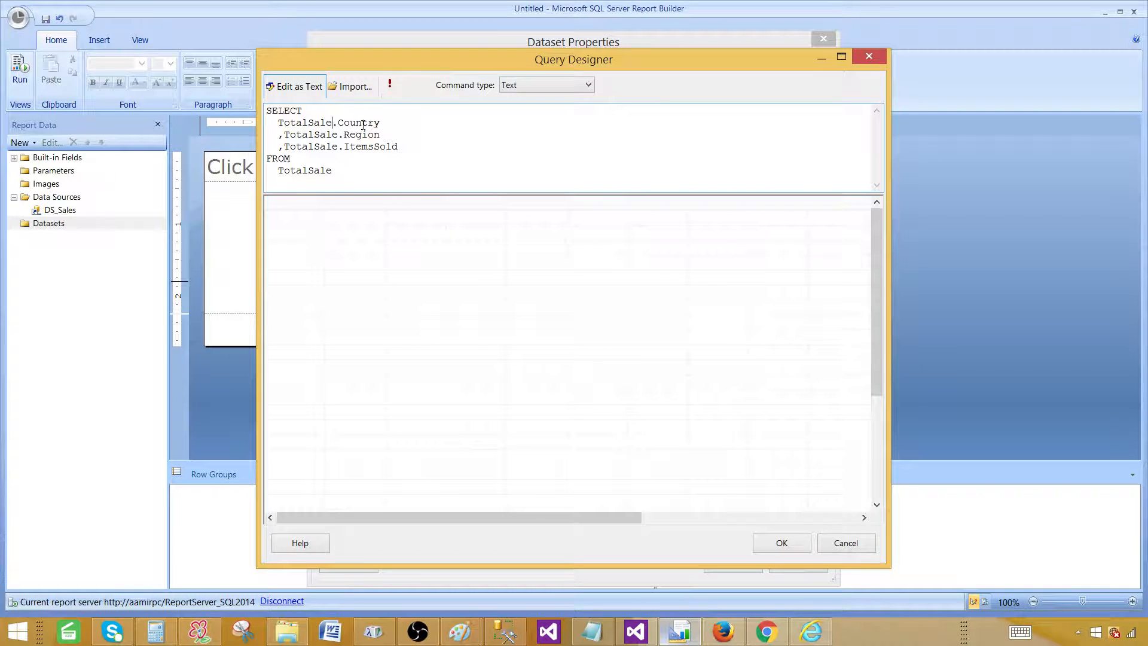
left_click(368, 147)
left_click(390, 84)
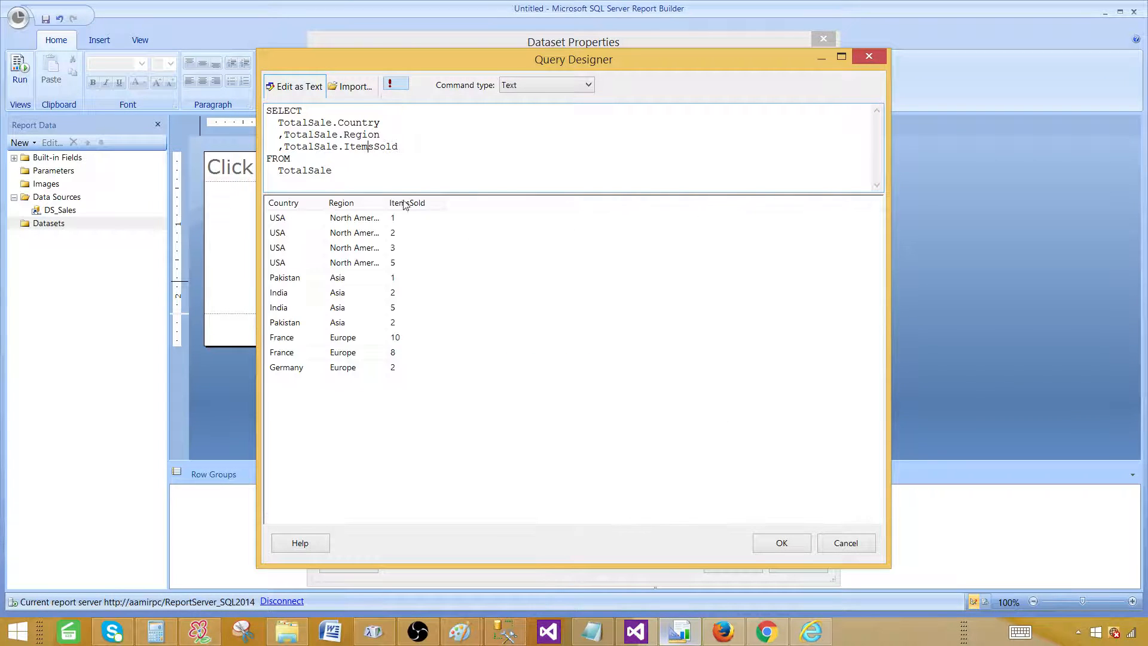
Step: Return to the visual designer, collapse the dbo tree and accept the designed query
left_click(303, 89)
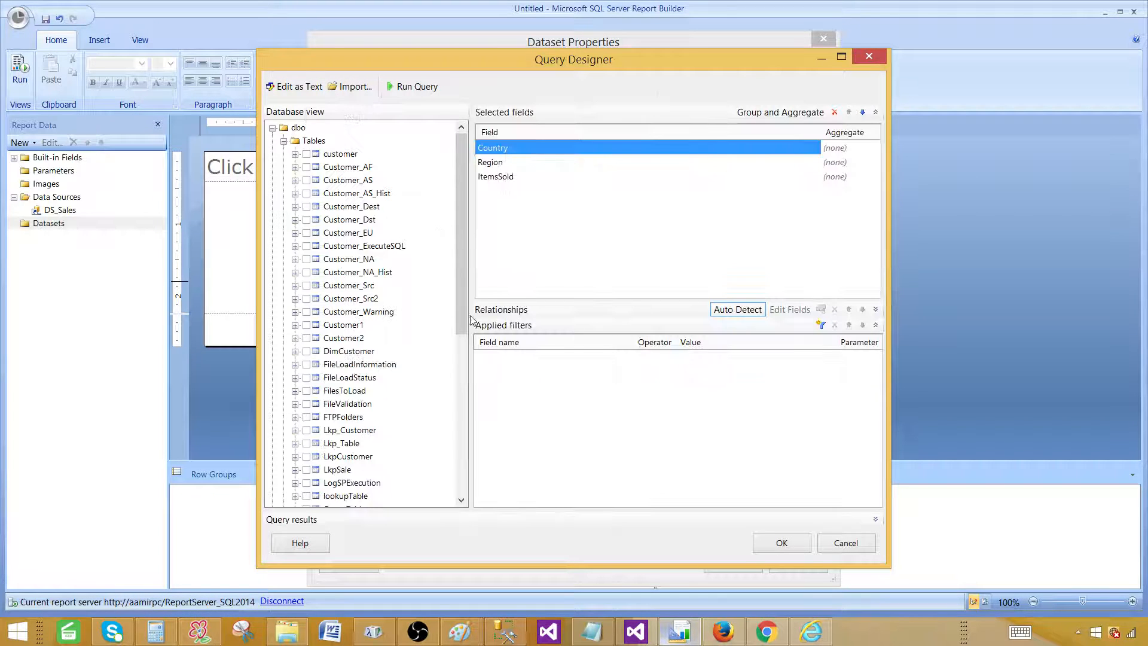
left_click(284, 141)
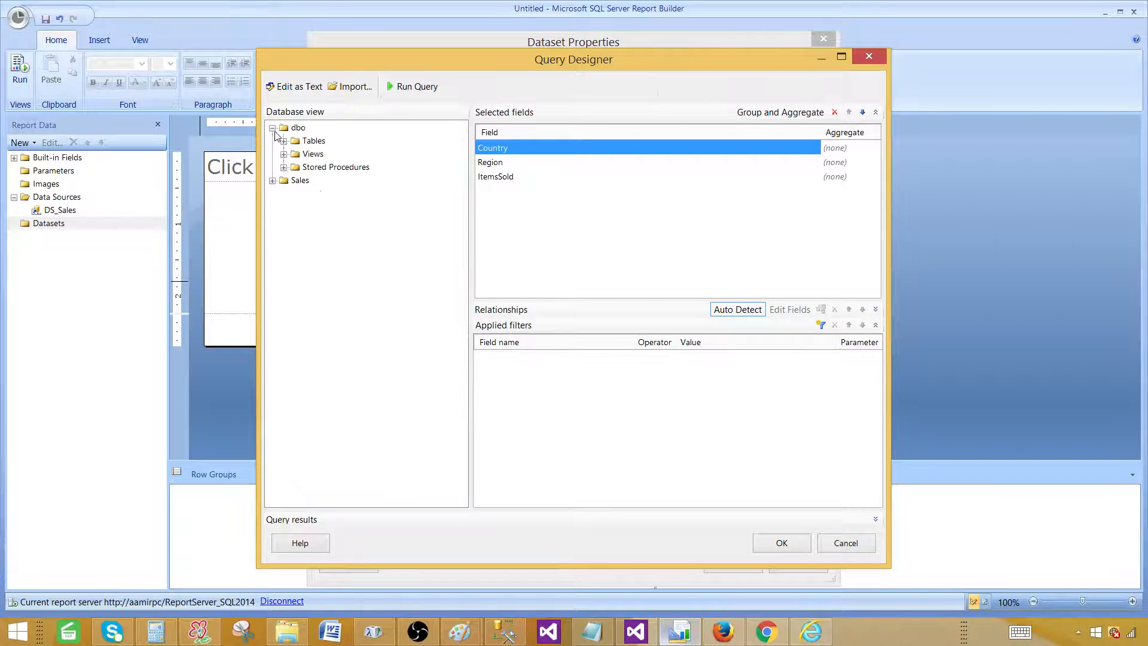
left_click(272, 128)
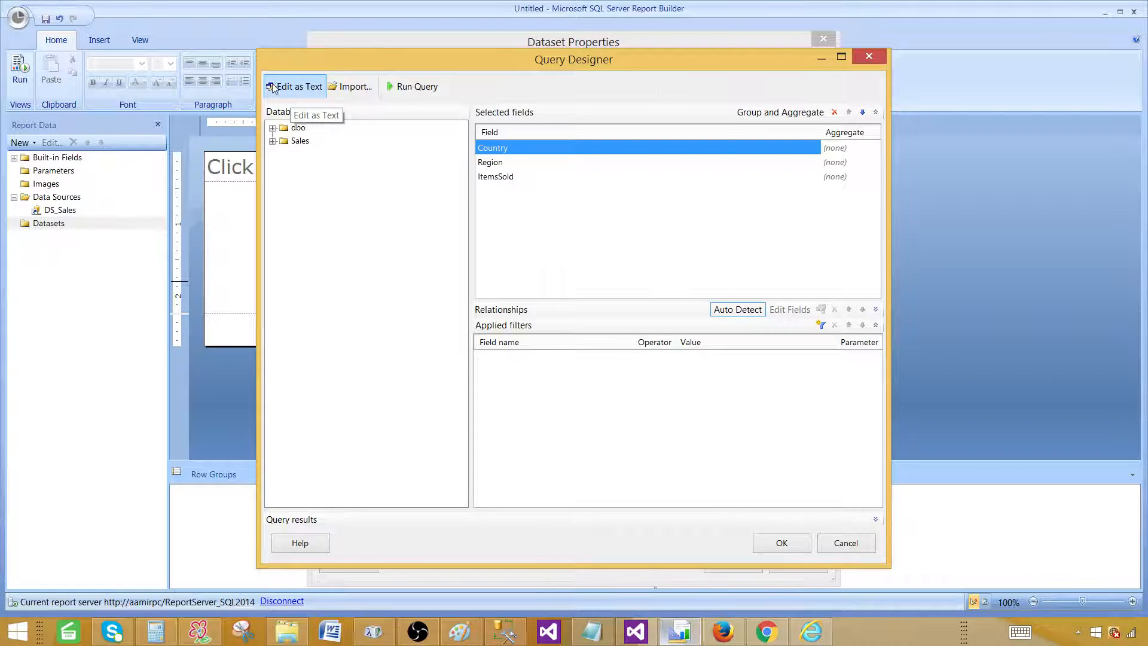
left_click(799, 545)
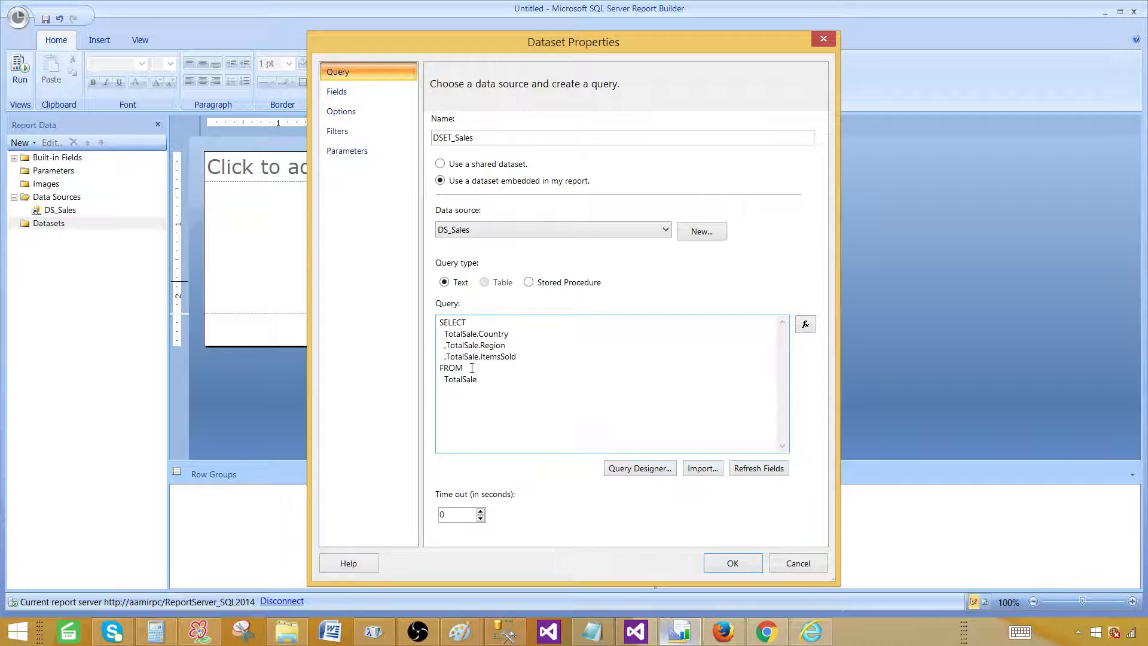
Step: Review the generated query text in the dataset properties and save the DSET_Sales dataset
left_click_drag(477, 379, 426, 321)
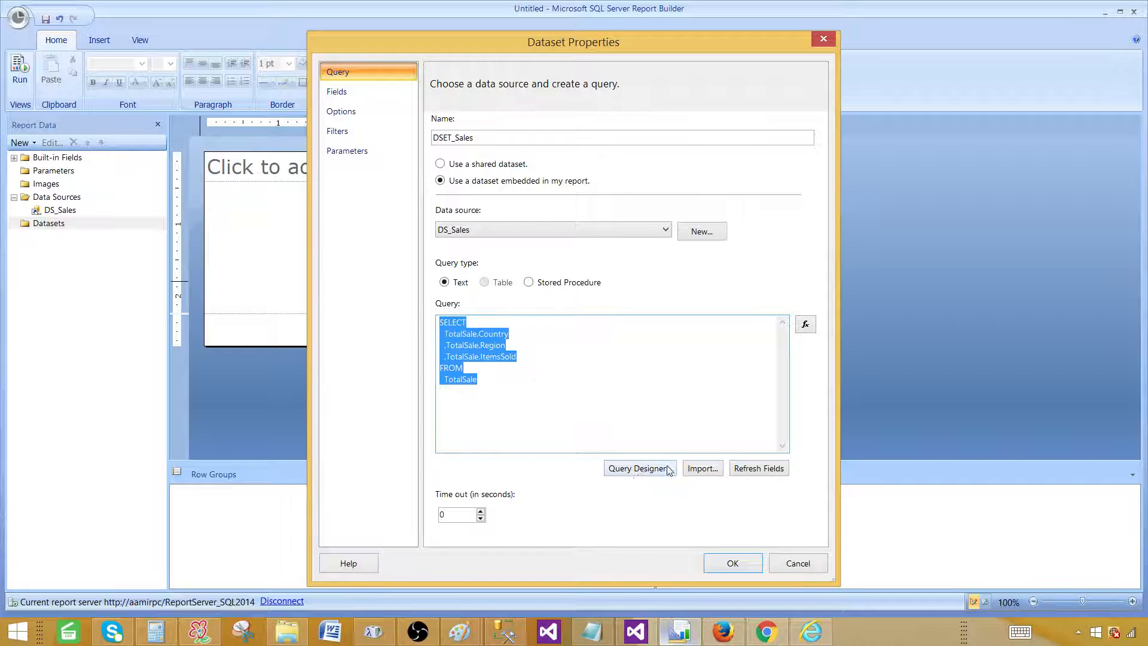
left_click(513, 388)
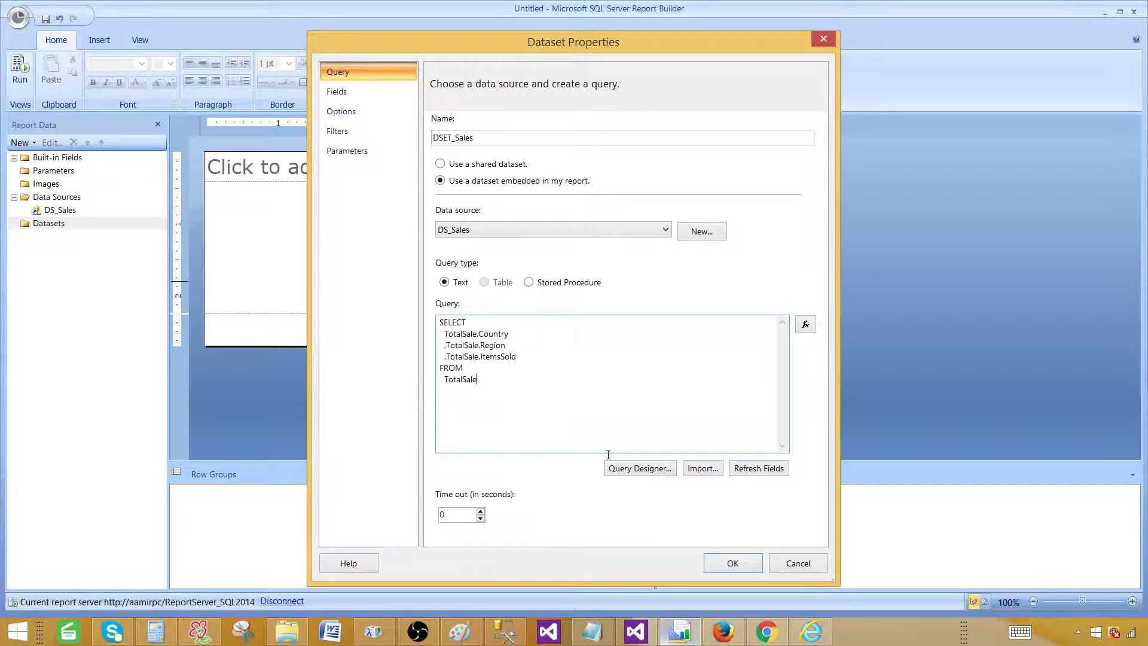
left_click(733, 565)
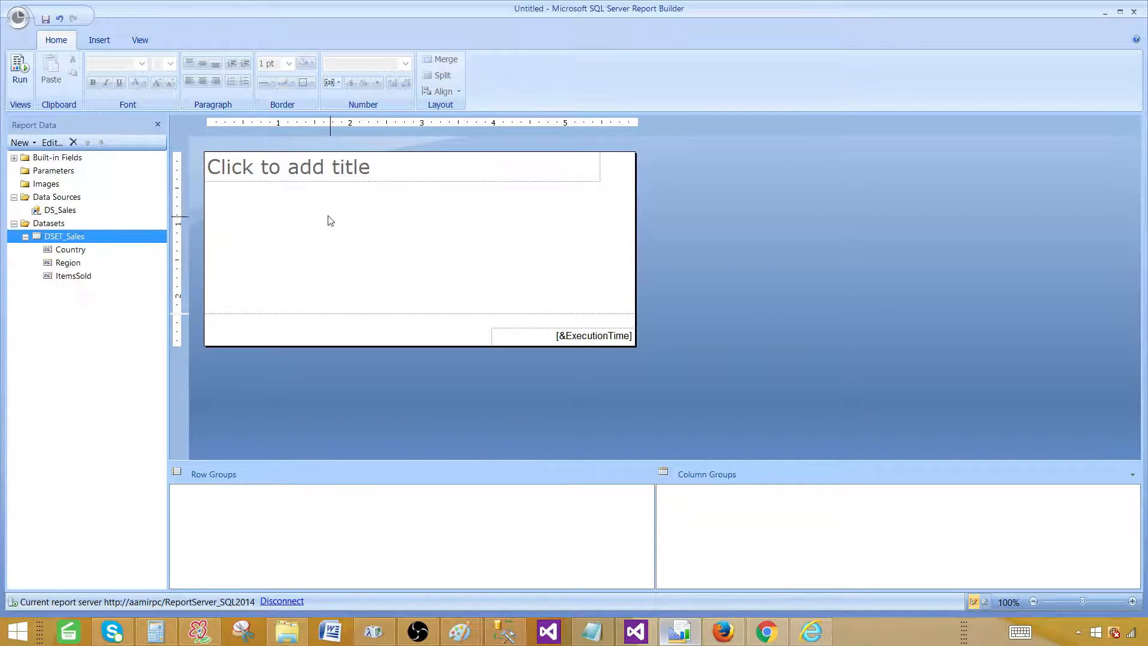
Step: Enter "Sale Chart Report" as the report title
left_click(347, 167)
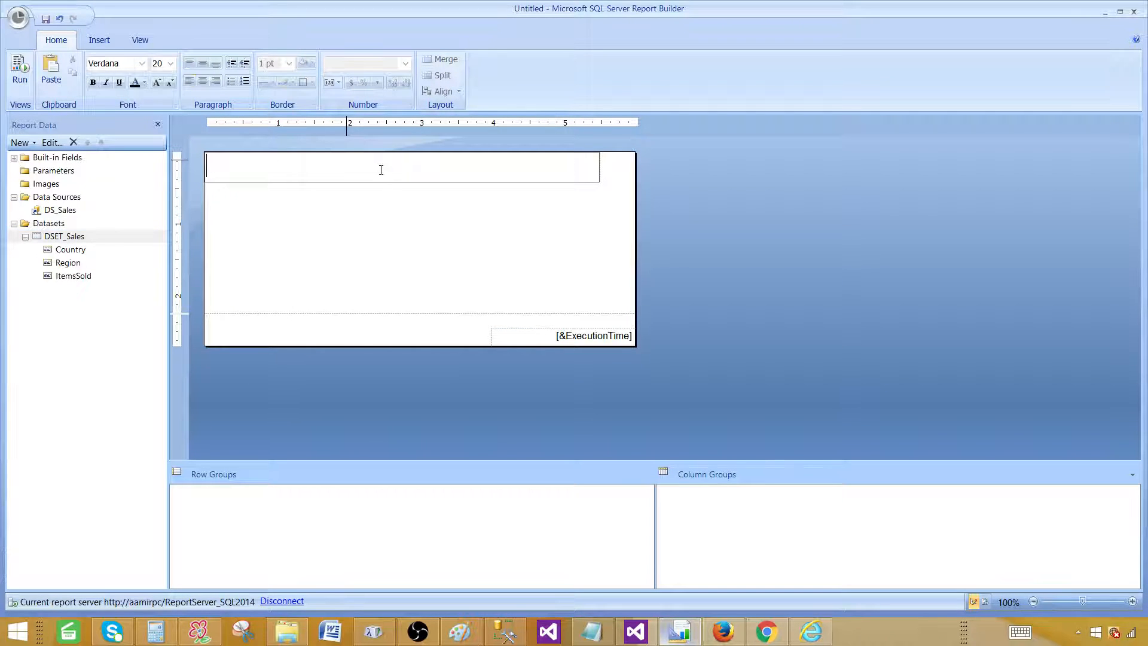
type("C")
key("BackSpace")
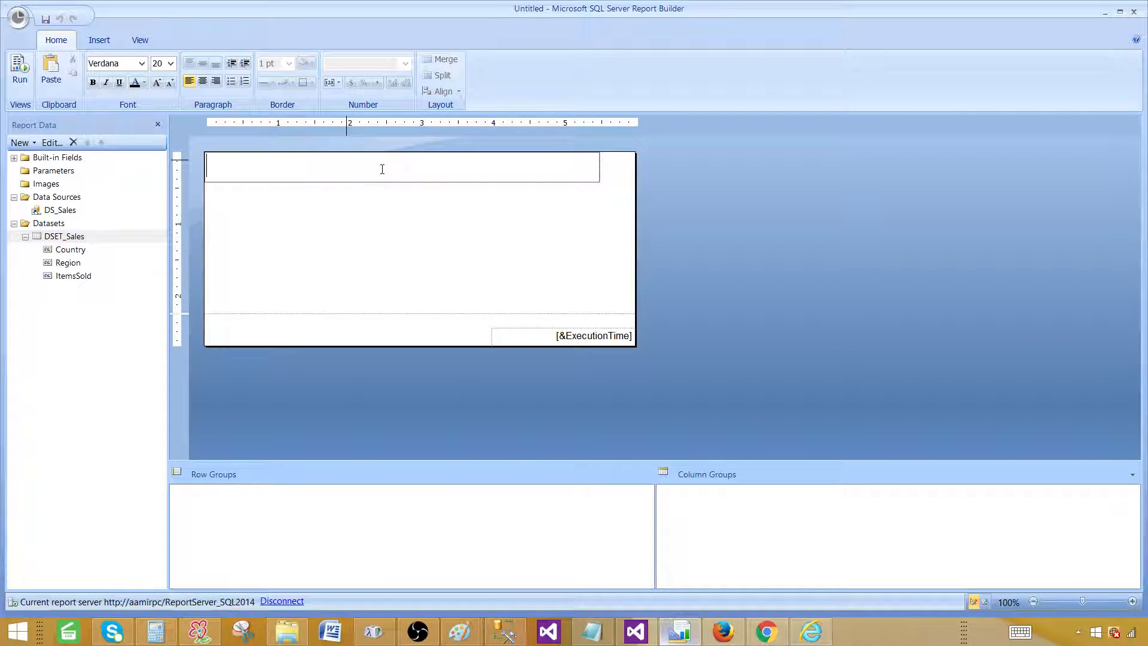
type("Sale Chart")
type(" Re")
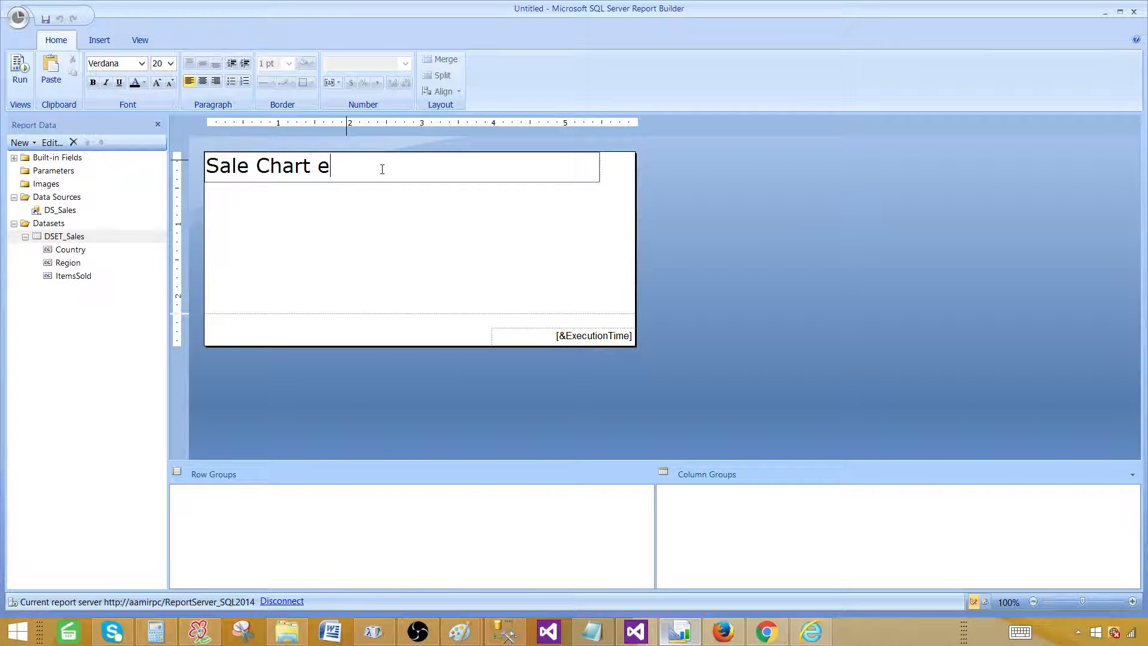
key("BackSpace")
type("Report")
left_click(396, 254)
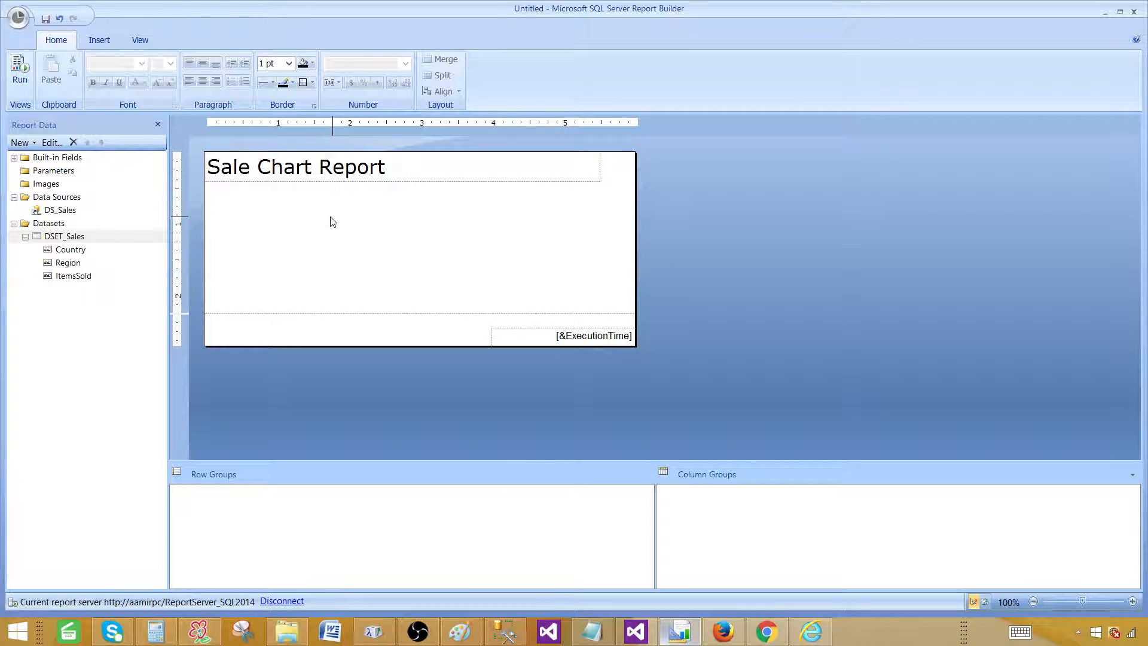
right_click(292, 196)
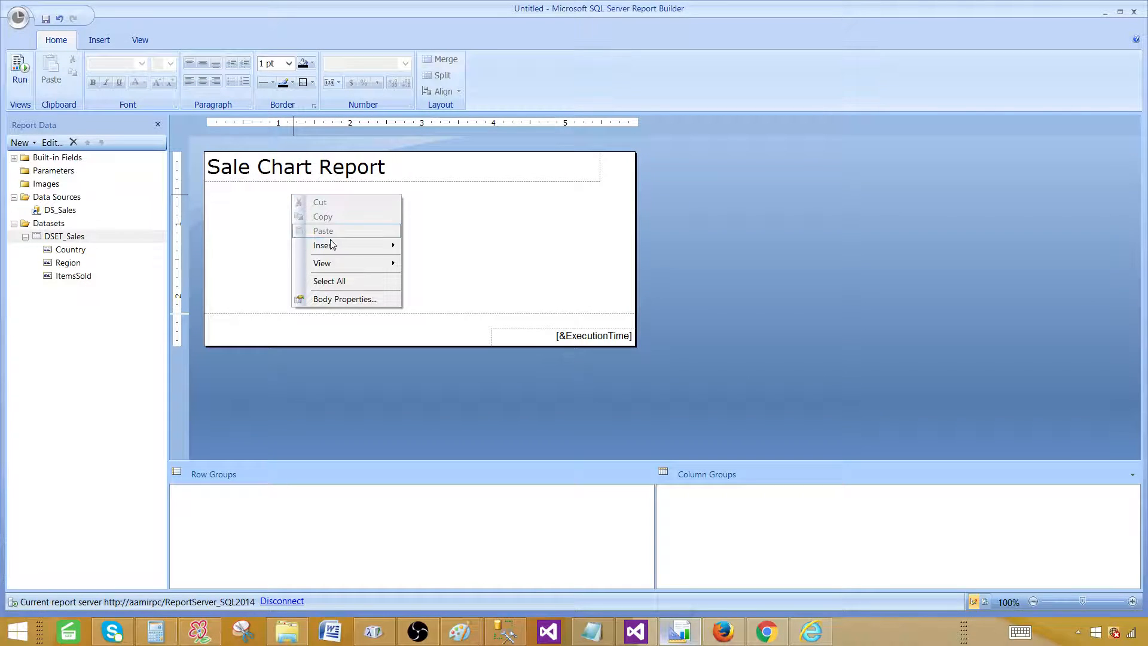
mouse_move(344, 243)
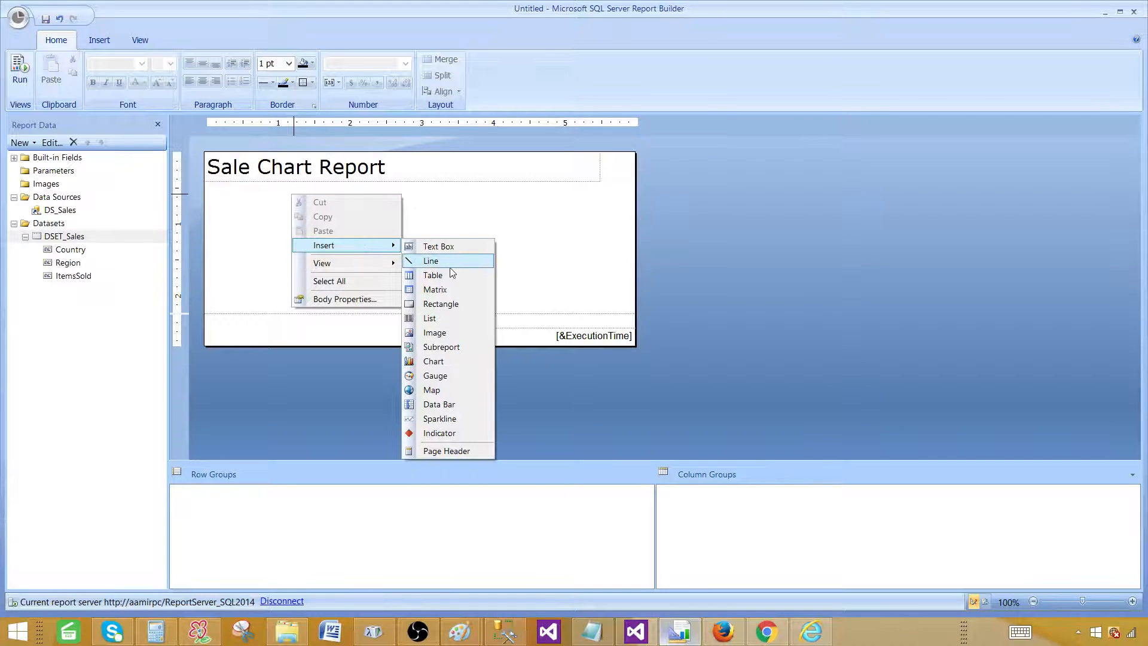
left_click(451, 365)
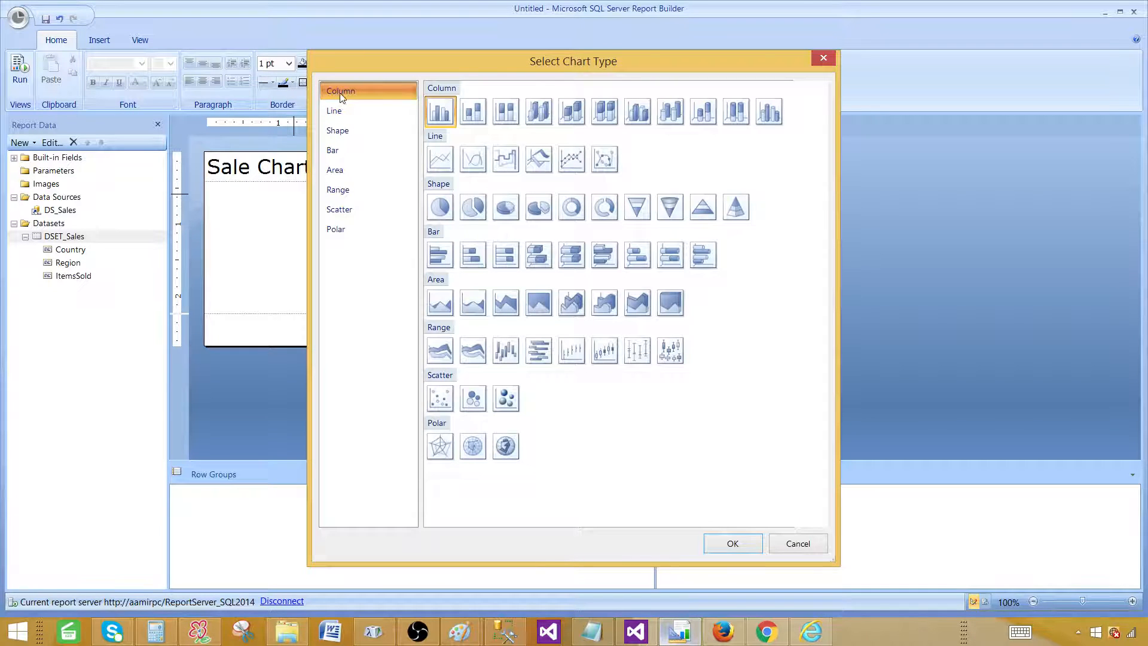
left_click(822, 57)
Step: Insert a chart of the basic Column type in the report body below the title
left_click(93, 42)
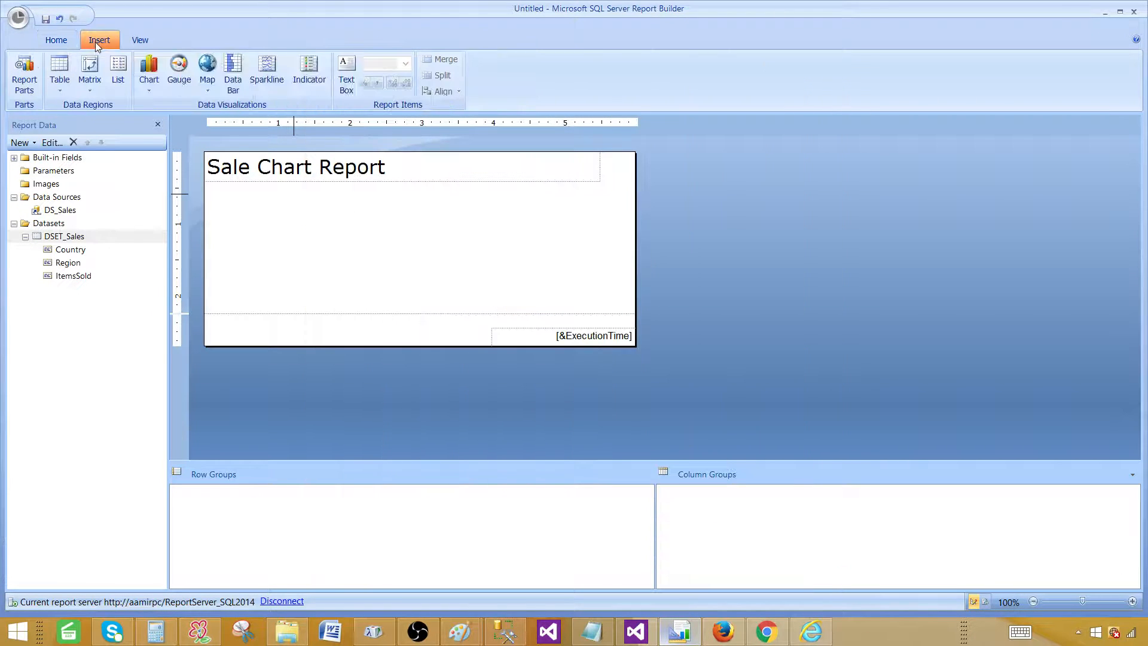
left_click(151, 88)
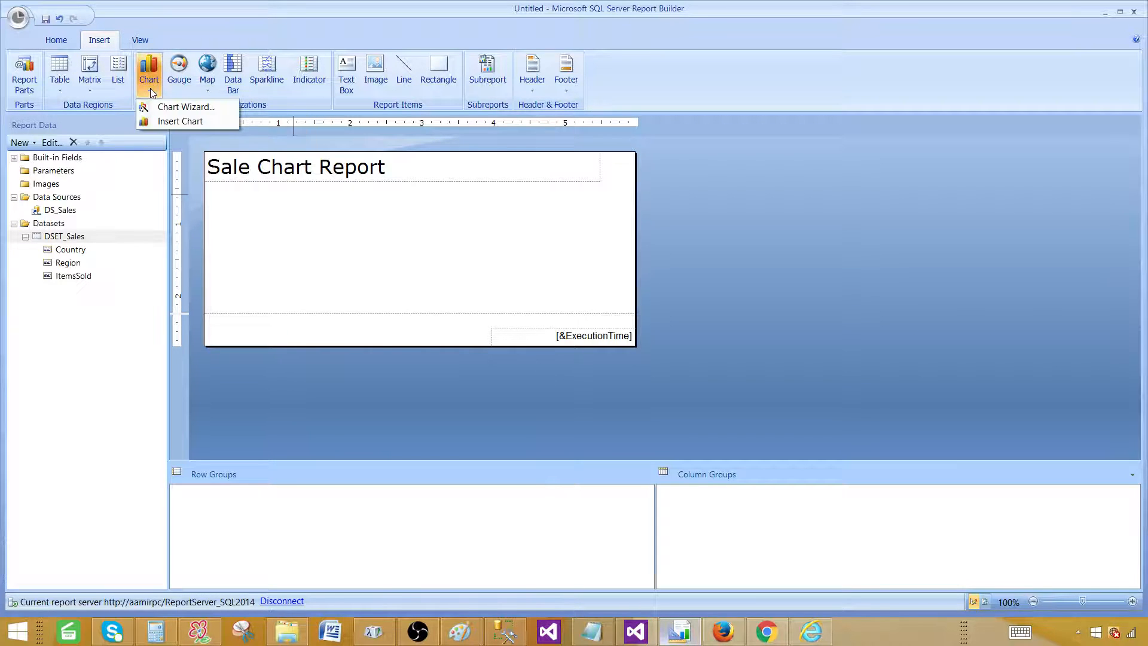
left_click(189, 123)
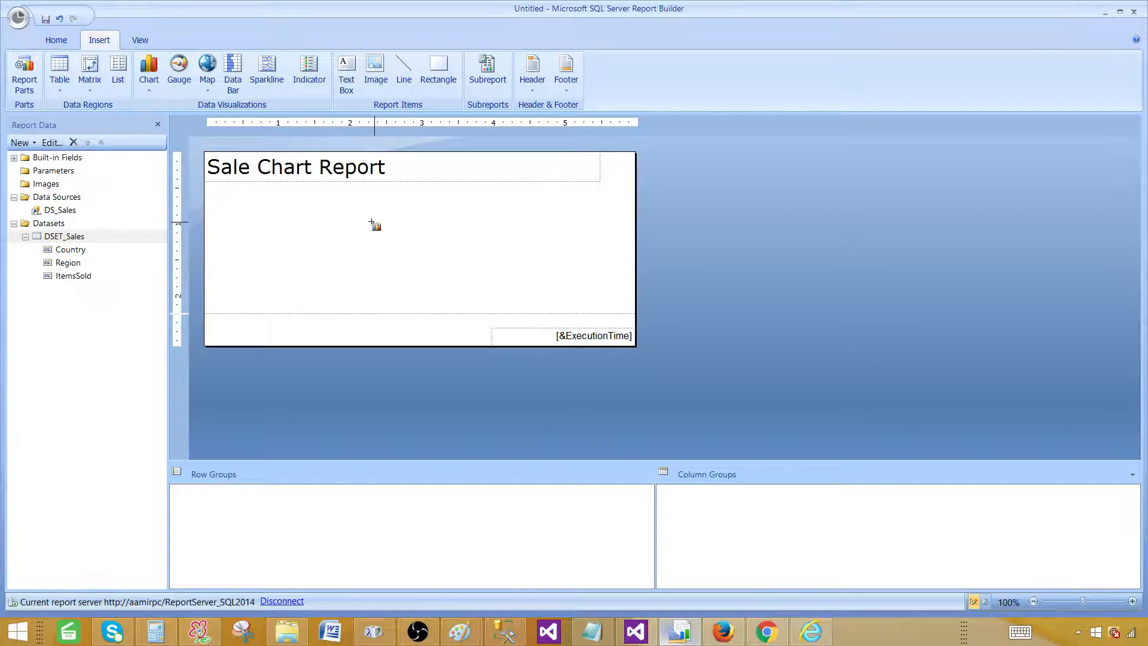
left_click(320, 221)
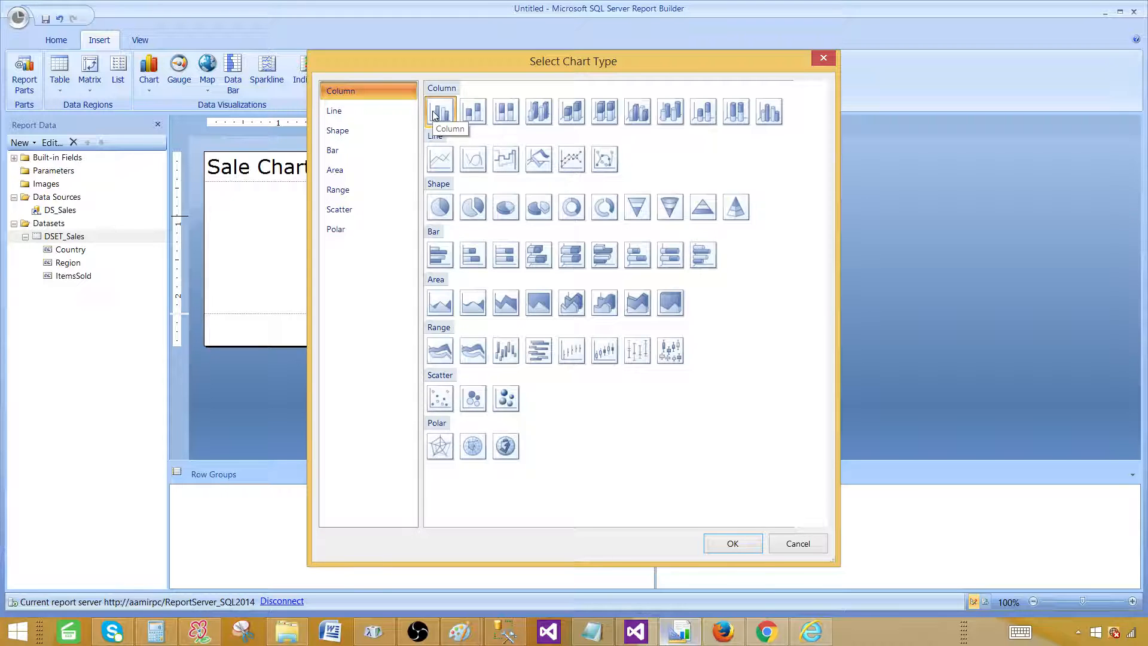
left_click(733, 543)
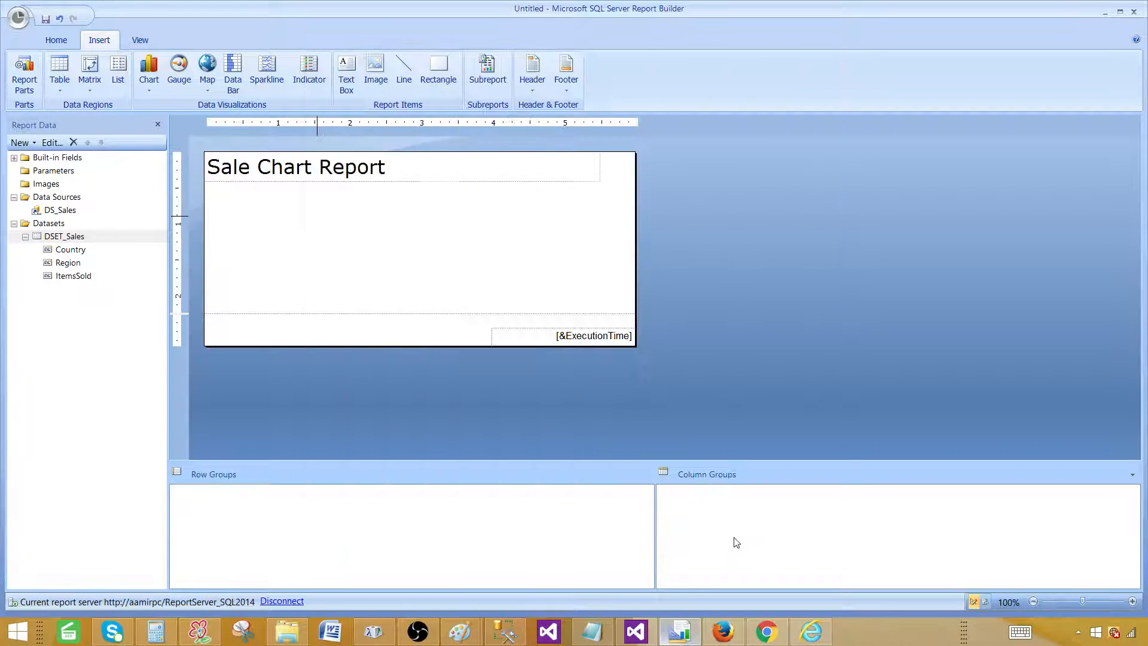
Step: Place the column chart in the report body and move it up and left, just beneath the report title
left_click(315, 215)
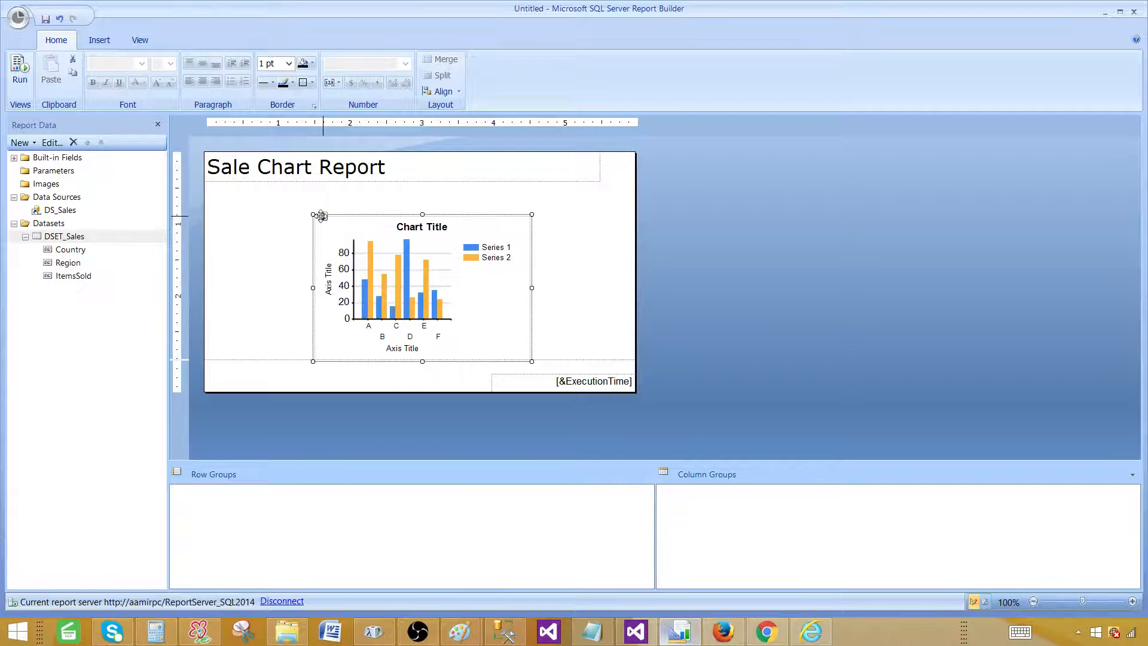
left_click_drag(318, 215, 258, 196)
left_click(486, 249)
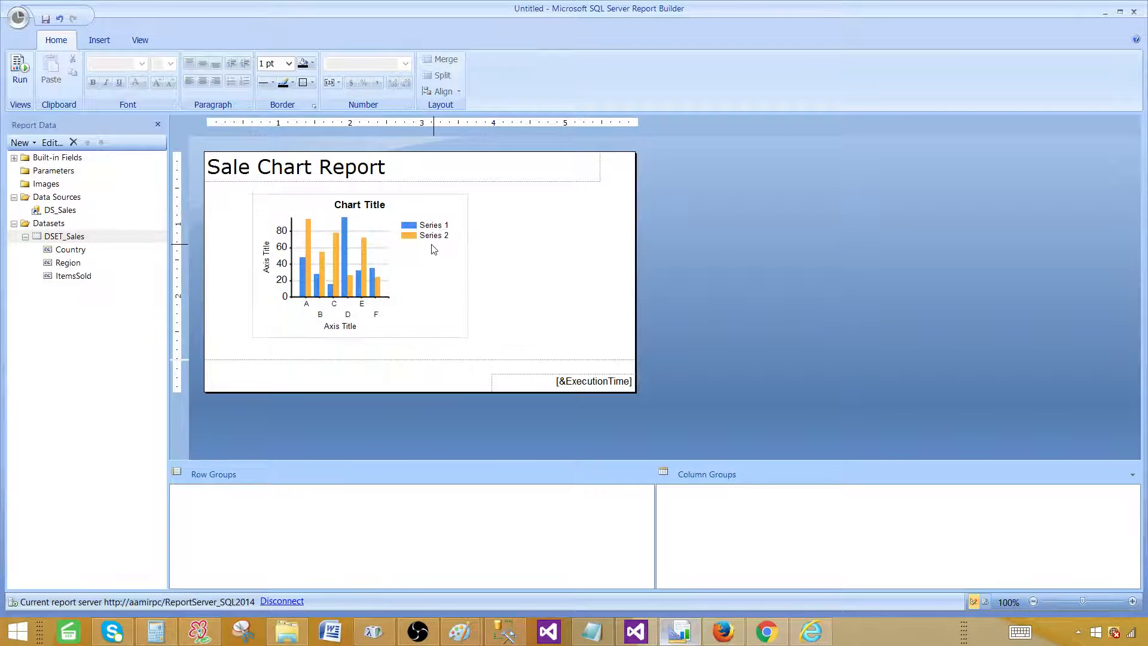
Step: Add ItemsSold as the chart's value and set its category group to Country
left_click(445, 250)
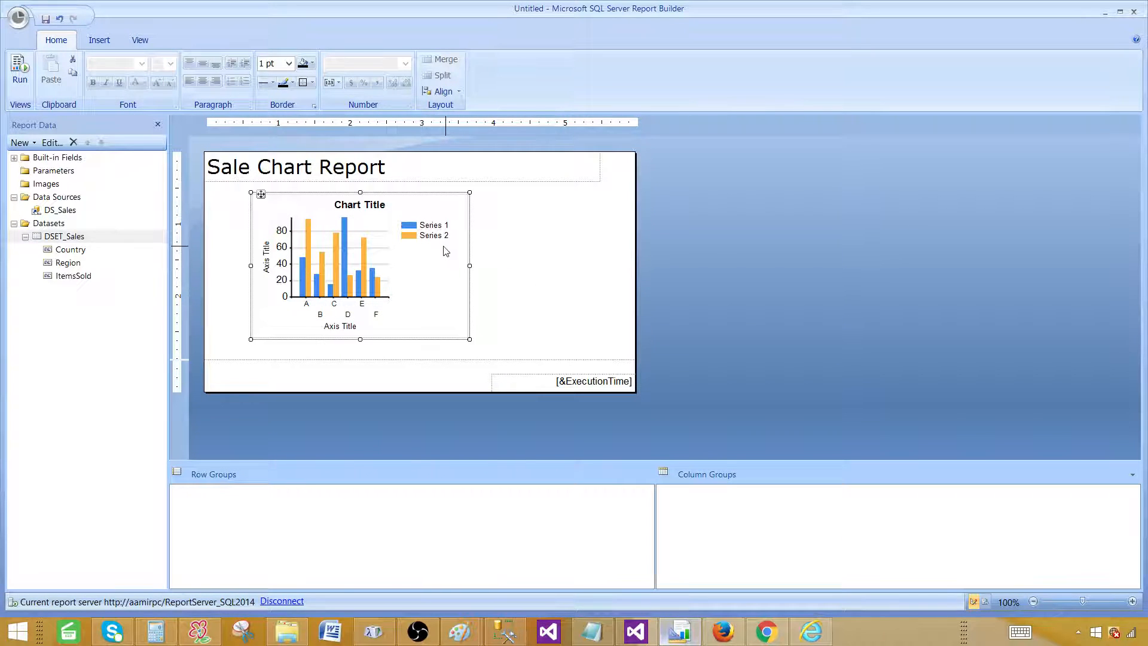
left_click(461, 217)
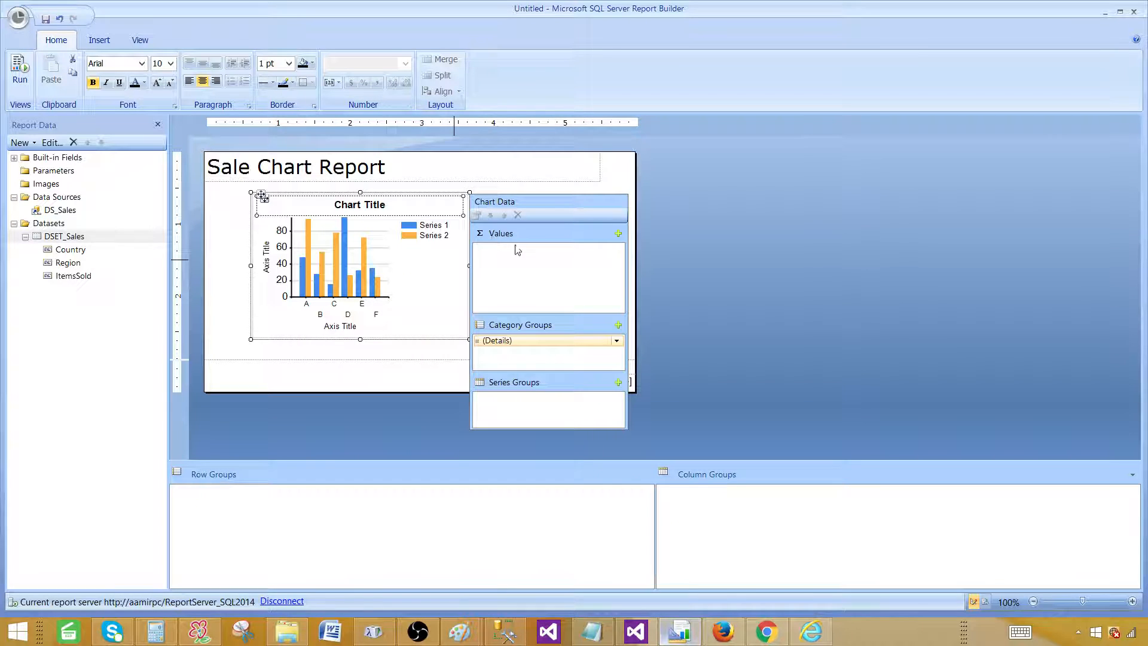
left_click(619, 234)
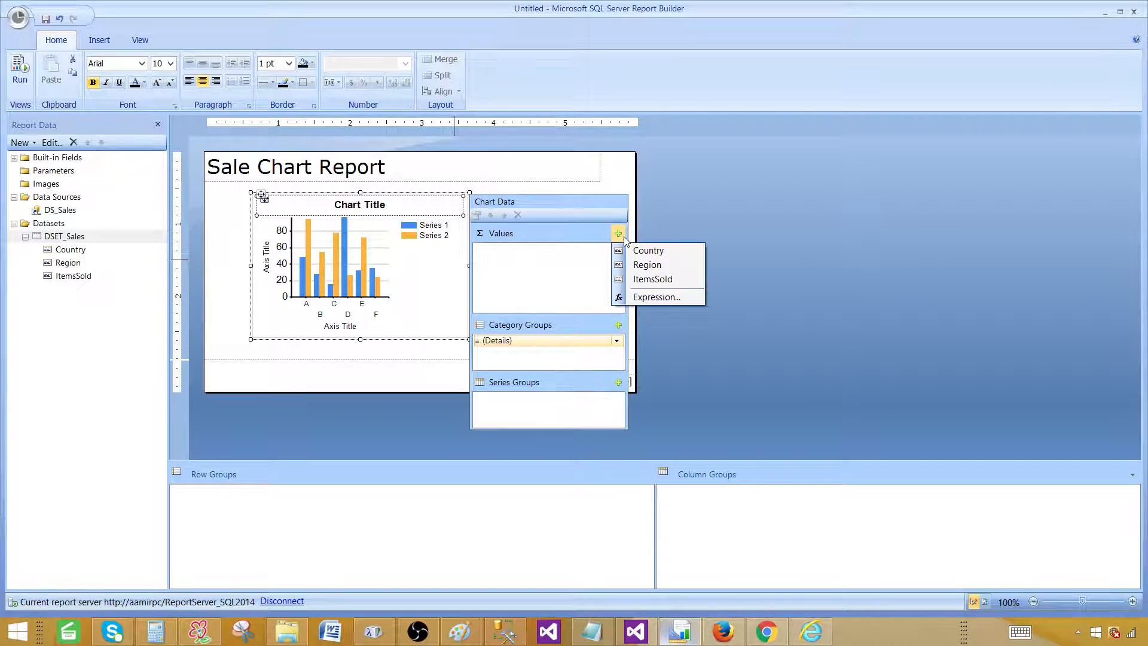
left_click(649, 279)
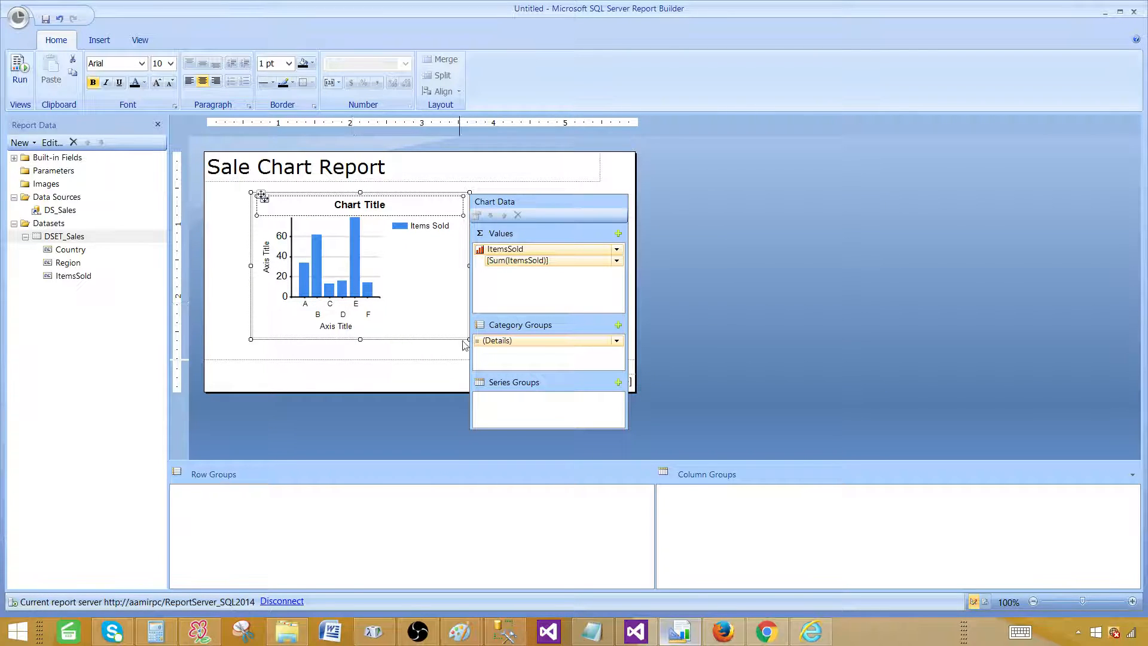
left_click(618, 342)
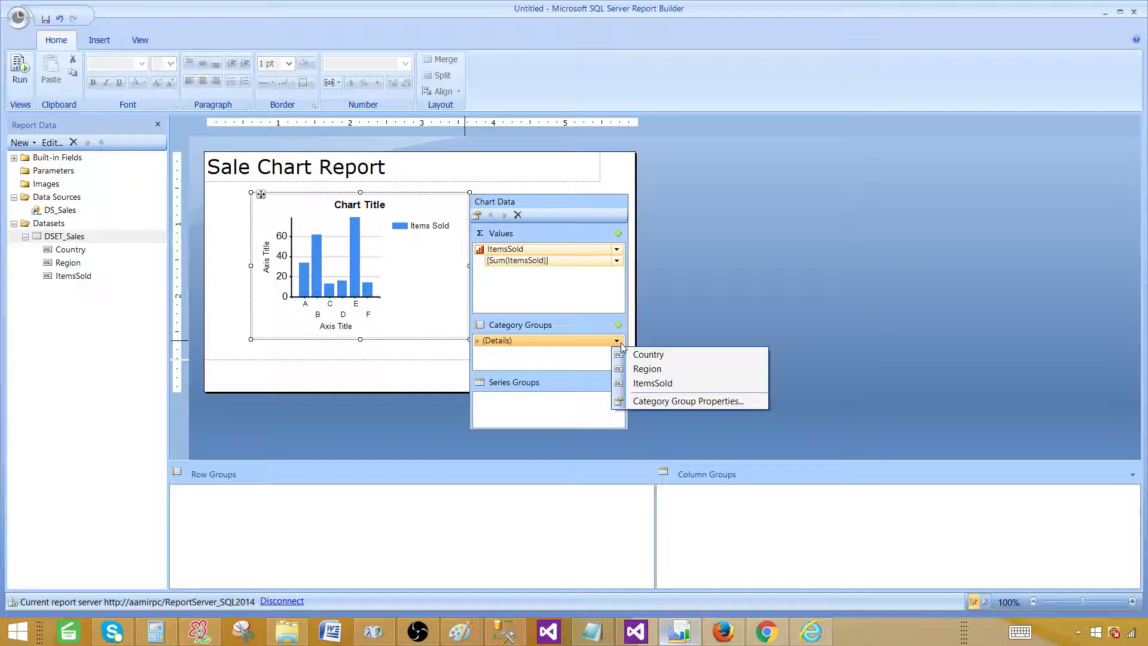
left_click(652, 362)
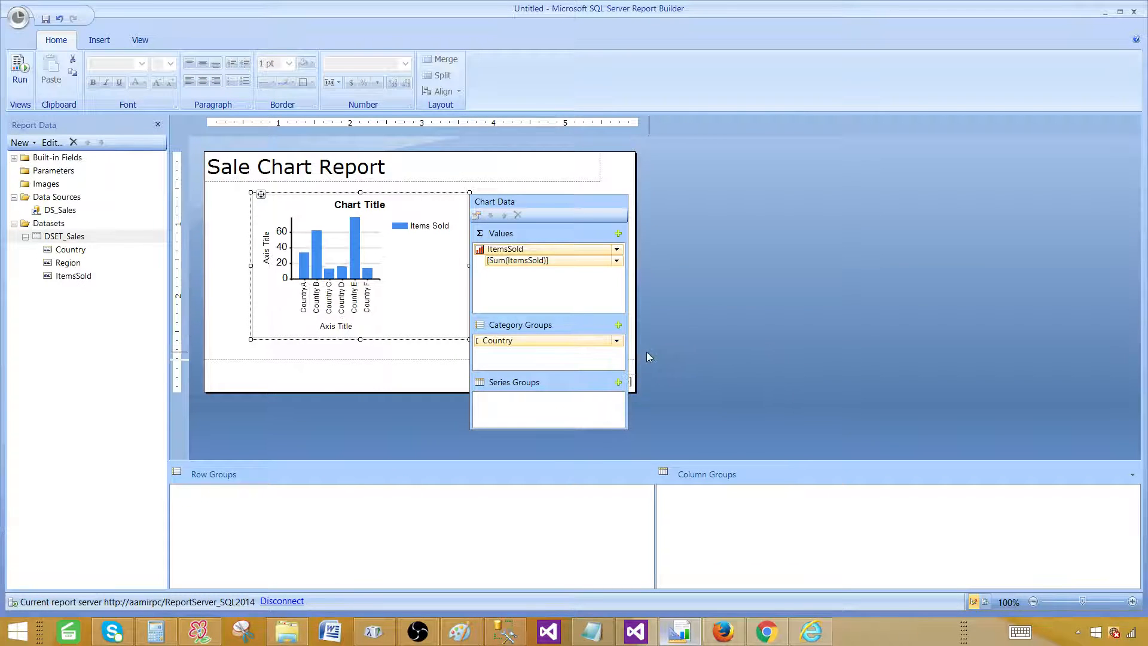
Step: Widen the chart until its right edge lines up with the title box's end, preview the report and return to the design
left_click(486, 192)
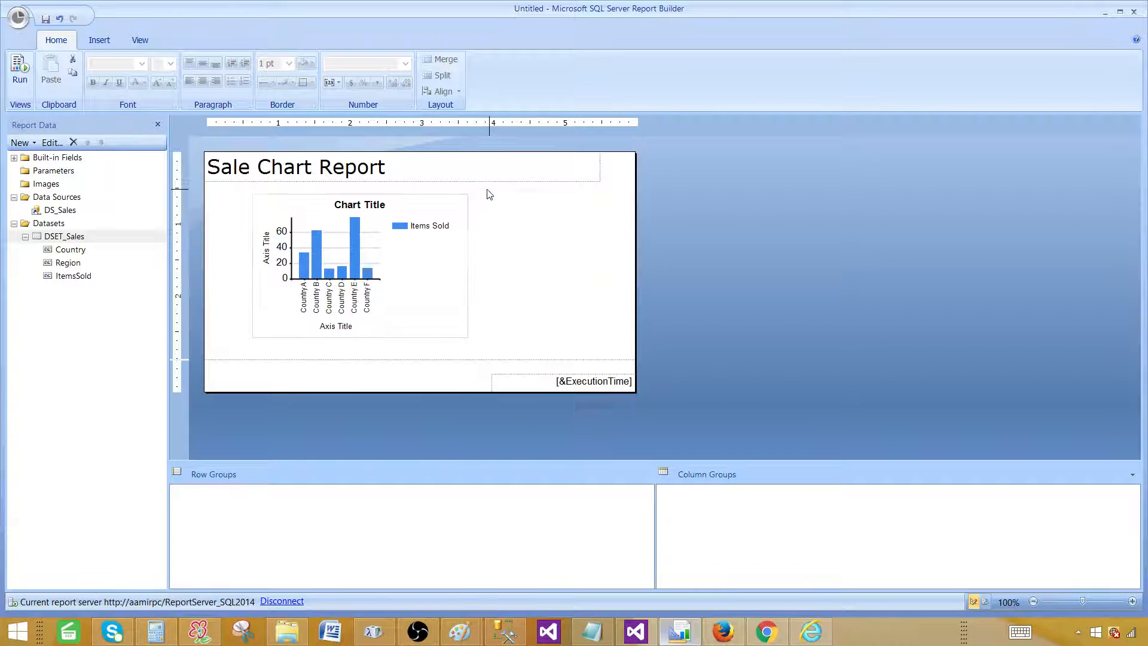
left_click(459, 202)
left_click_drag(470, 193, 601, 194)
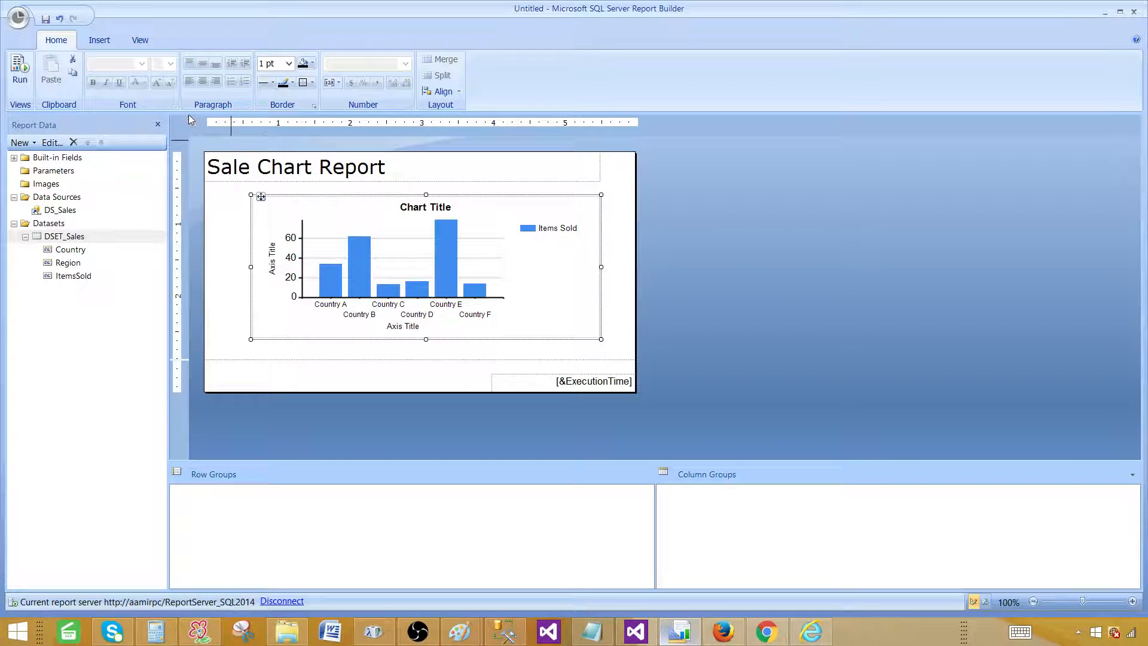
left_click(20, 76)
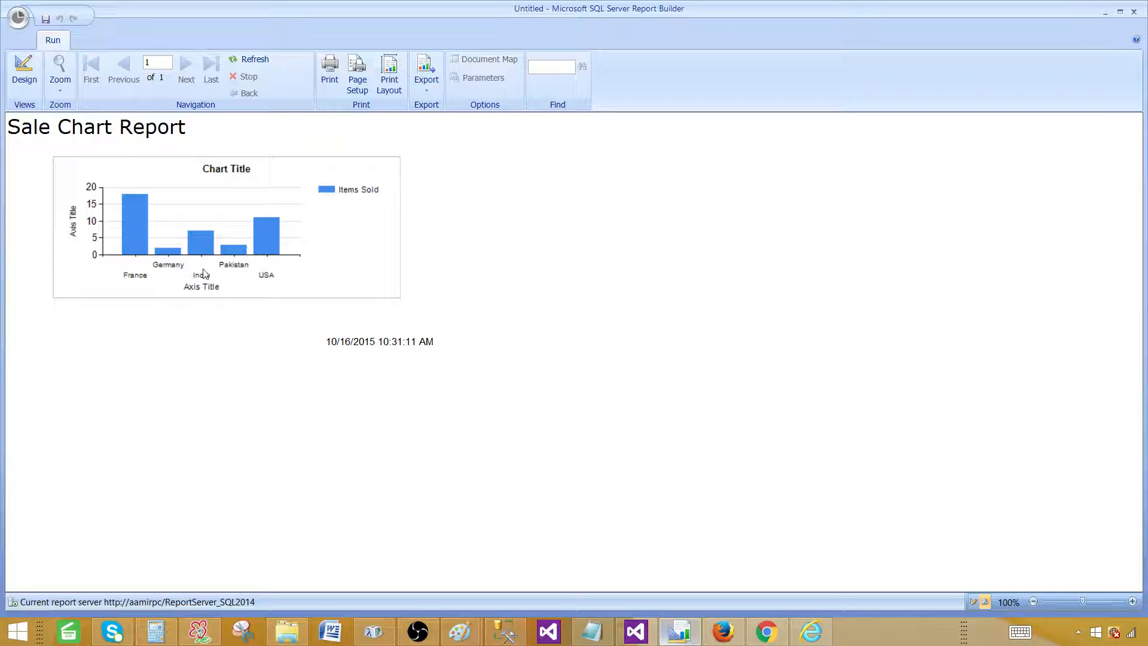
left_click(31, 90)
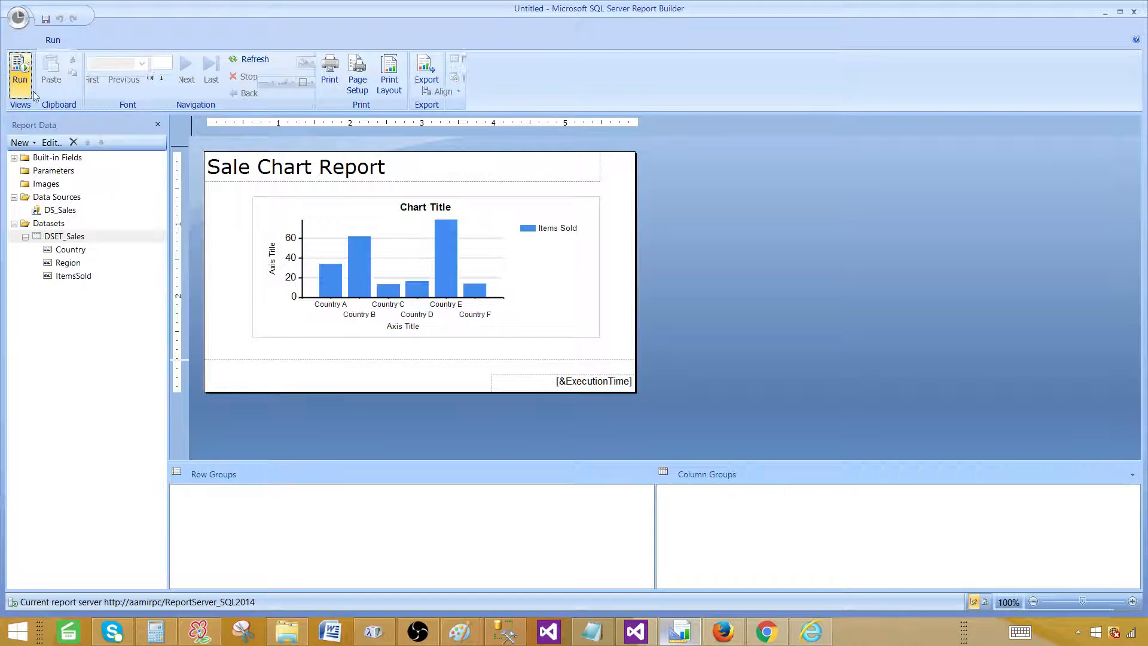
Step: Add Region as the chart's series group and preview the report before returning to the design
left_click(566, 239)
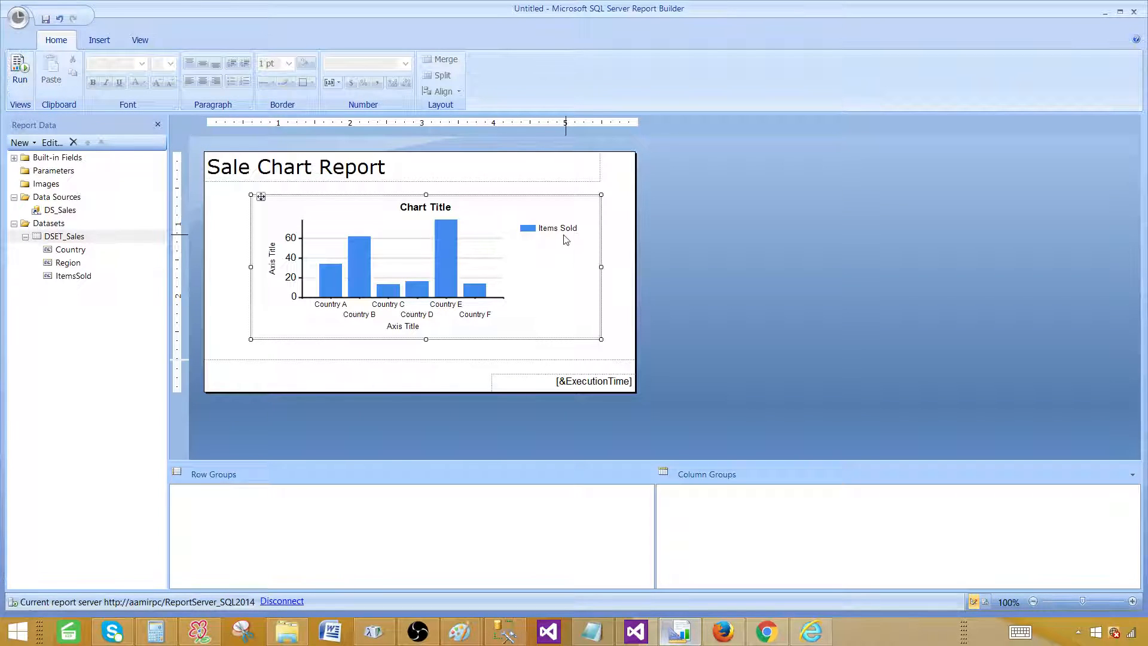
left_click(597, 249)
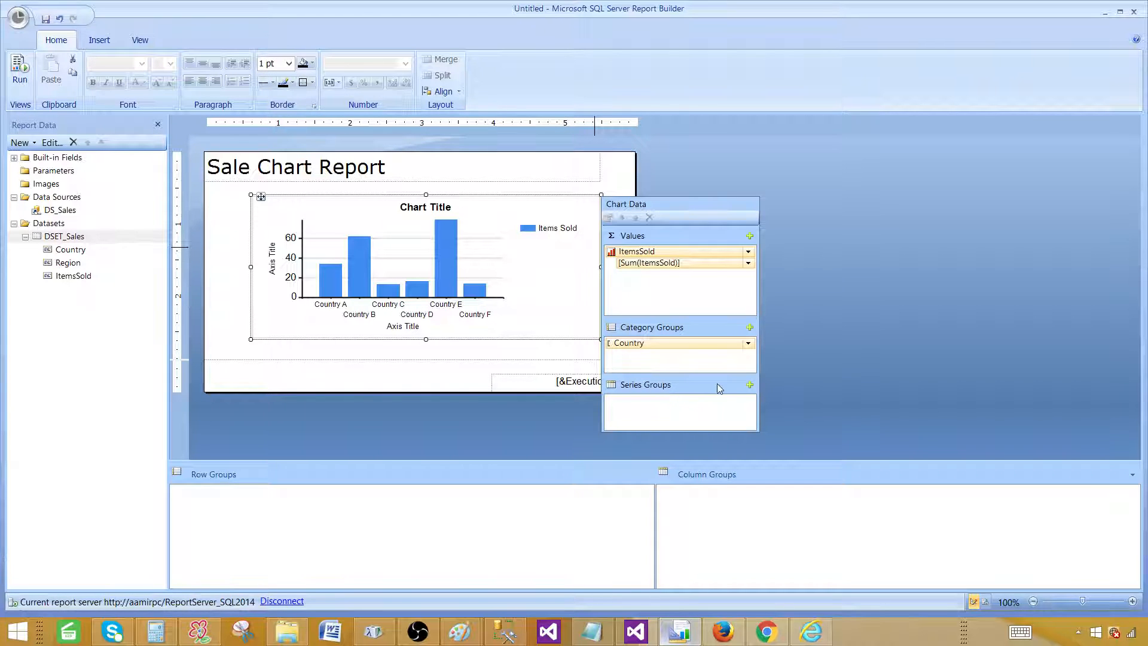
left_click(751, 386)
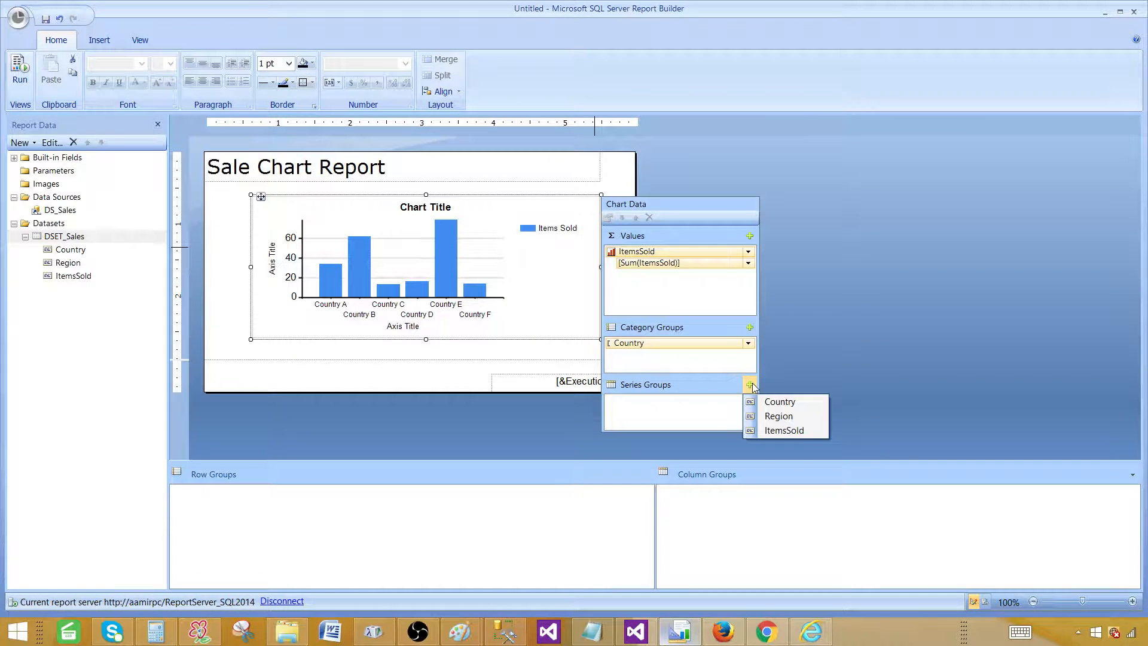
left_click(777, 414)
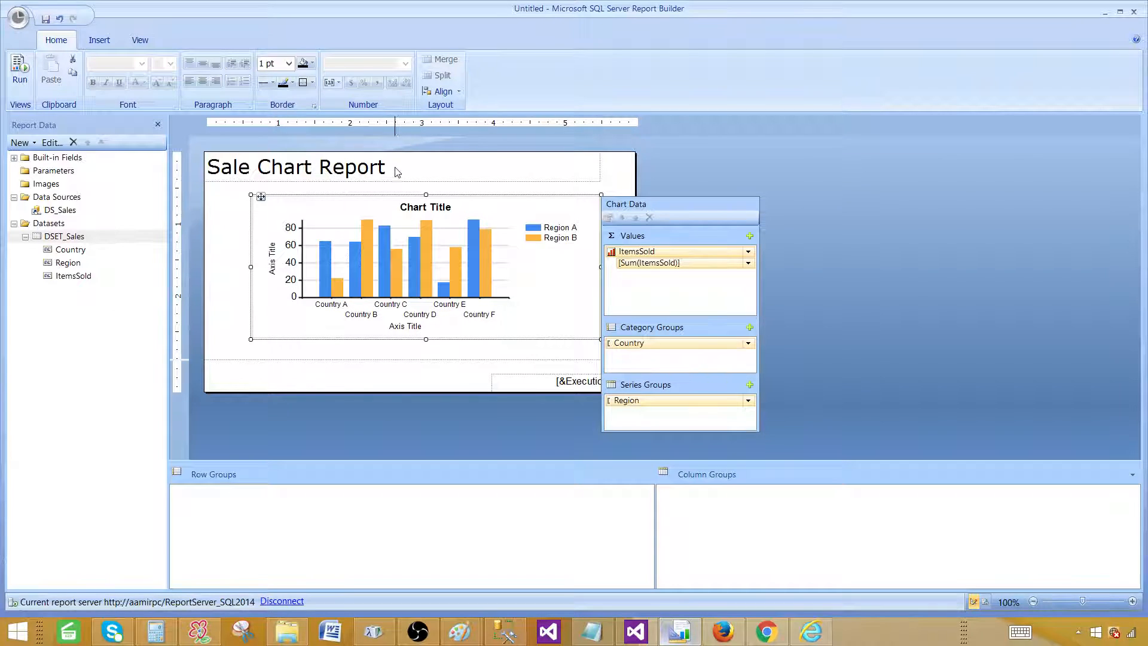
left_click(415, 189)
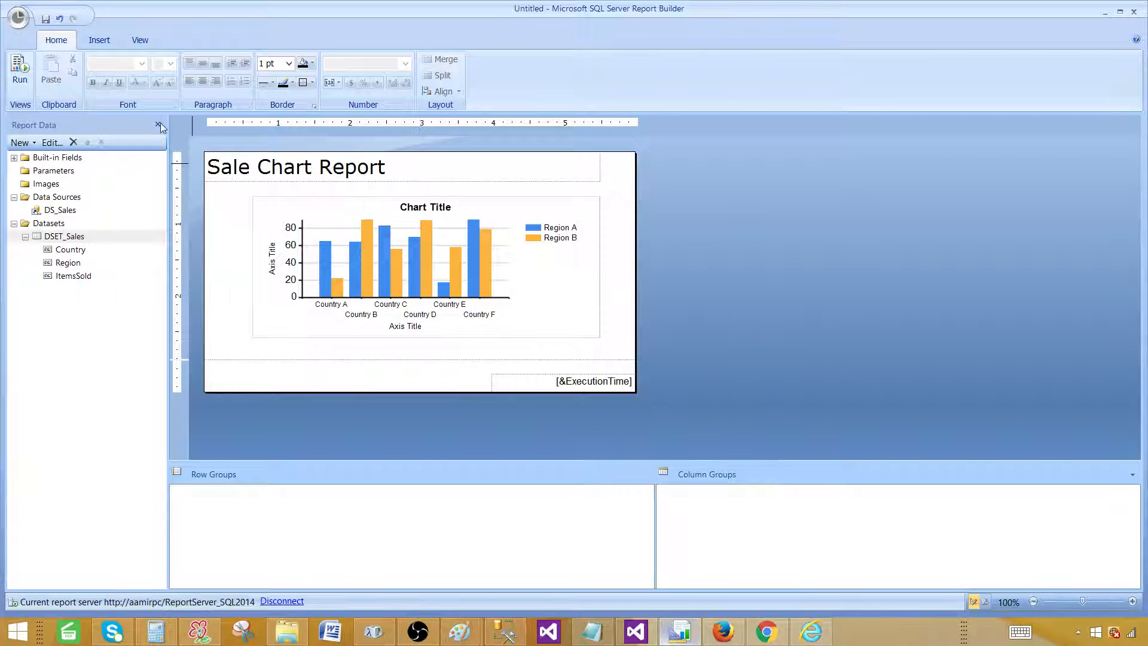
left_click(20, 69)
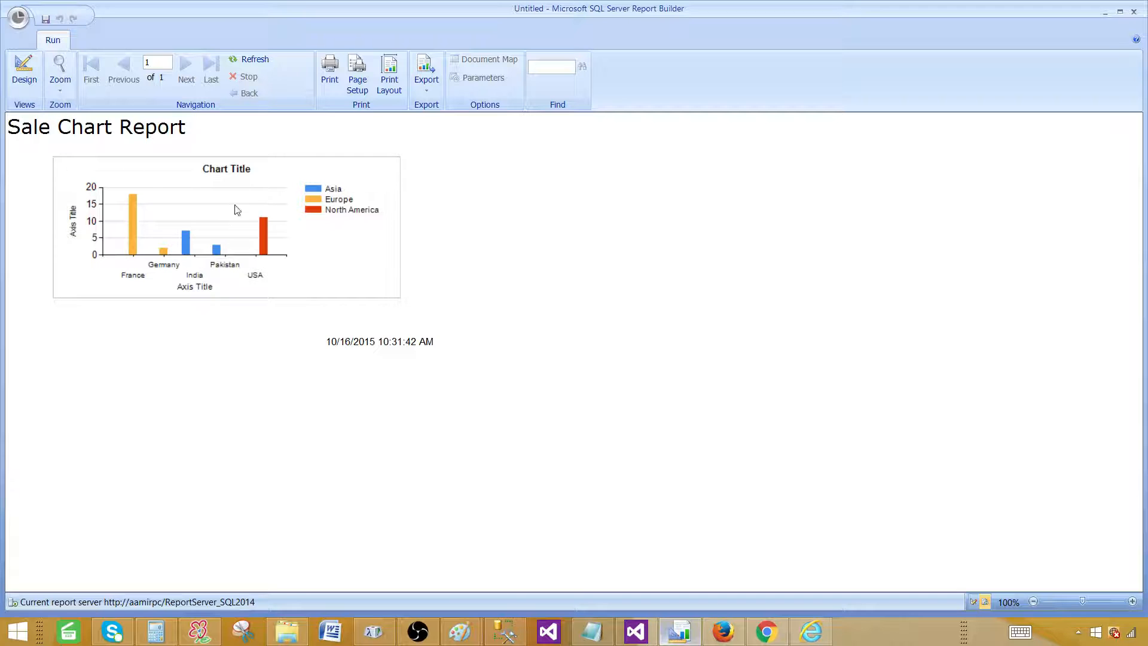
left_click(25, 70)
Step: Enlarge the chart to about 7.7 by 2.9 inches and shift it up and left, close beneath the title
left_click(583, 325)
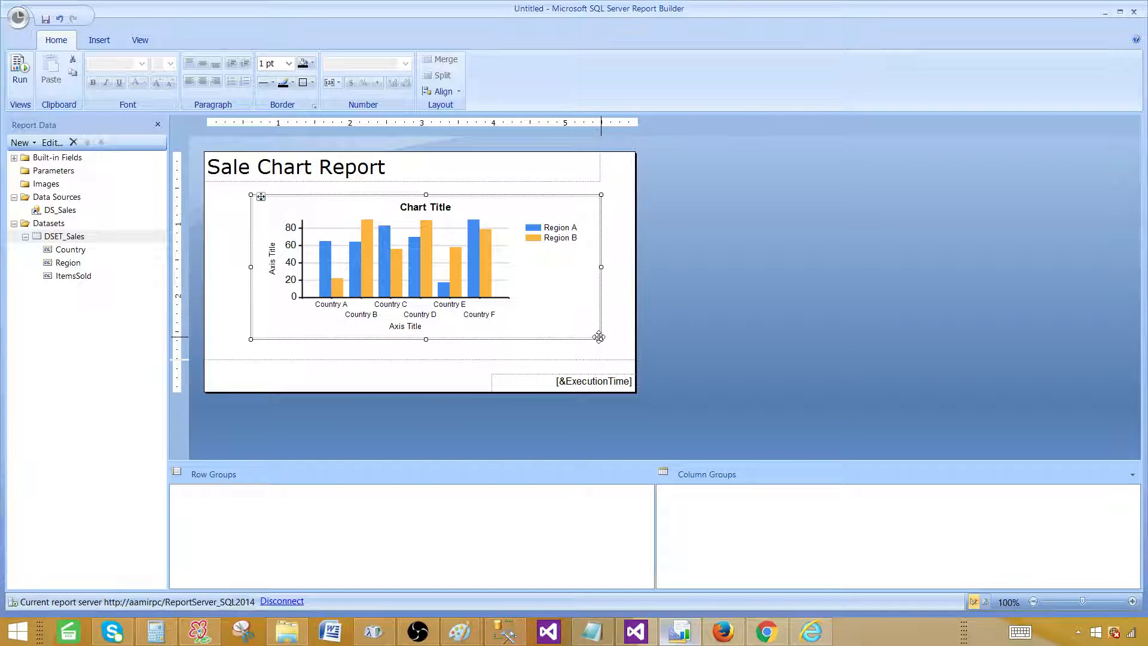
left_click_drag(599, 336, 700, 380)
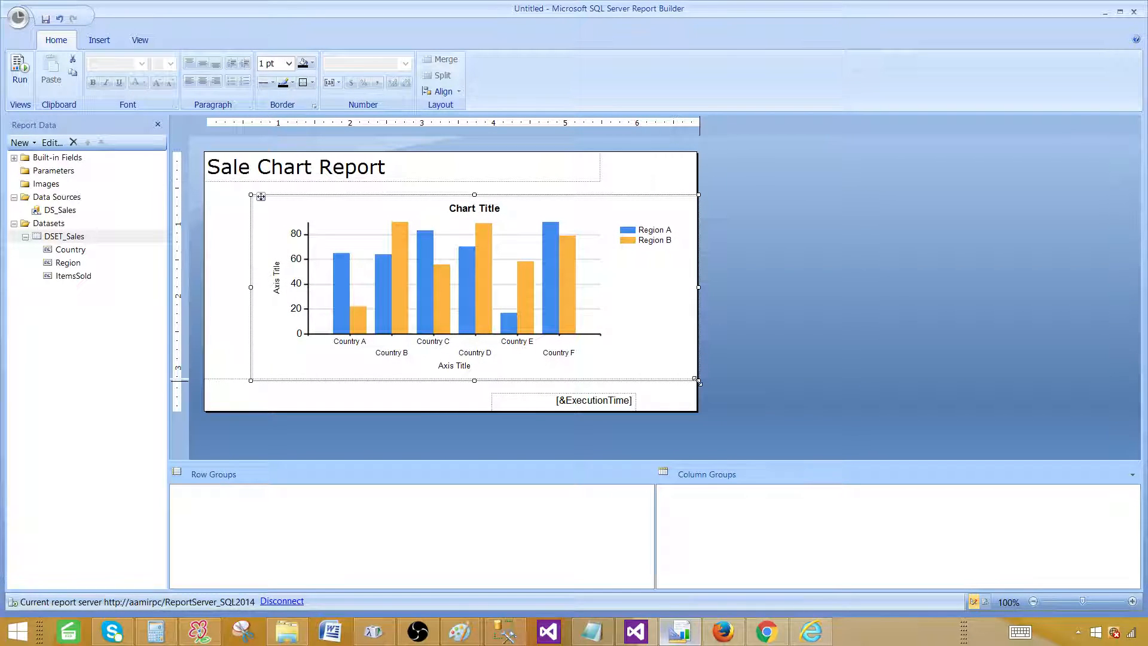
left_click_drag(698, 381, 801, 401)
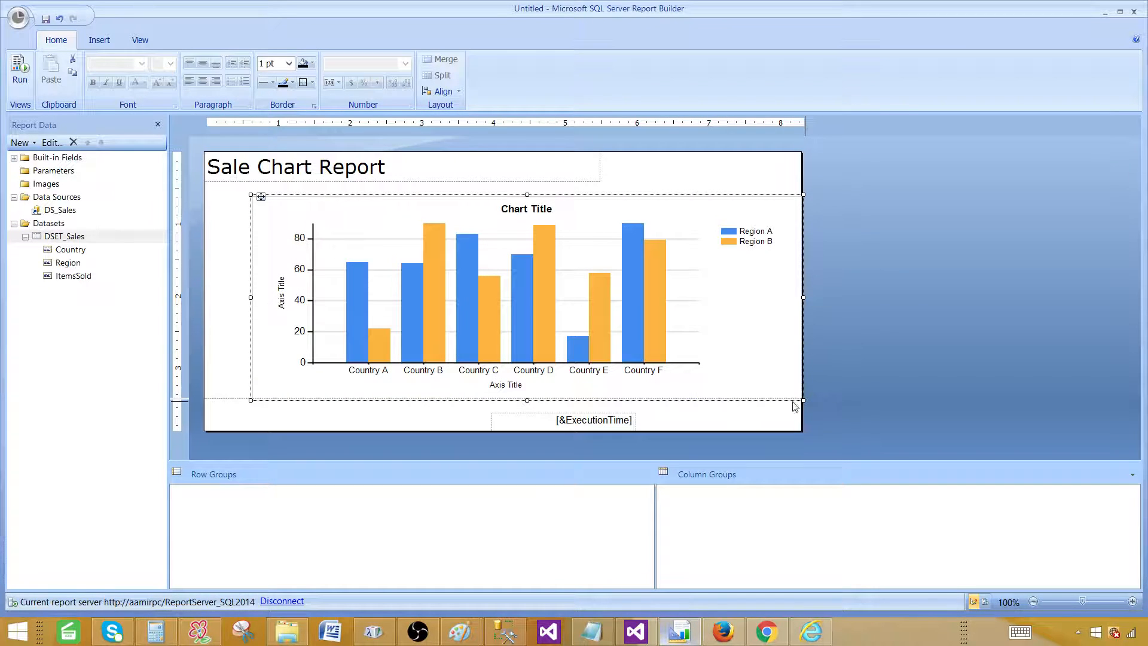
left_click_drag(261, 196, 226, 186)
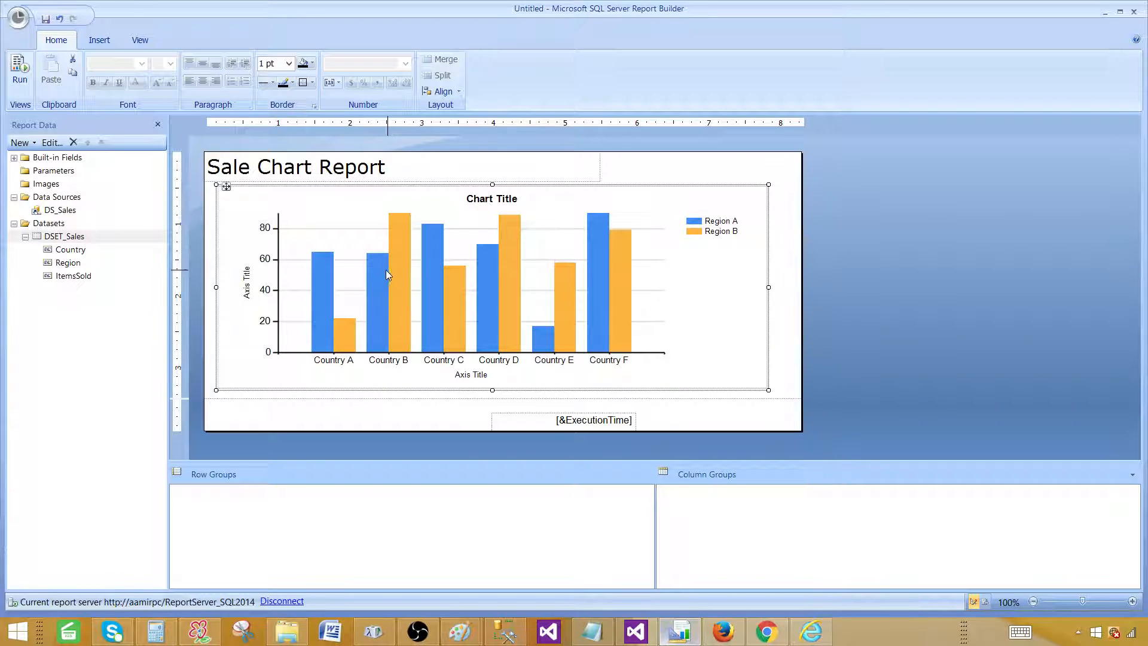
Step: Show data labels on the chart's columns and preview the report before returning to the design
left_click(387, 269)
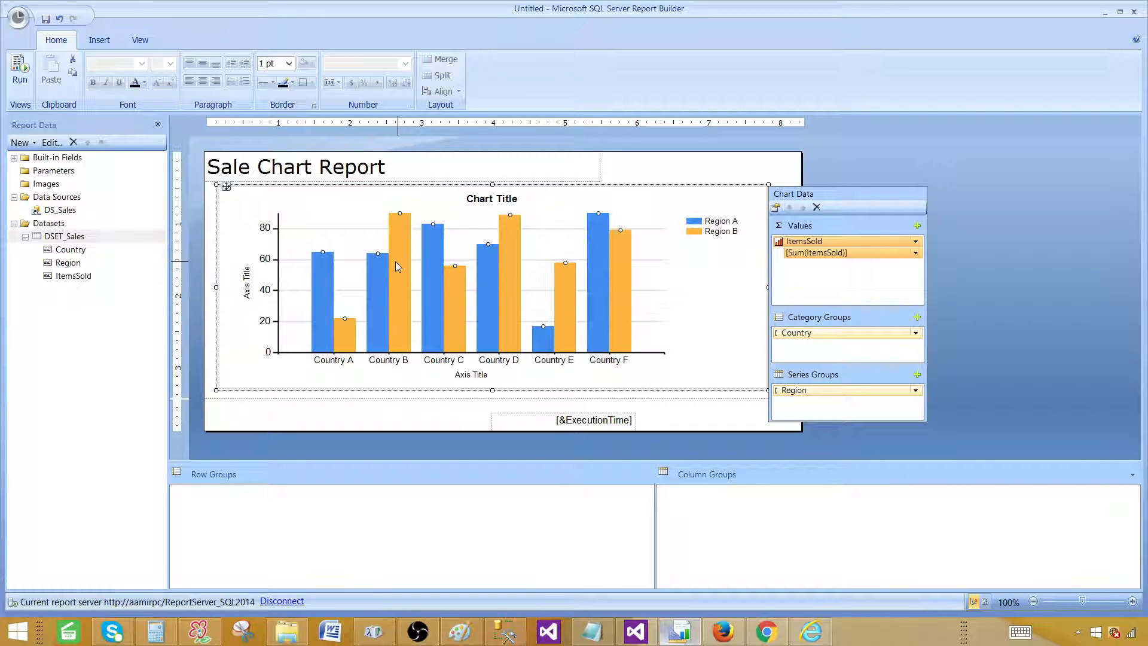
right_click(396, 261)
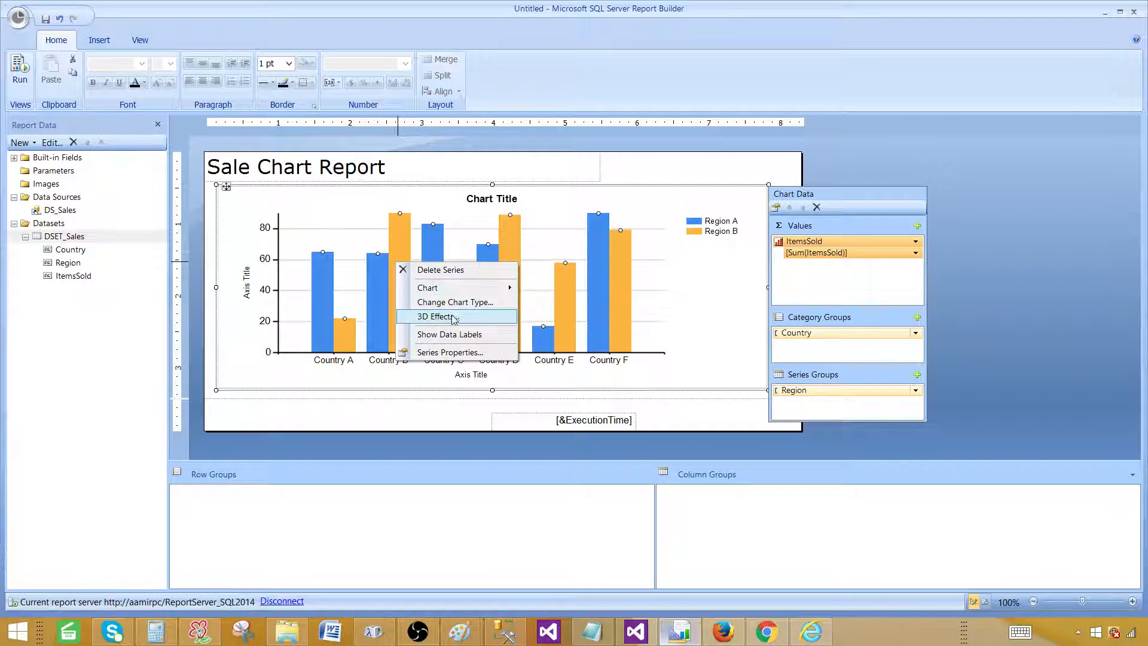
left_click(462, 336)
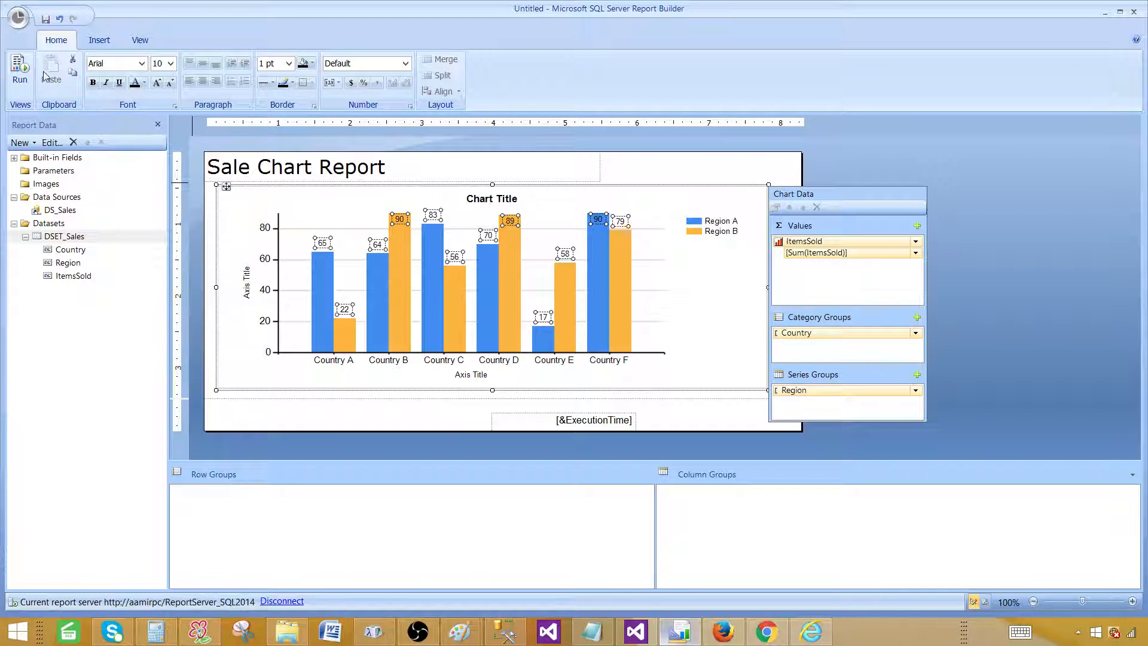
left_click(21, 71)
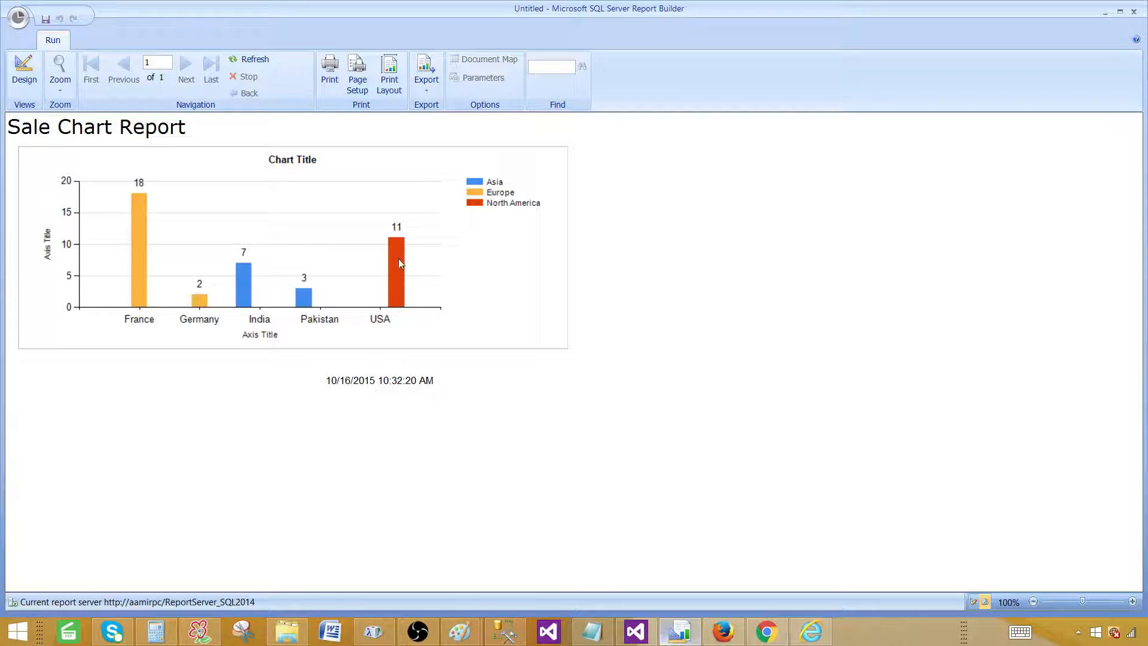
left_click(35, 78)
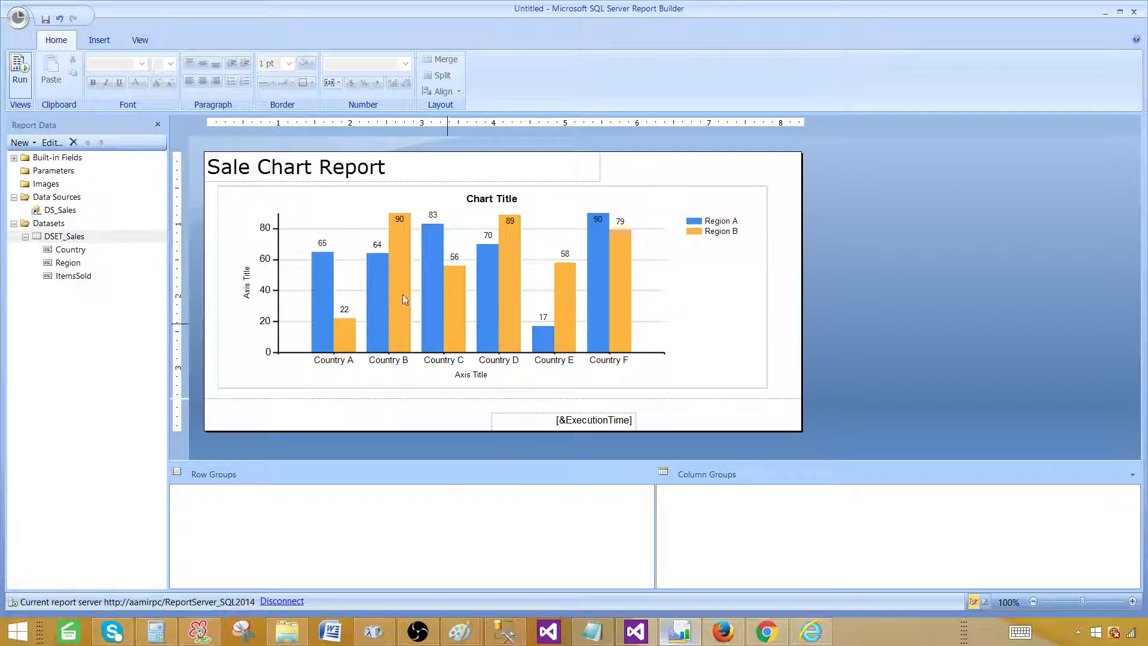
right_click(461, 274)
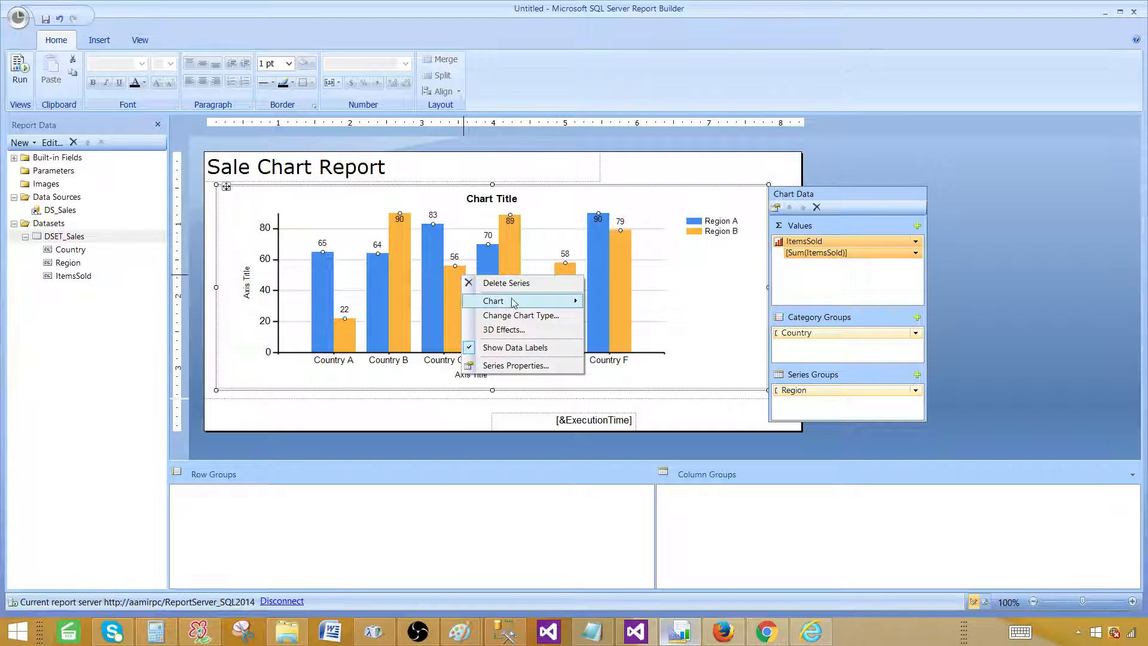
mouse_move(519, 304)
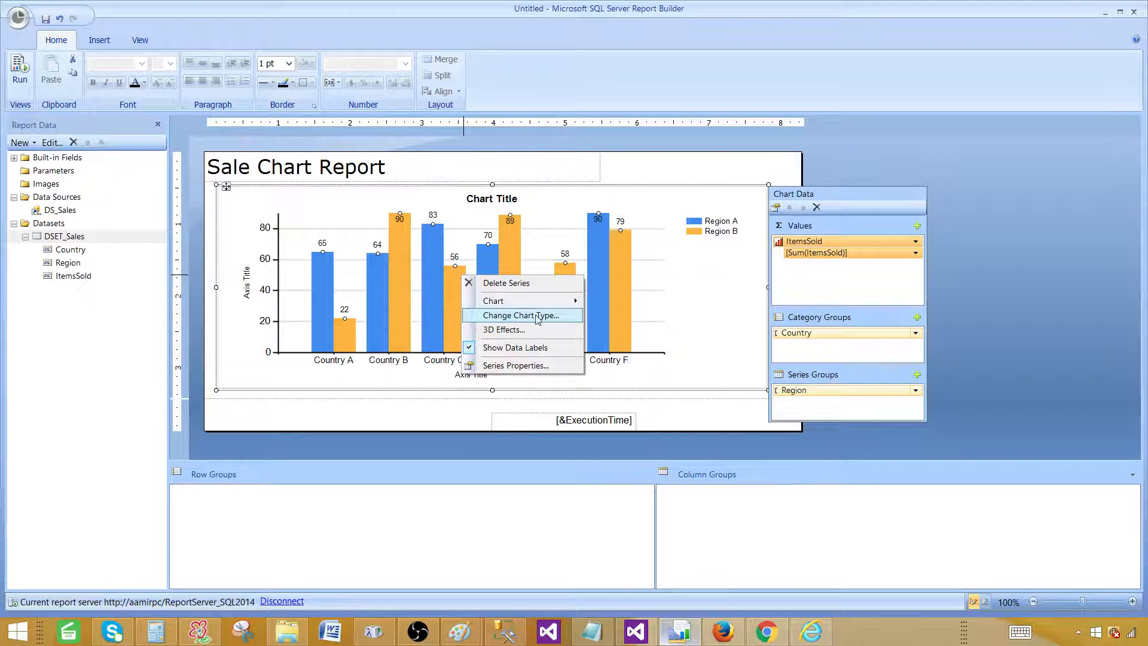
left_click(706, 302)
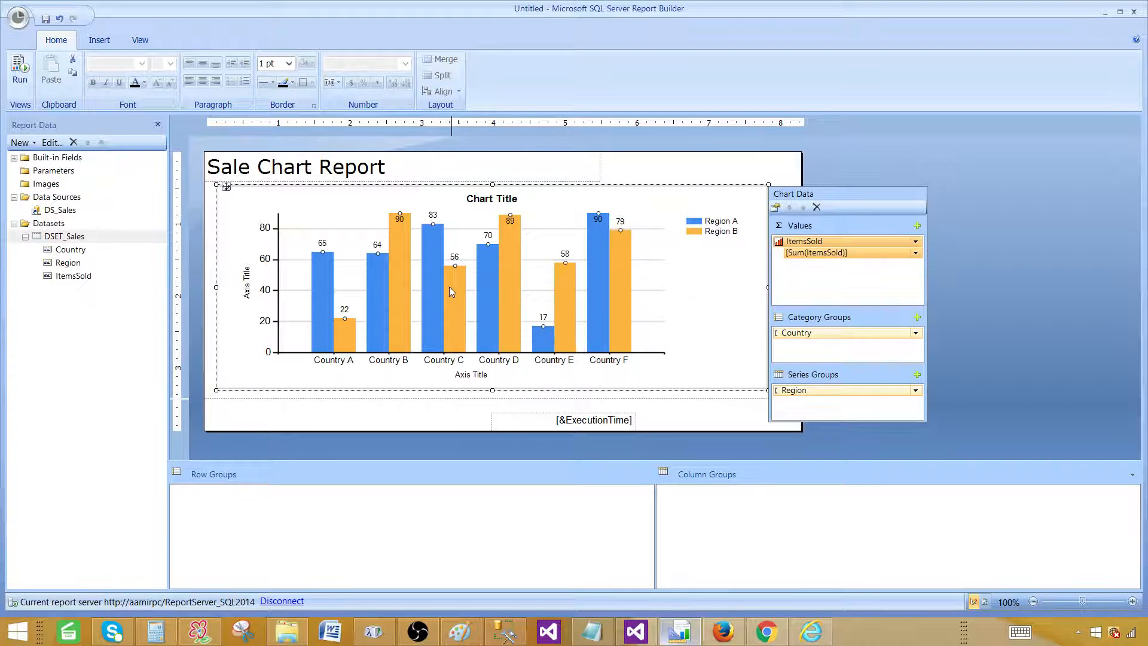
right_click(329, 206)
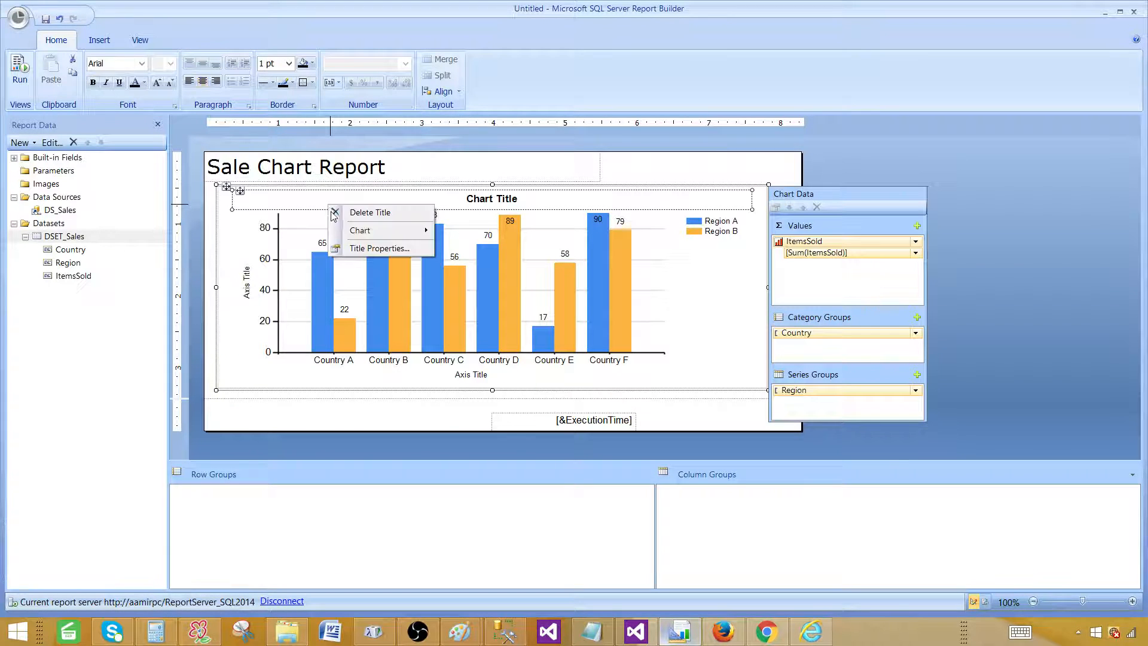
mouse_move(359, 231)
left_click(248, 250)
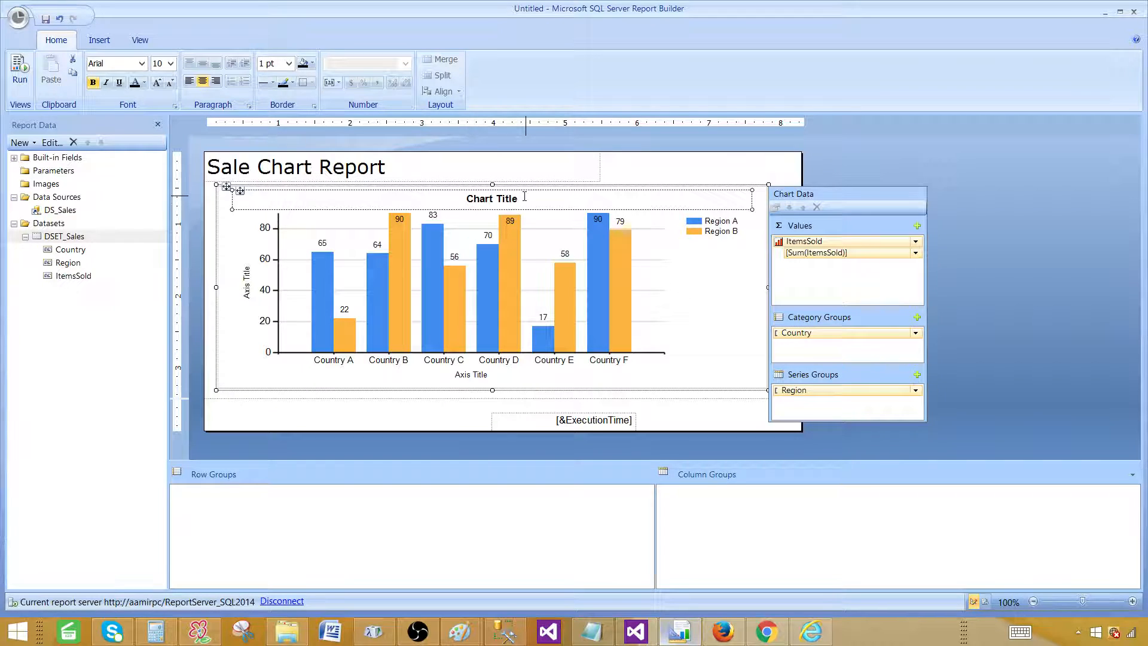
Step: Change the chart's title to "My Sale Chart"
double_click(472, 201)
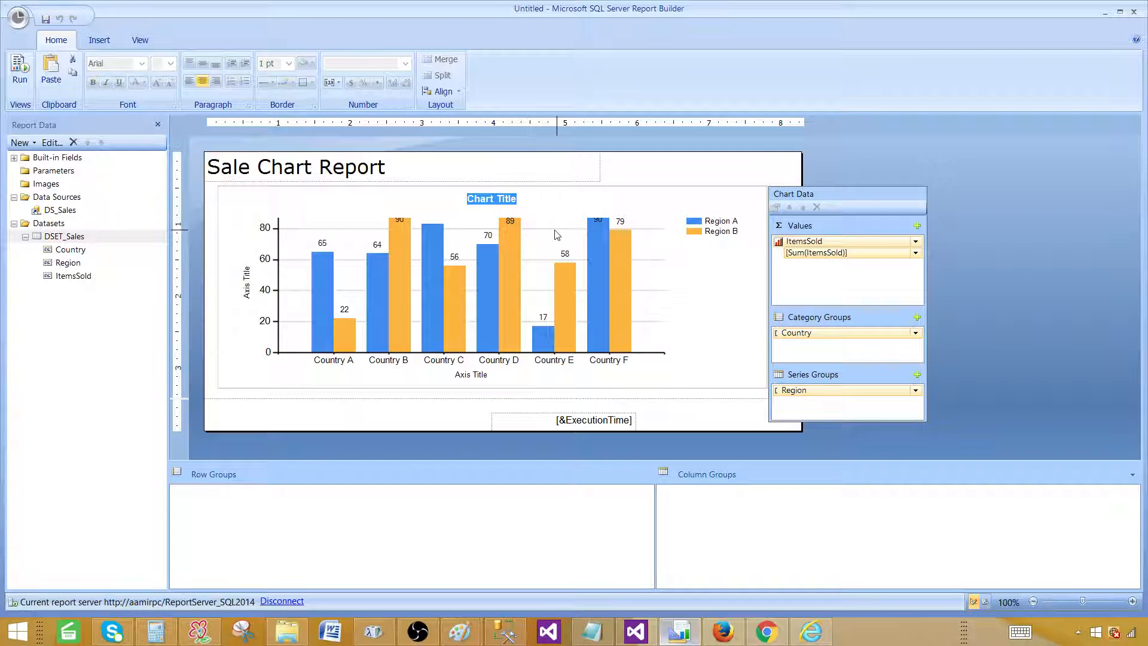
type("My Sale")
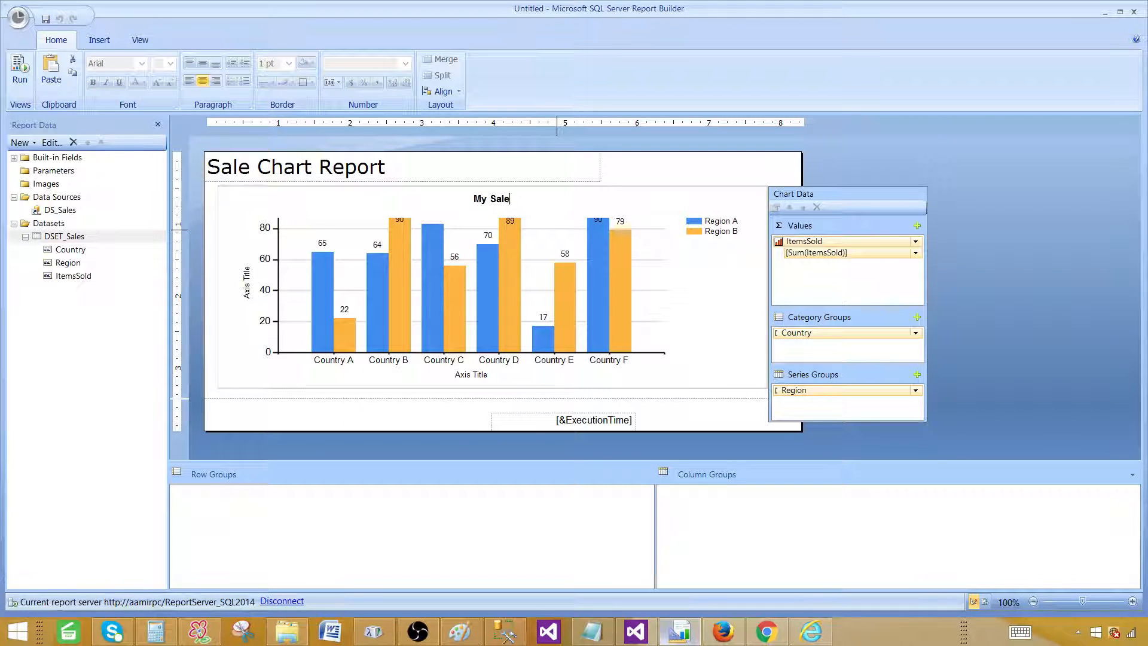
type(" Chart")
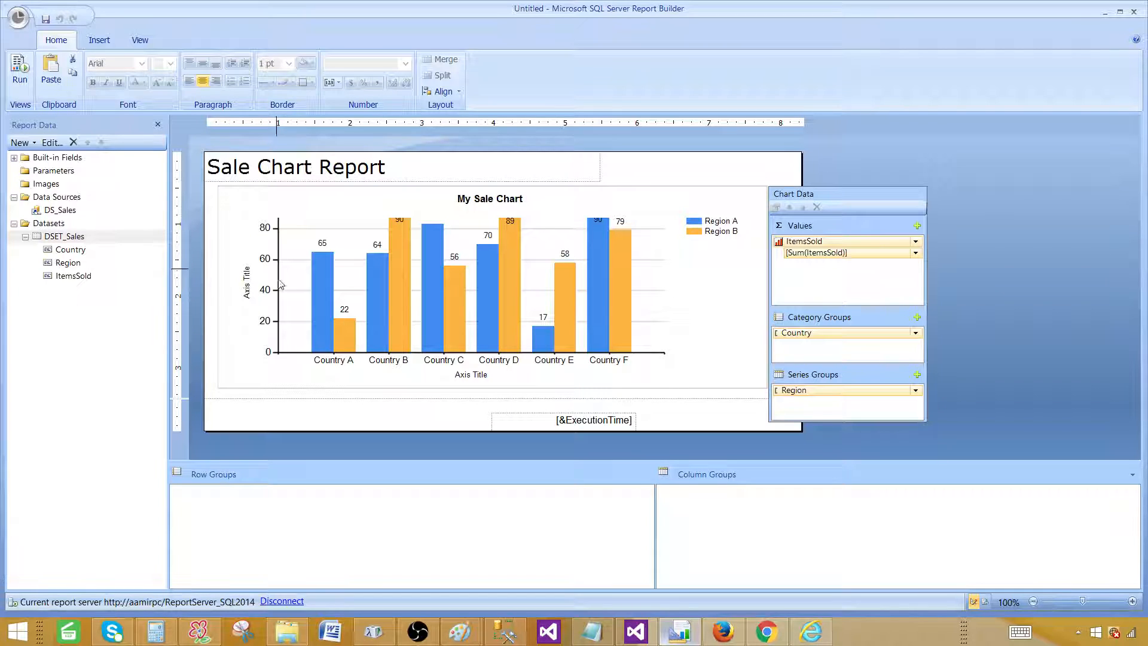
Step: Change the chart's vertical axis title to "Total Items Sold"
left_click(248, 288)
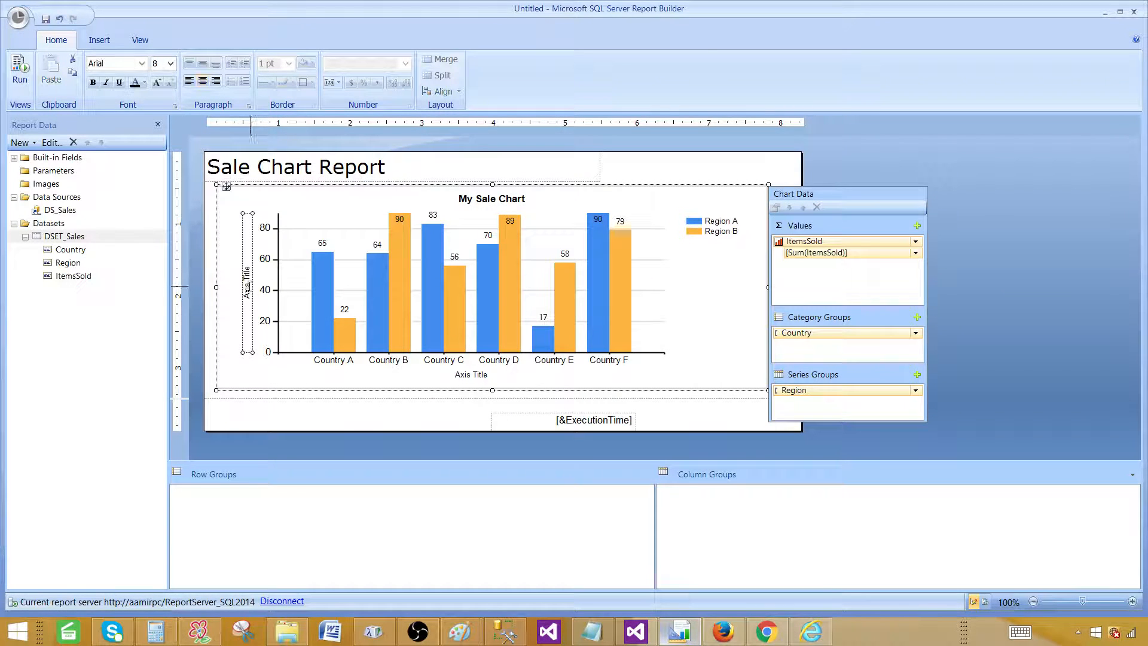
left_click(247, 293)
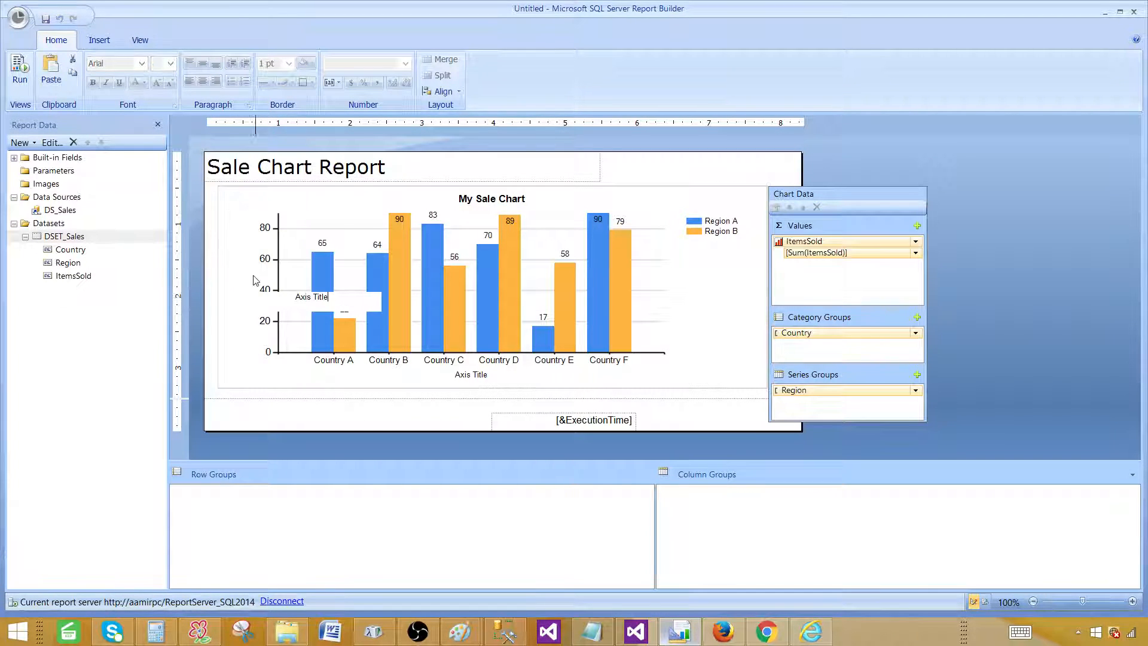
left_click_drag(343, 297, 275, 298)
key("Delete")
type("Total Items Sold")
left_click(275, 302)
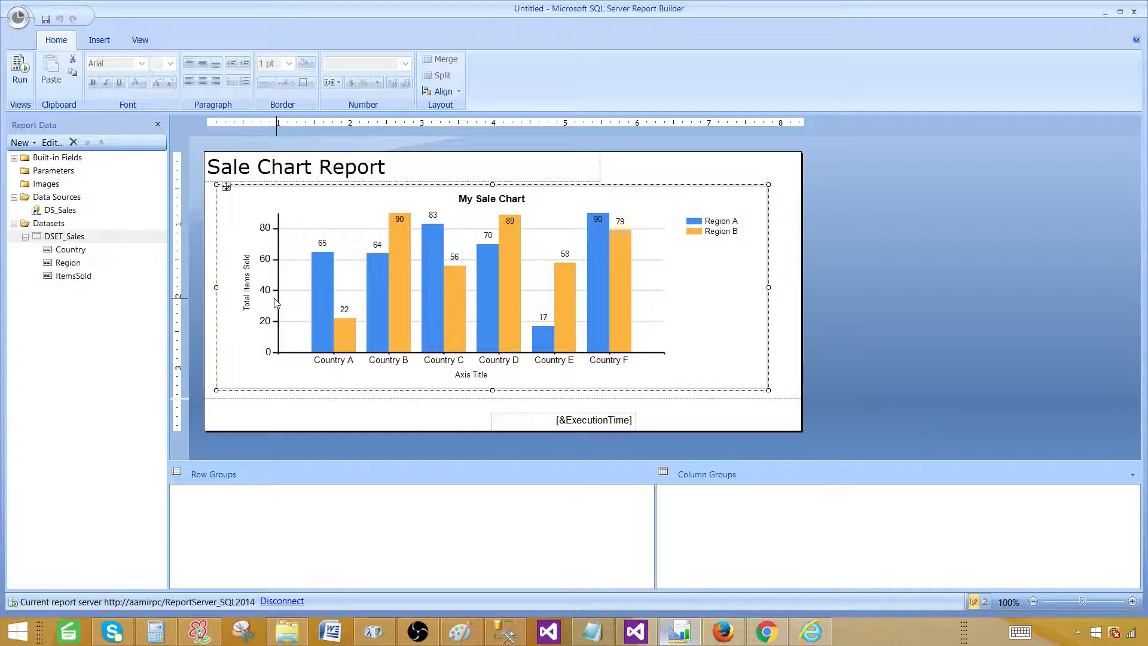
Step: Change the chart's horizontal axis title to "Country Name"
left_click(464, 376)
left_click(484, 377)
key("ctrl+a")
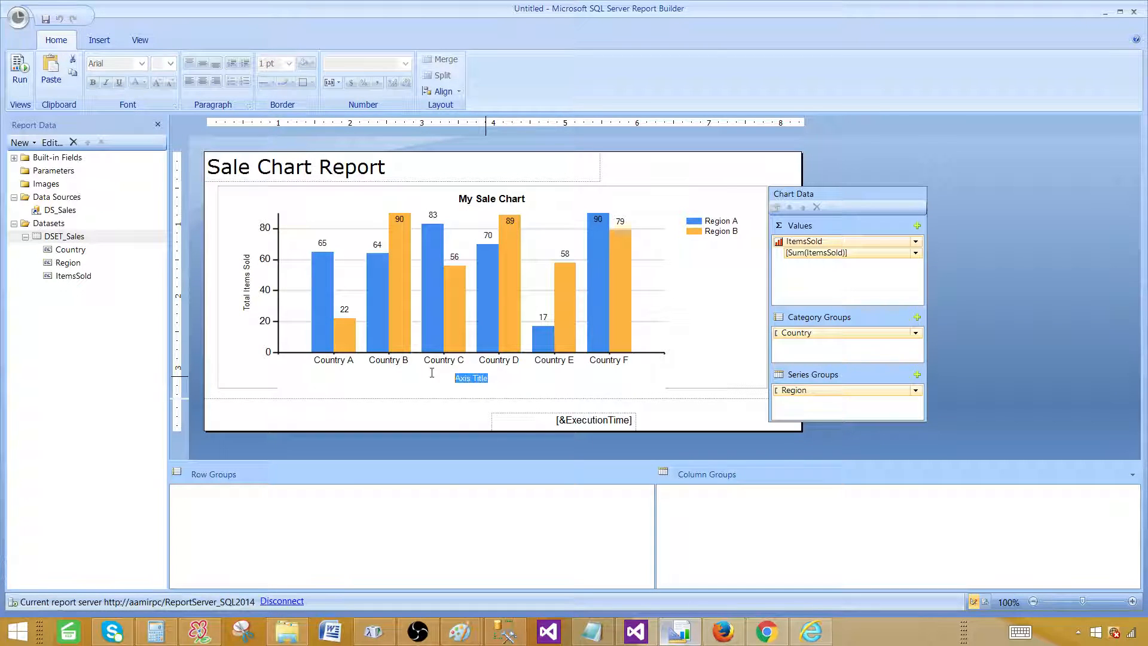
type("Country Name")
key("Escape")
left_click(597, 309)
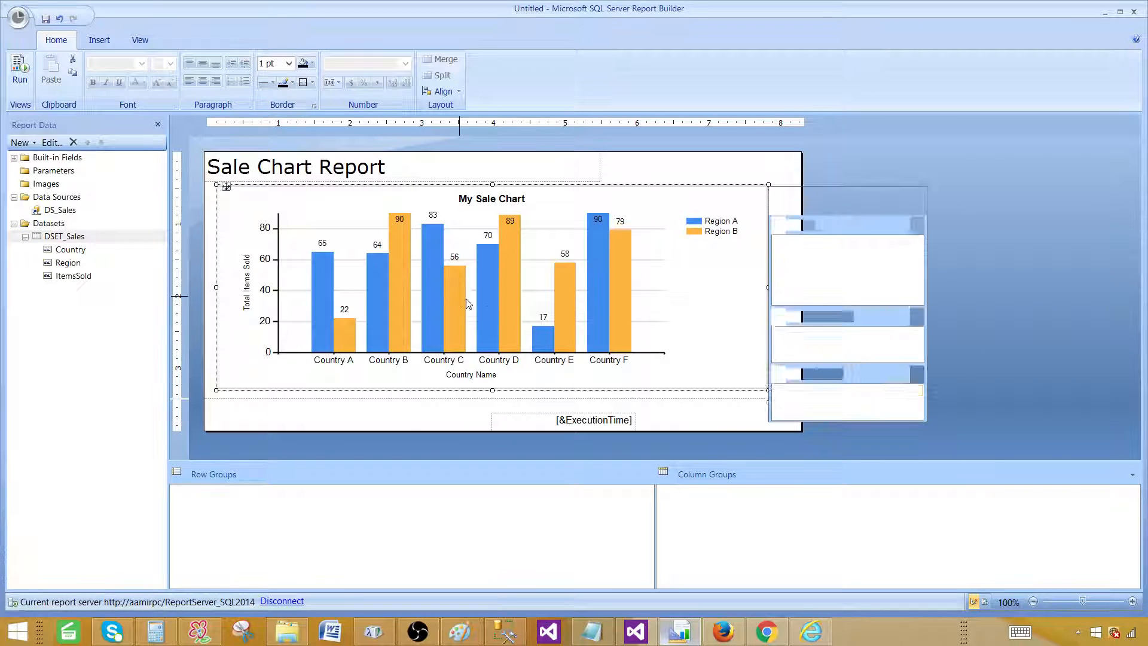
Step: Change the chart type to Stacked Column and preview the report before returning to the design
left_click(529, 286)
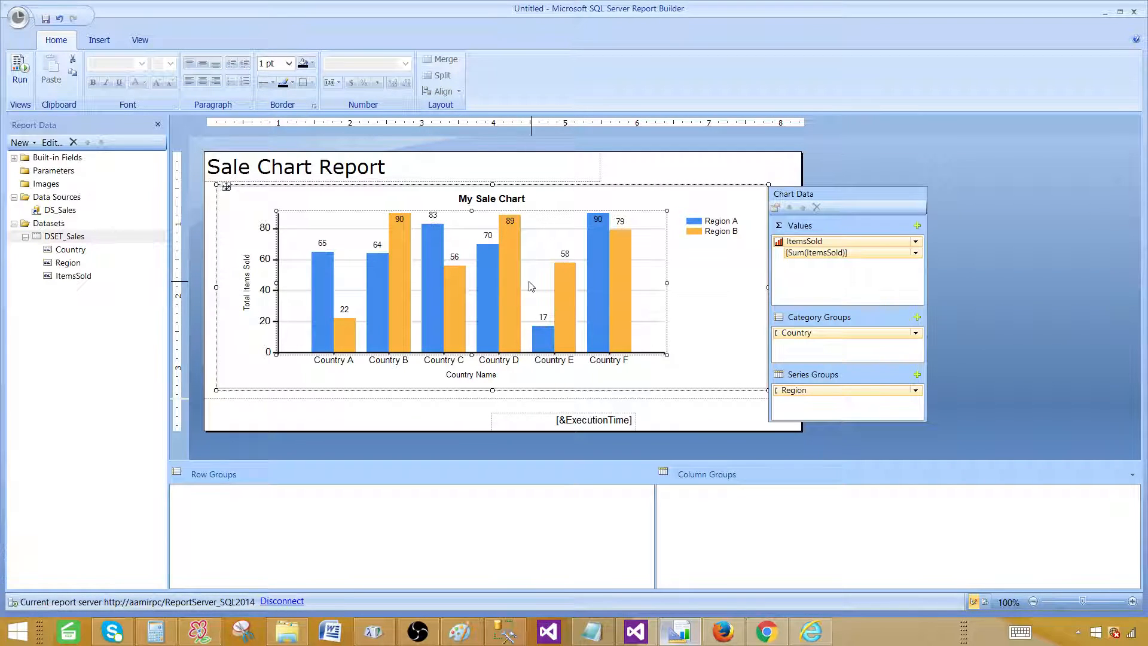
right_click(536, 249)
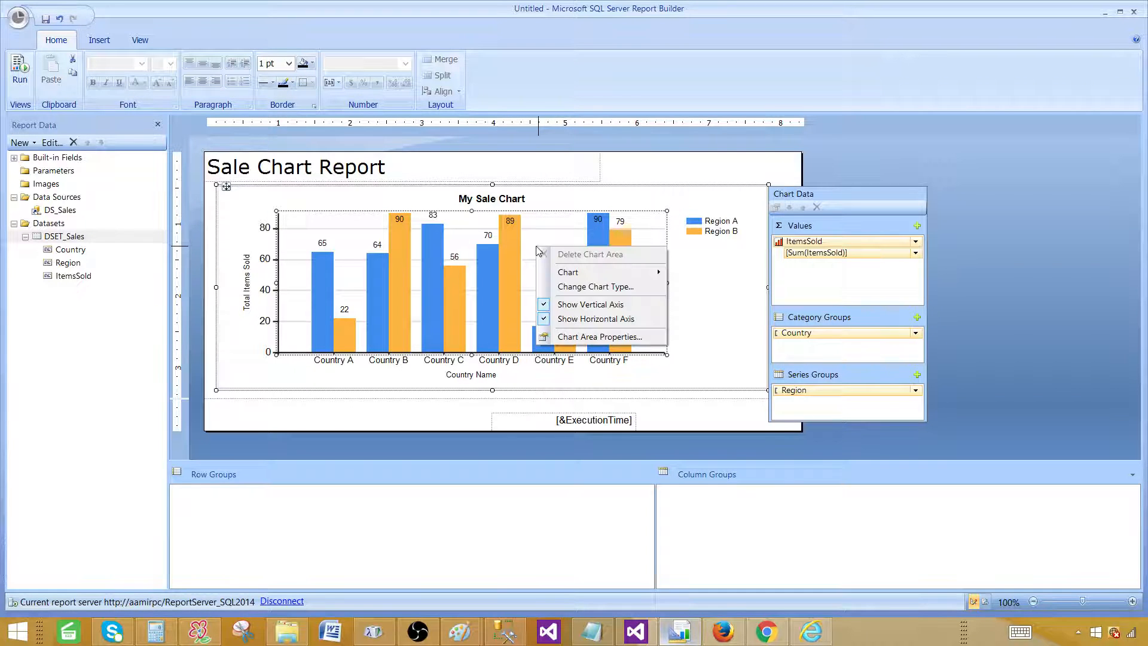
left_click(584, 288)
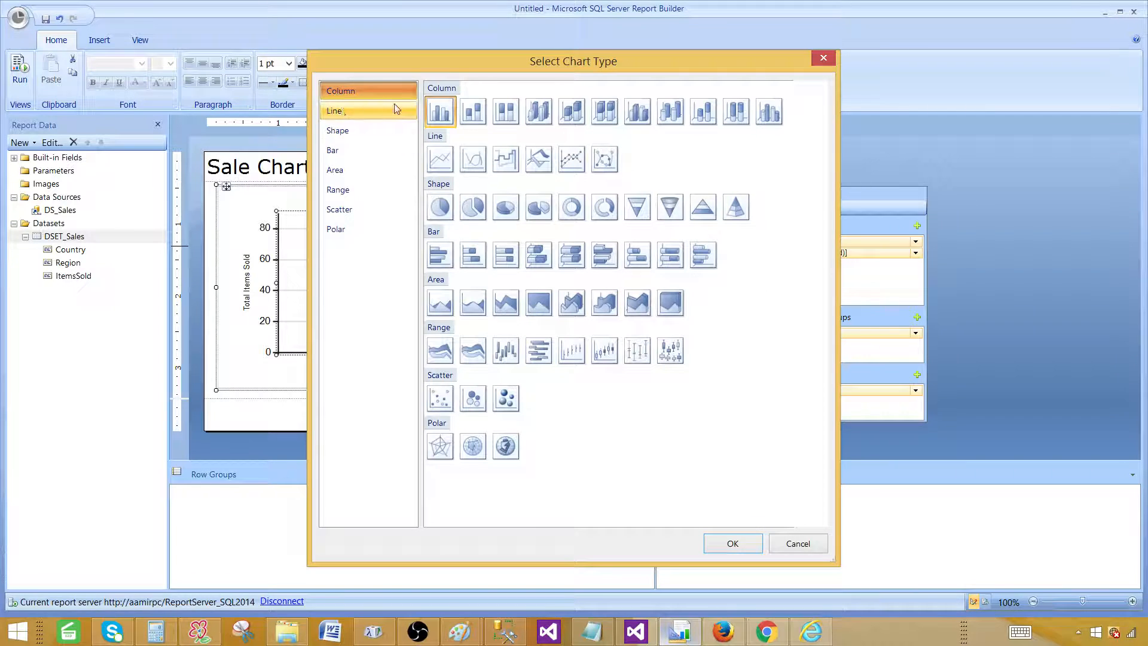
left_click(472, 112)
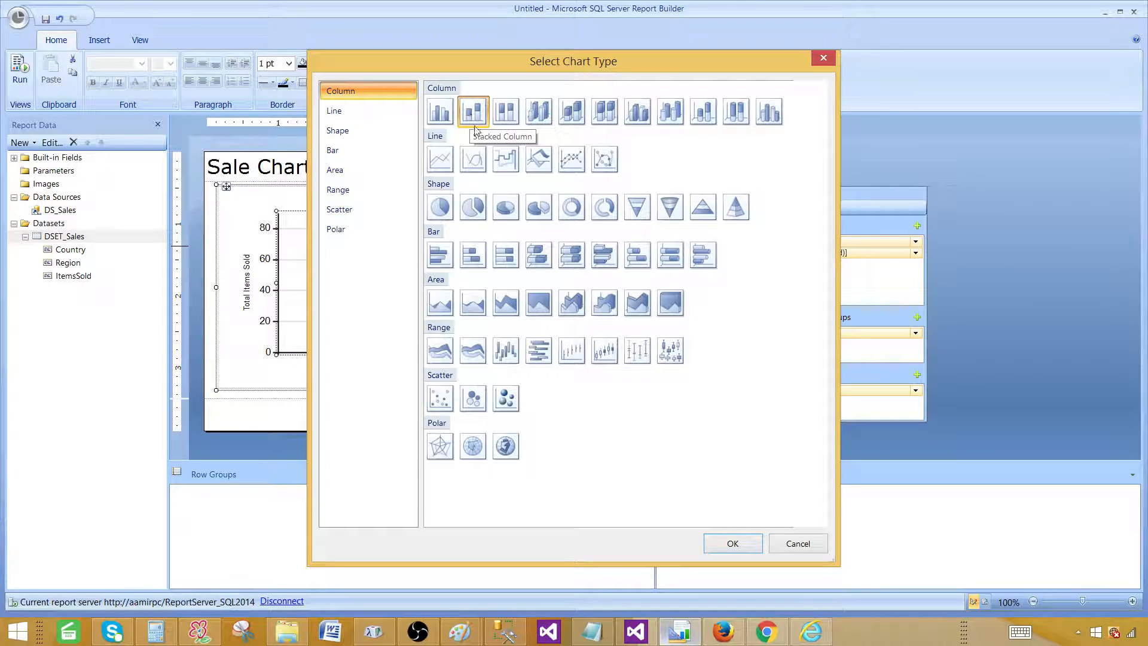
left_click(732, 542)
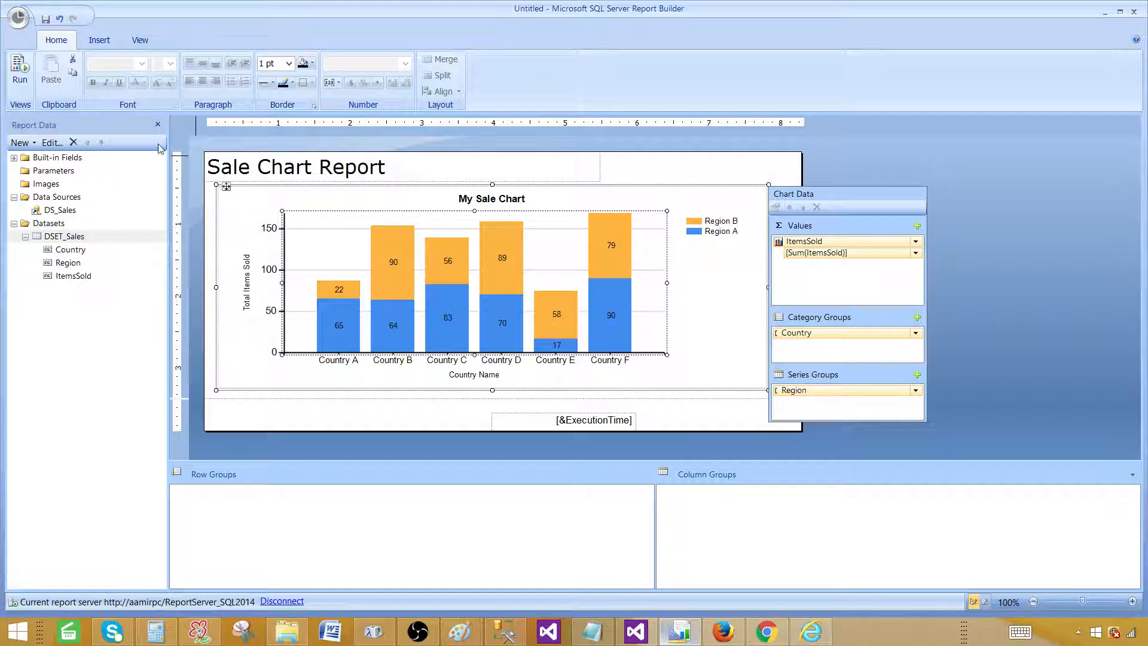
left_click(25, 75)
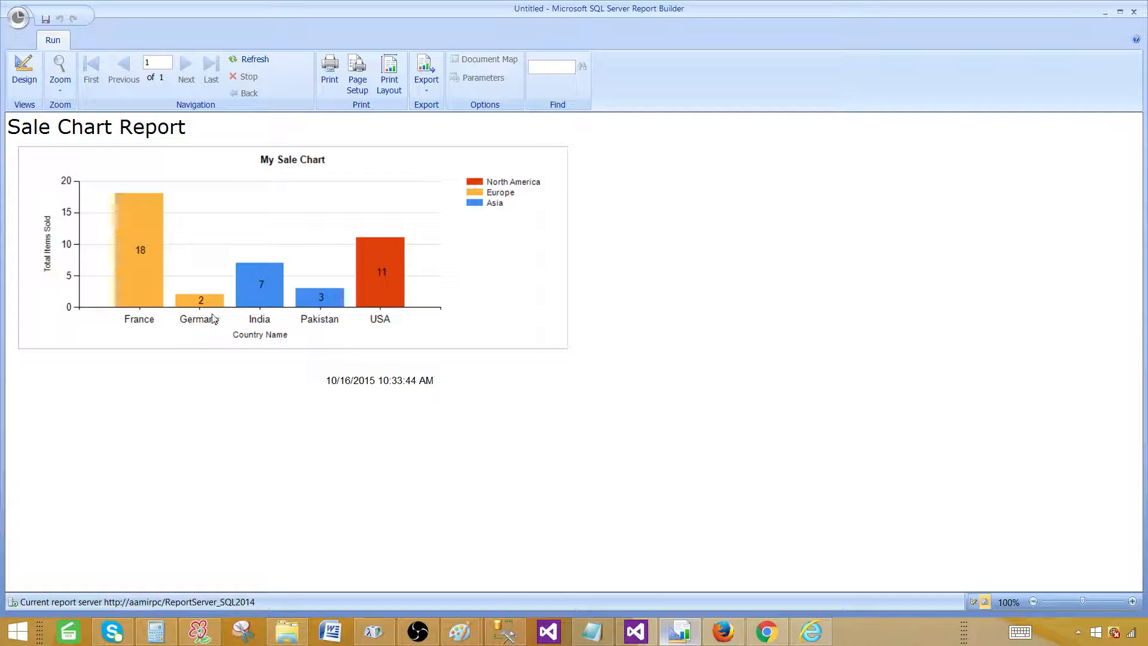
left_click(24, 70)
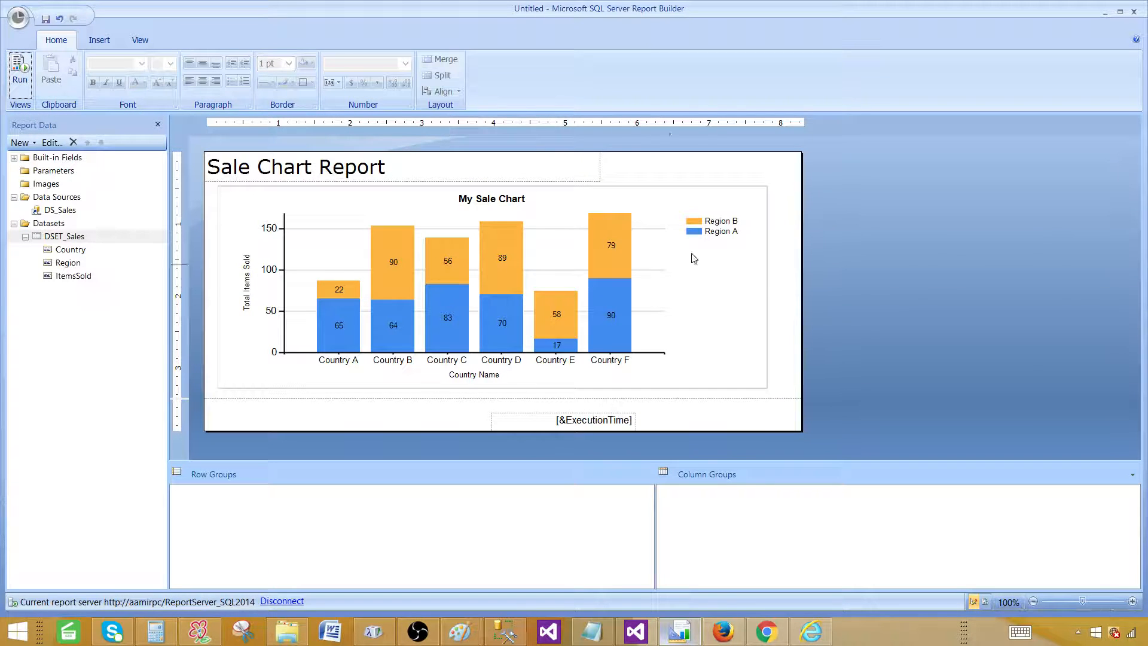
Step: Set the chart's category group to Region and its series group to Country, and preview the report before returning to the design
left_click(723, 242)
left_click(724, 239)
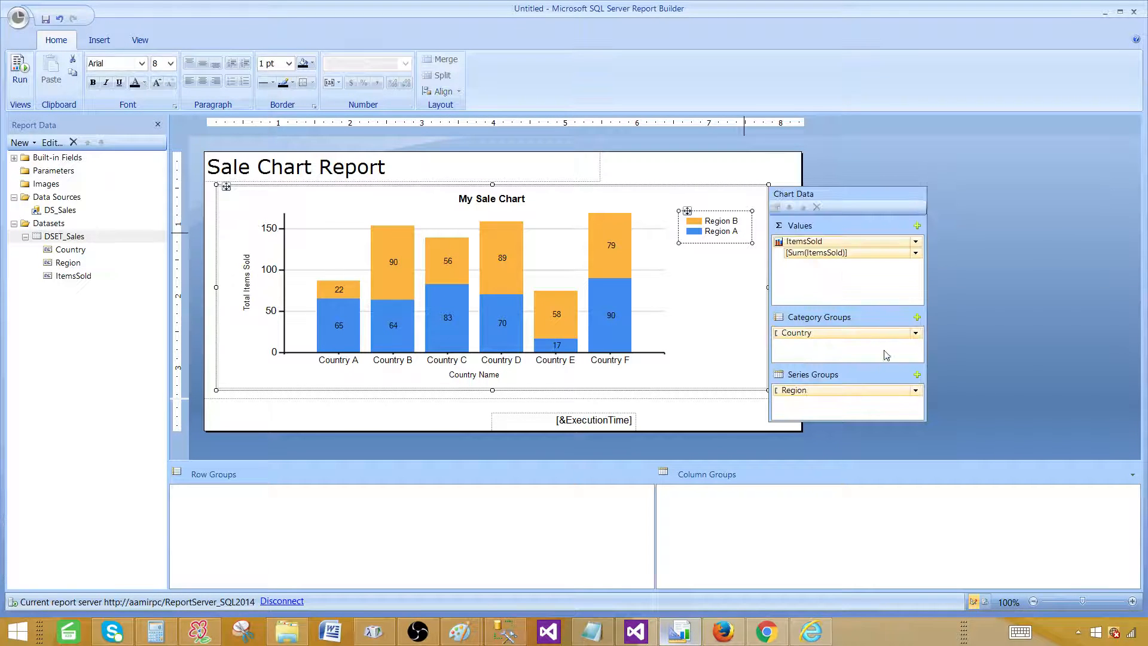
left_click(915, 334)
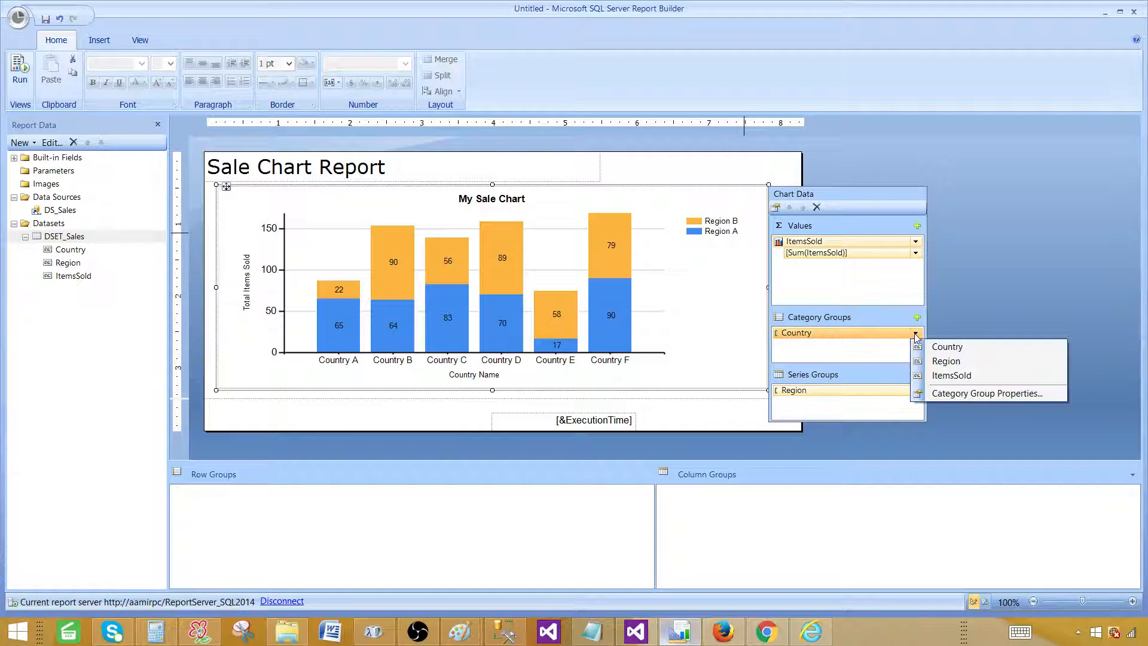
left_click(951, 361)
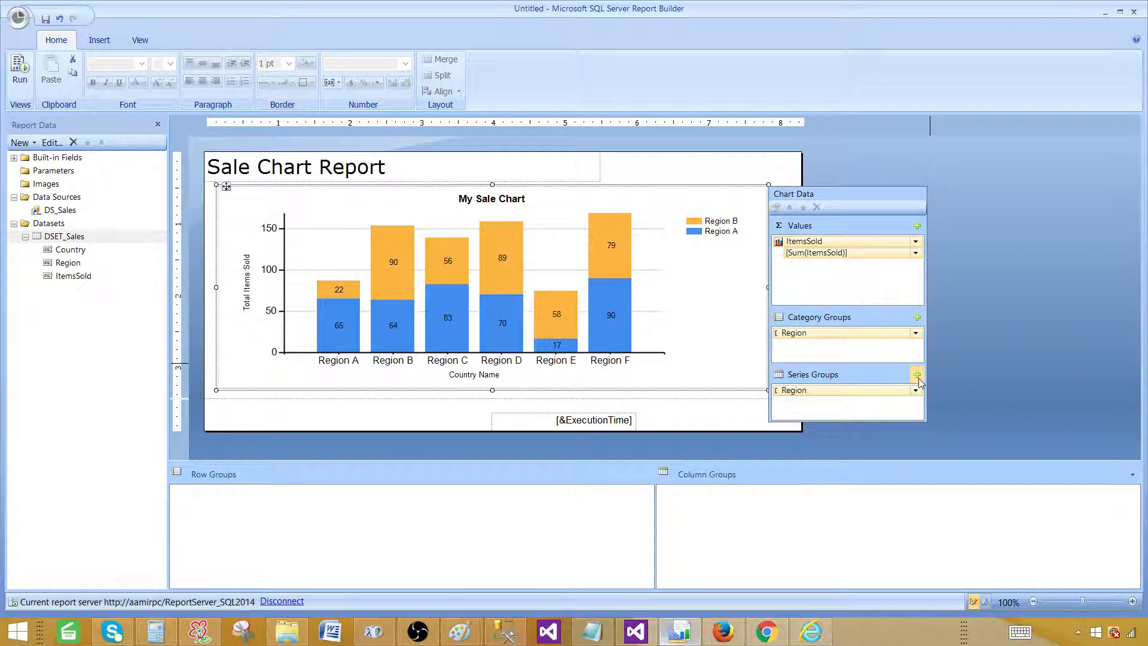
left_click(915, 392)
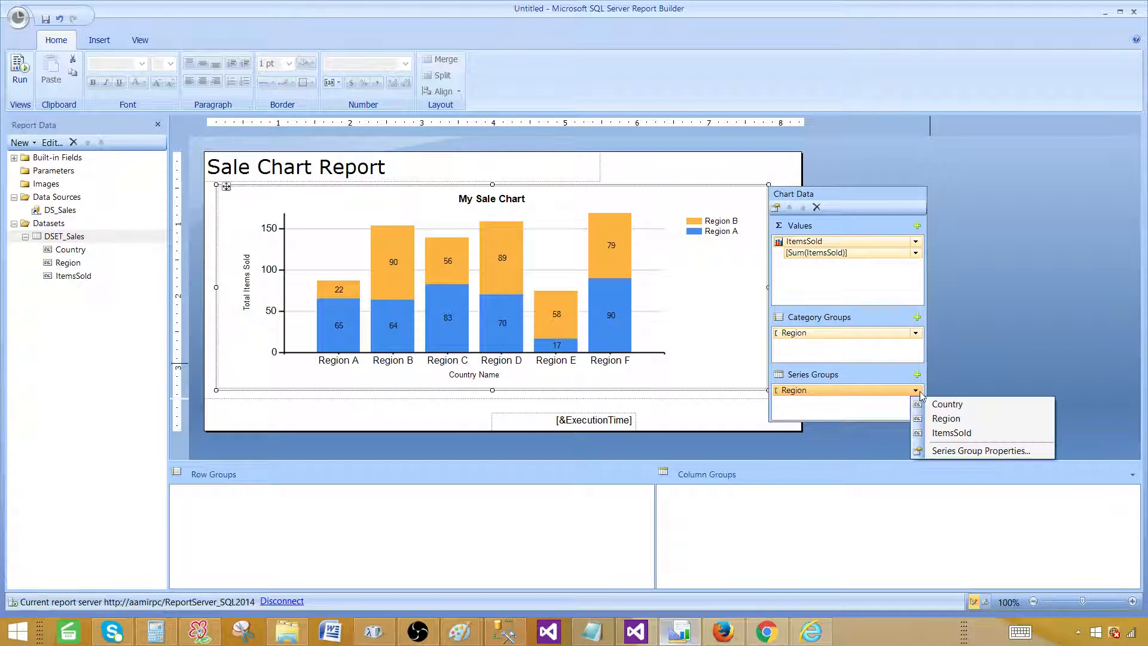
left_click(933, 404)
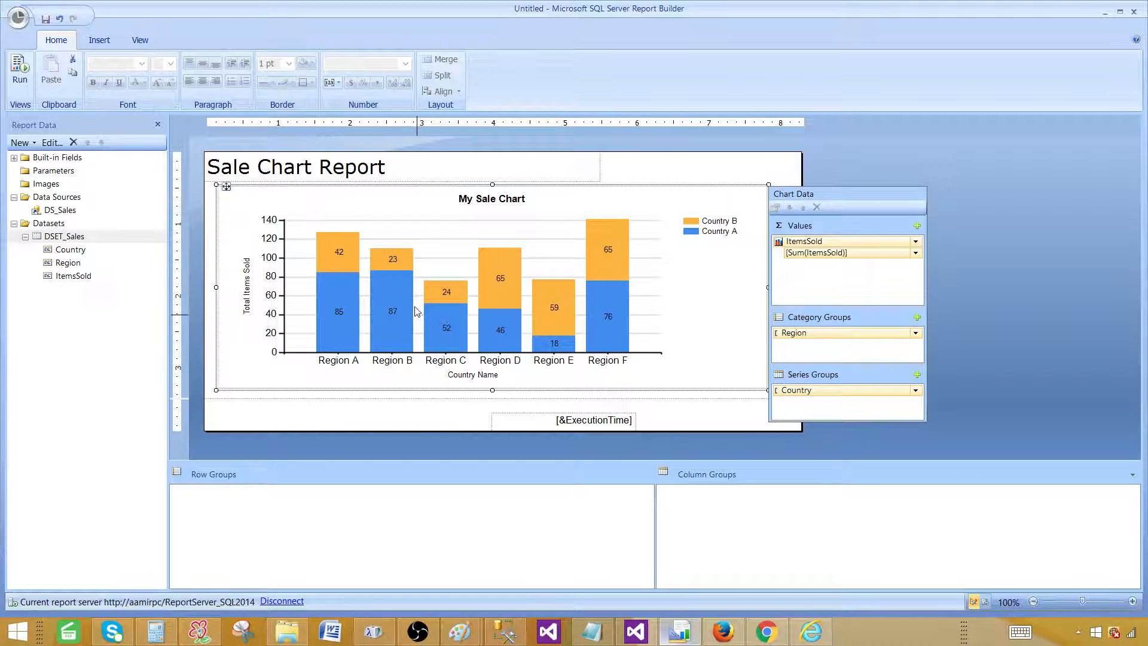
left_click(23, 73)
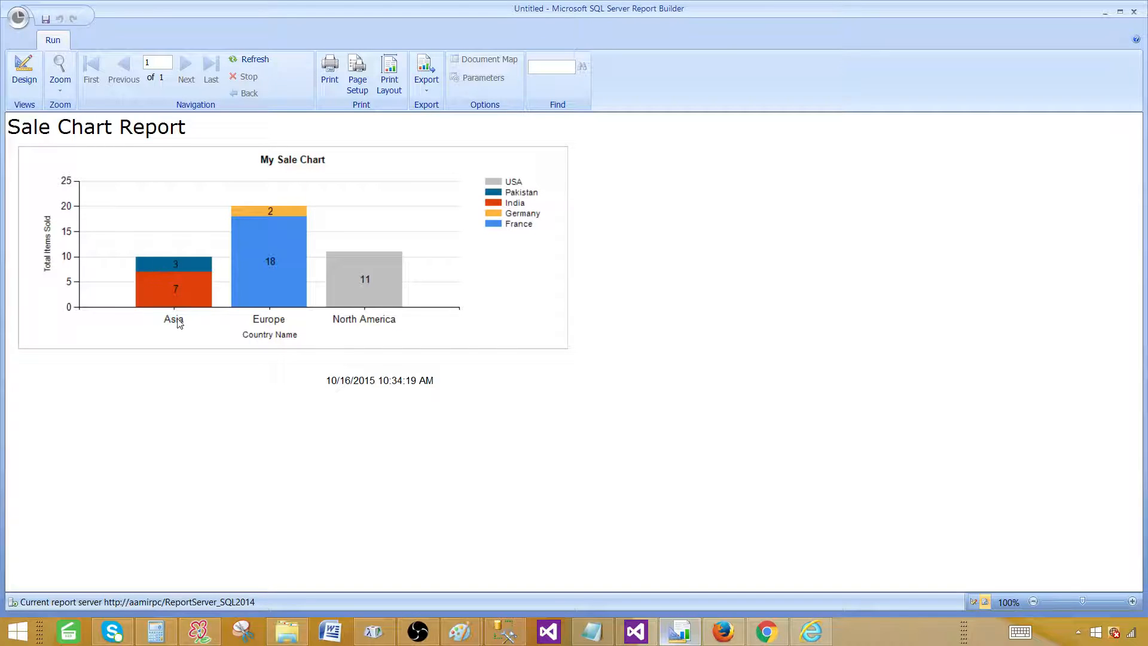
left_click(24, 71)
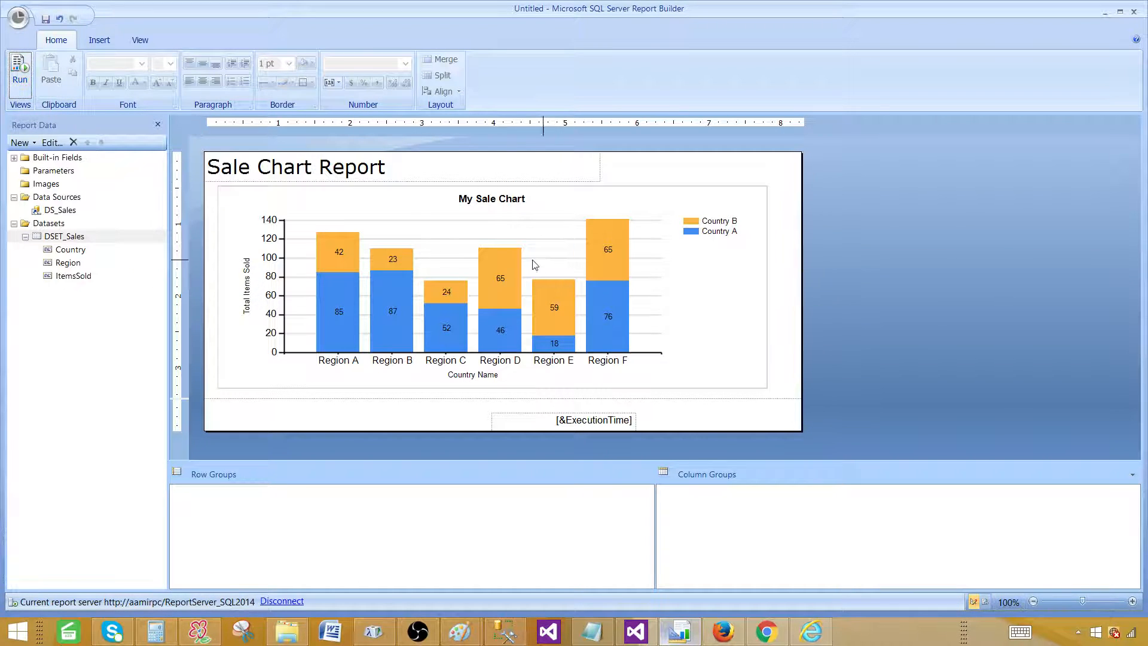
Step: Change the chart type to Stacked Bar and preview the report before returning to the design
right_click(507, 256)
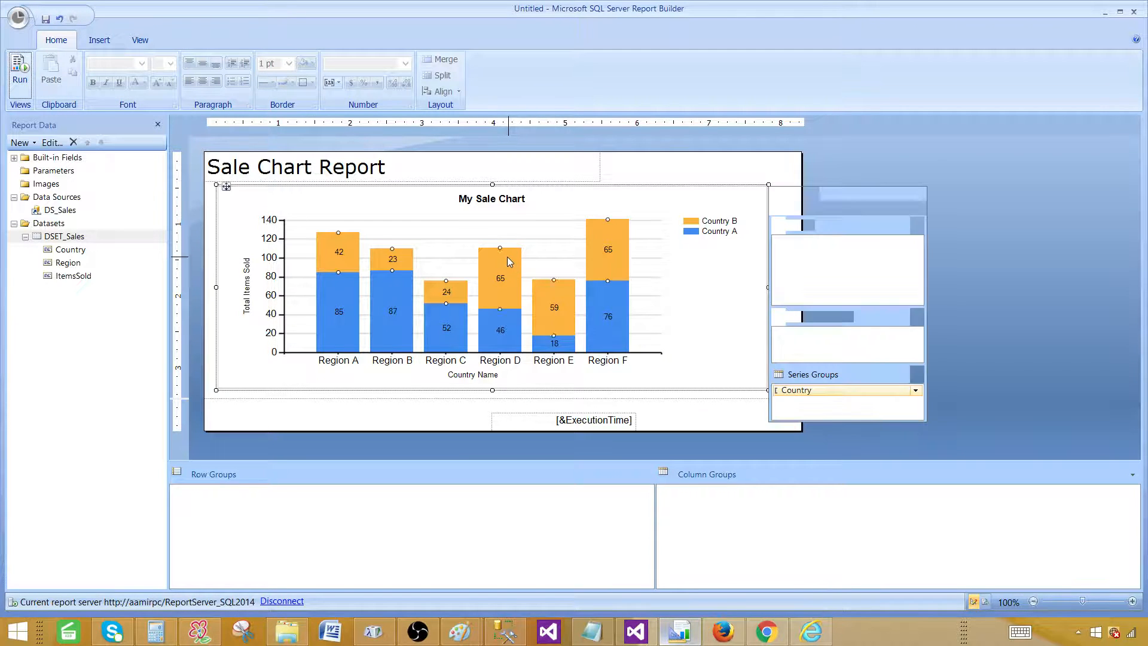
left_click(563, 297)
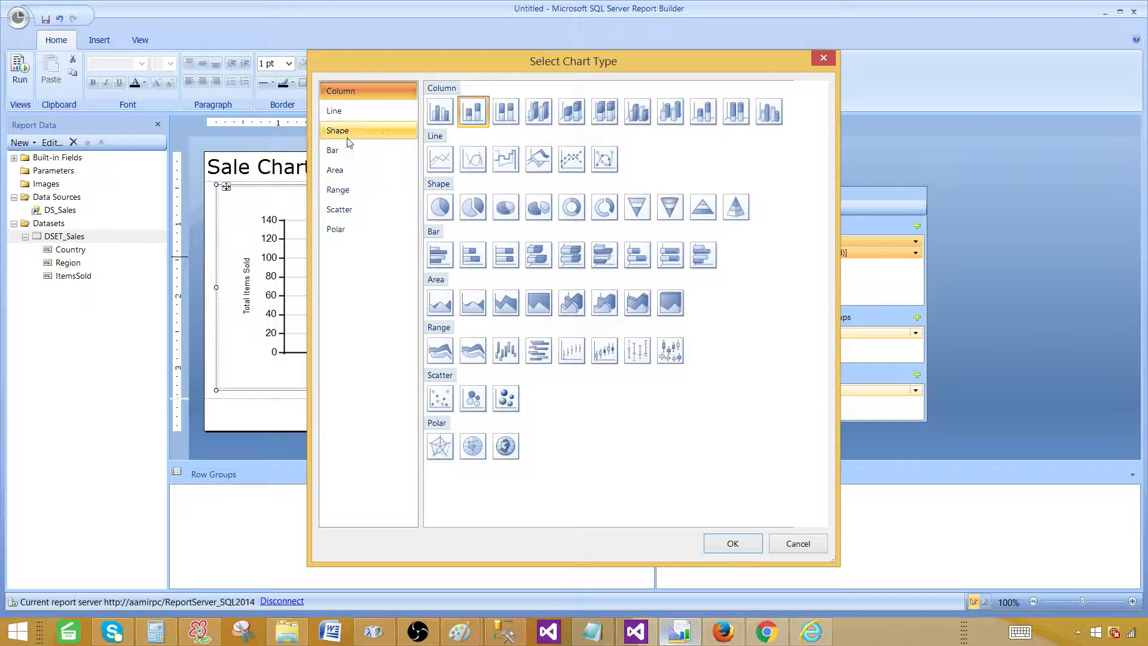
left_click(346, 150)
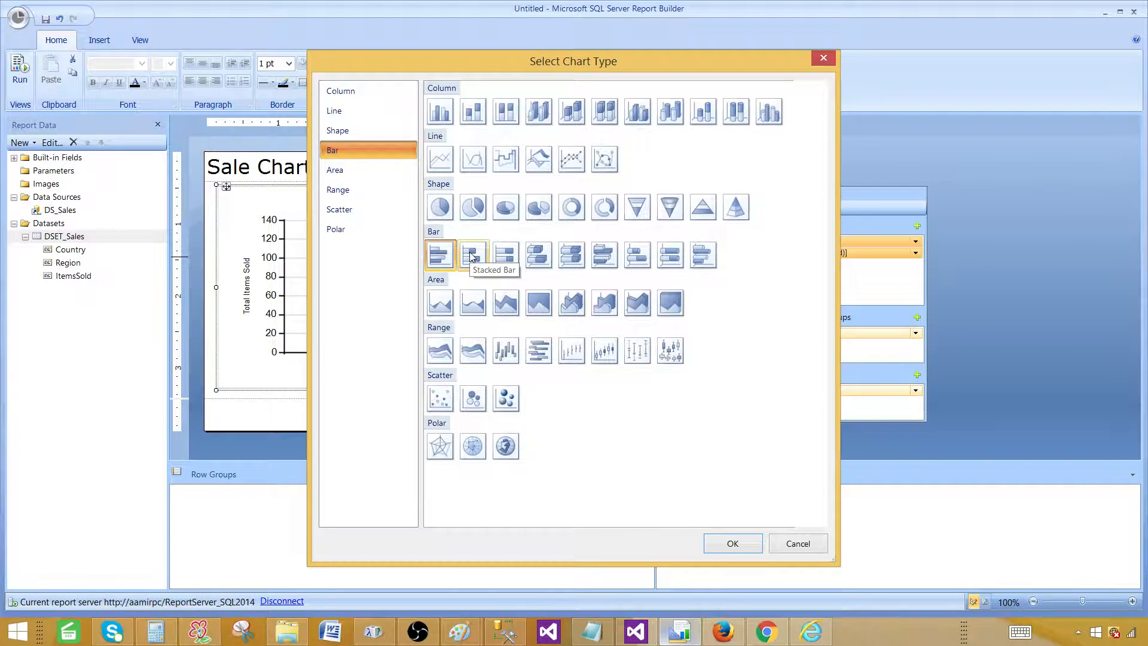
left_click(472, 255)
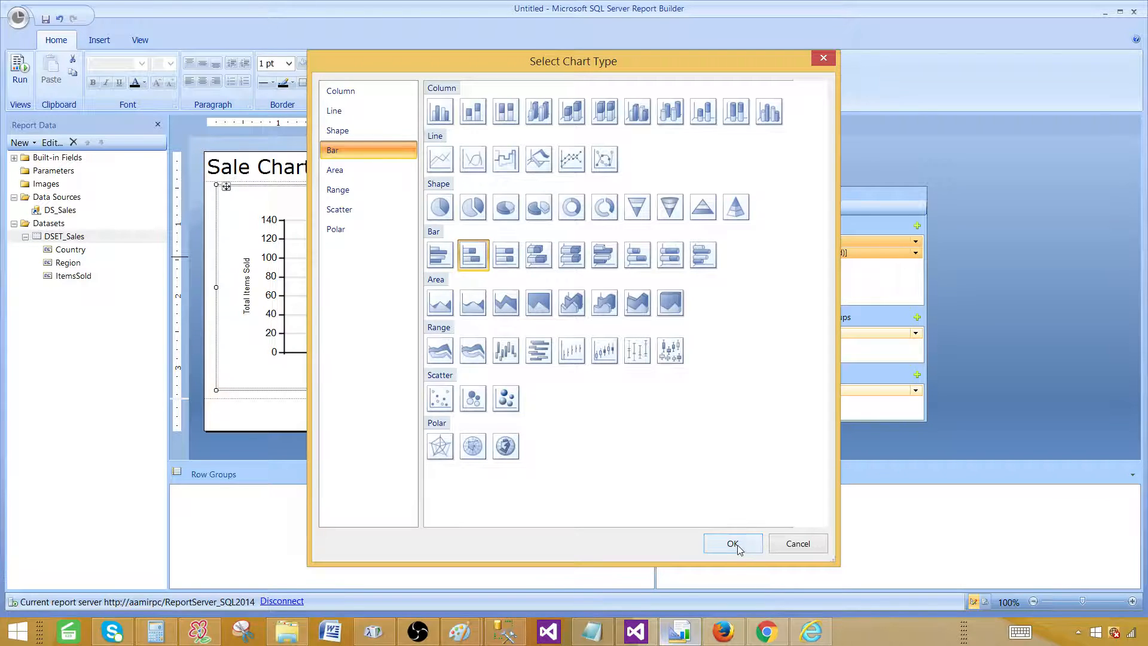
left_click(734, 544)
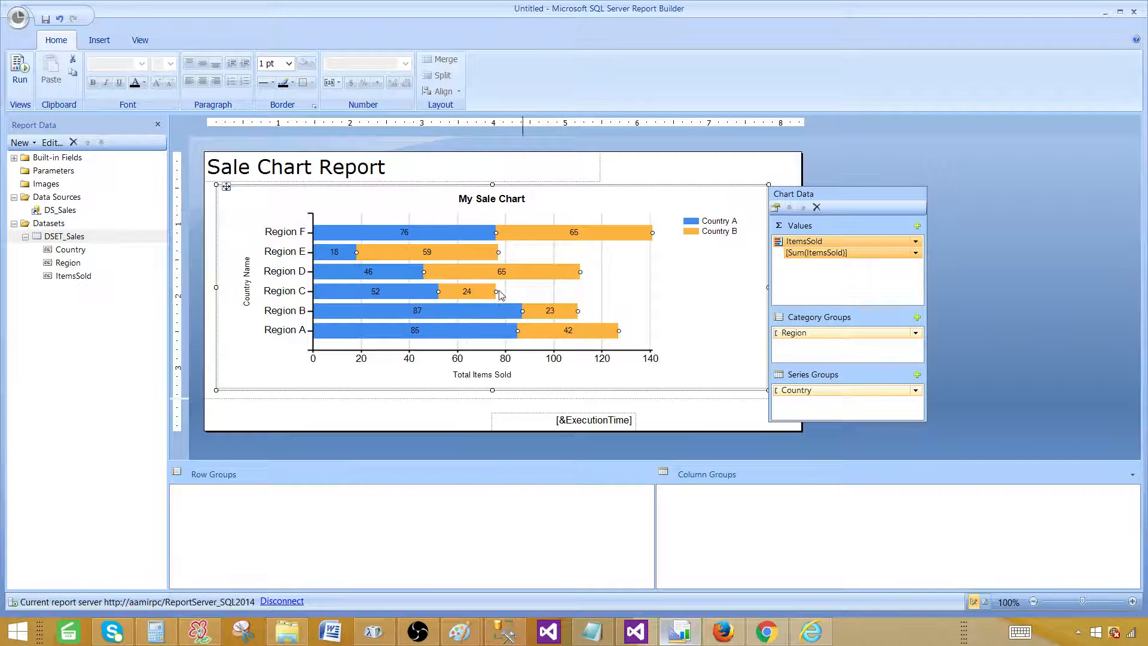
left_click(20, 71)
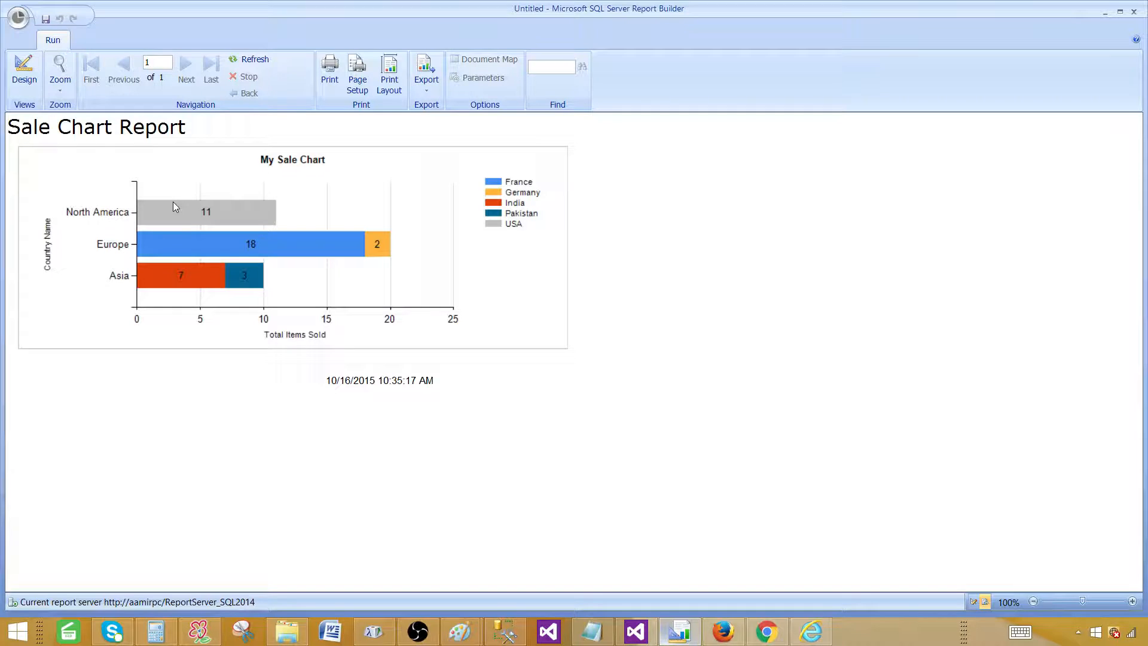
left_click(22, 72)
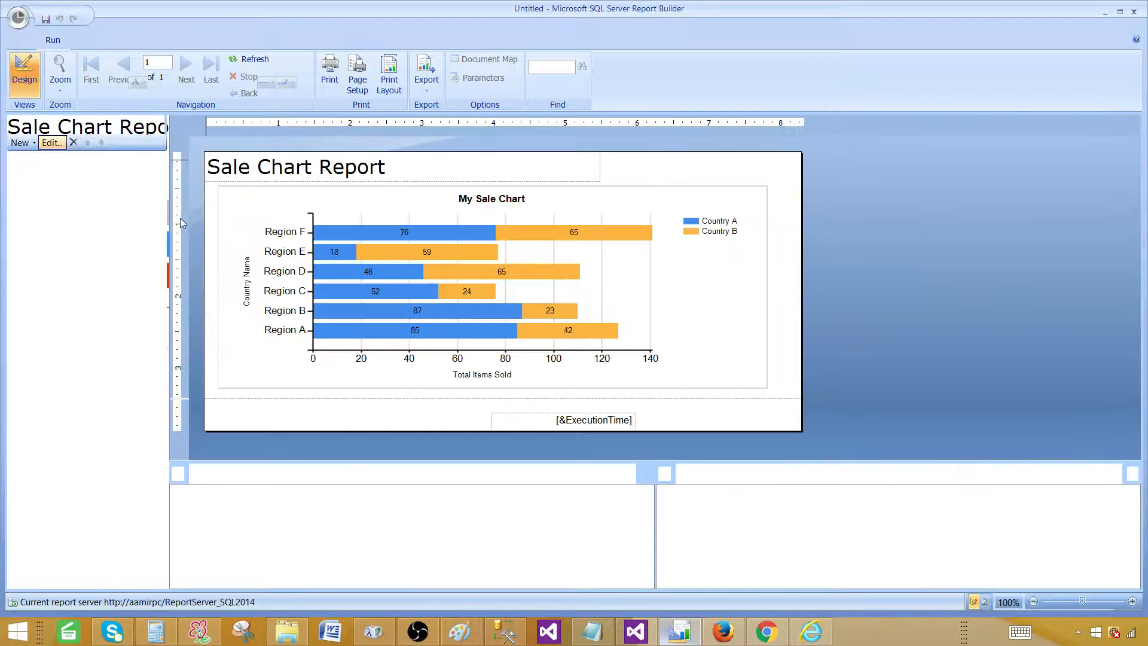
Step: Change the chart type to the plain, unstacked Bar
right_click(443, 266)
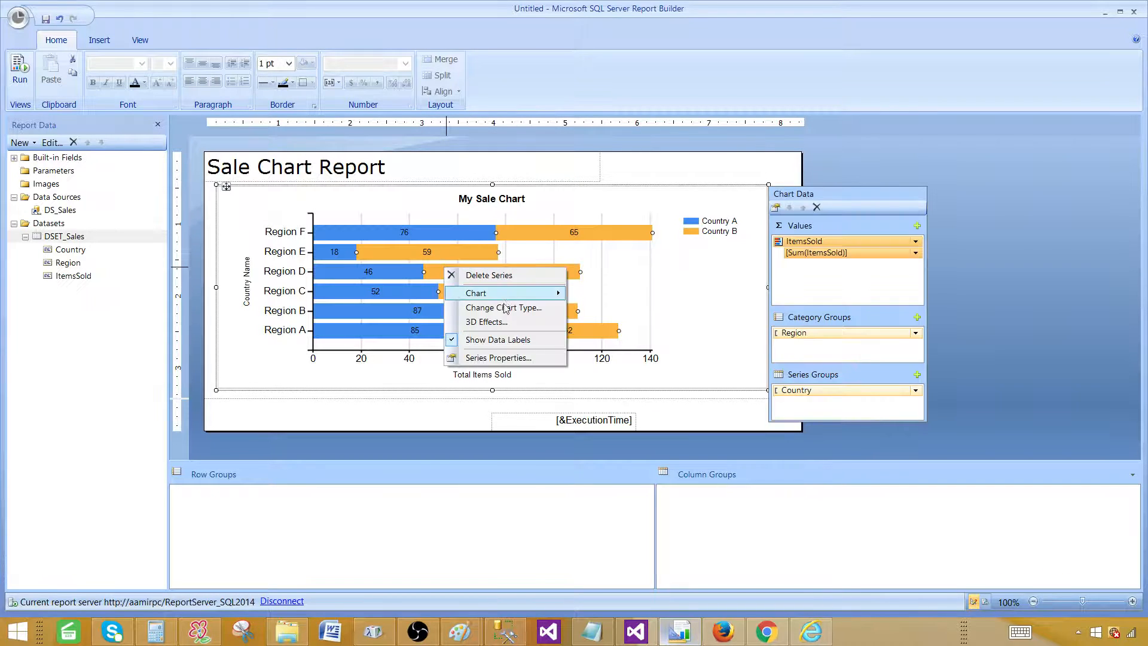
left_click(503, 309)
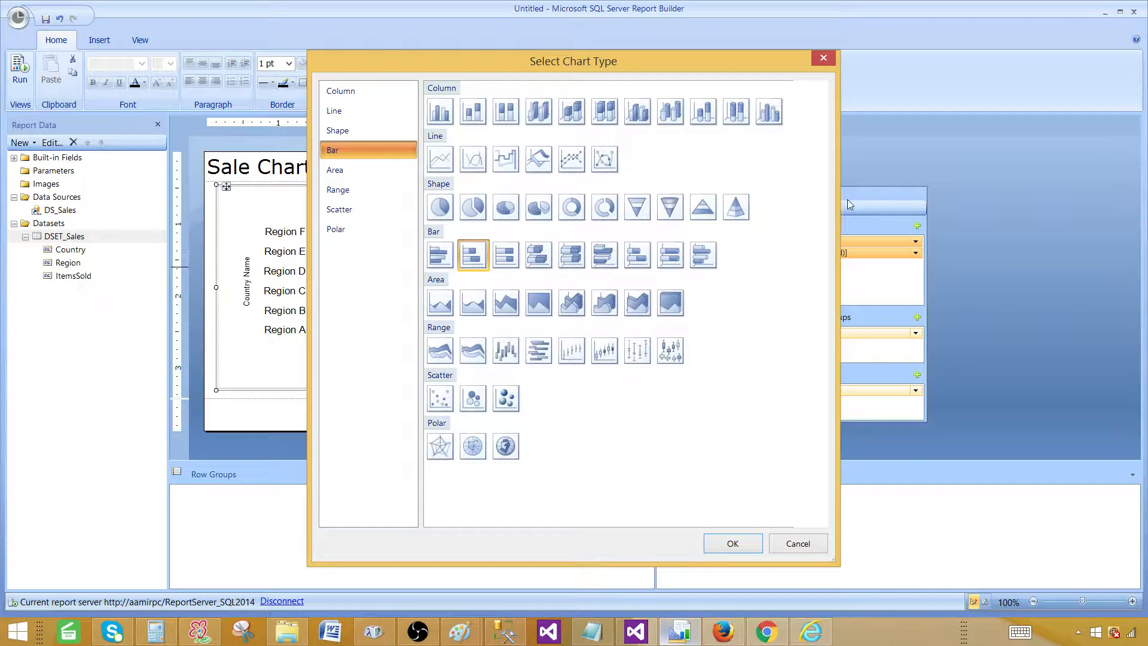
left_click_drag(705, 59, 561, 62)
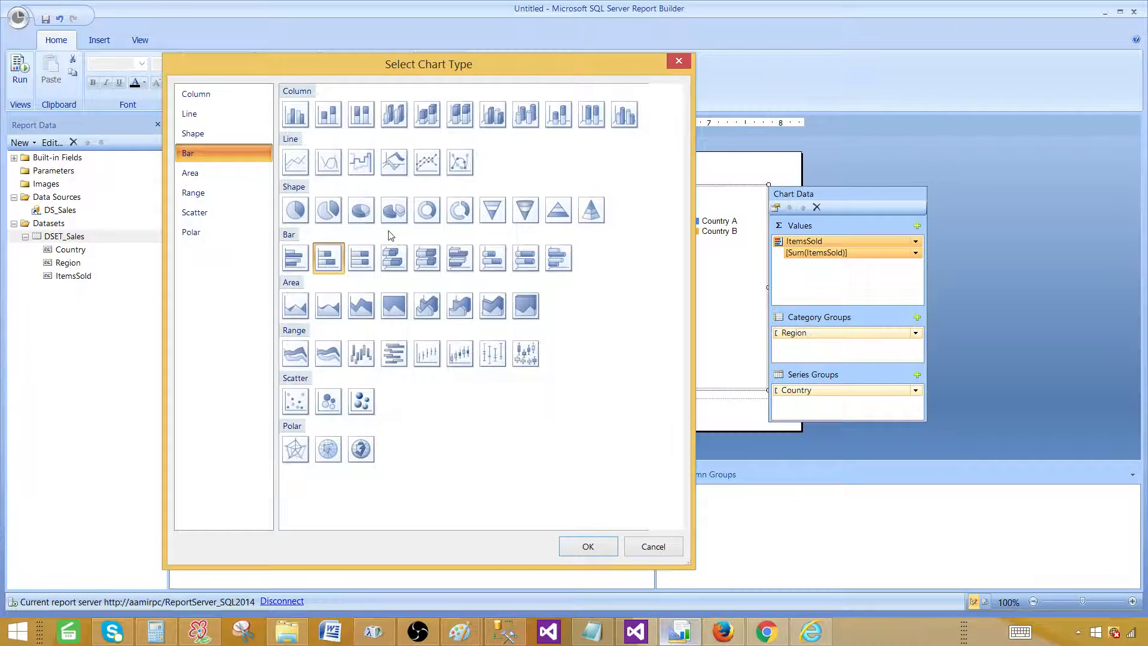
left_click(301, 260)
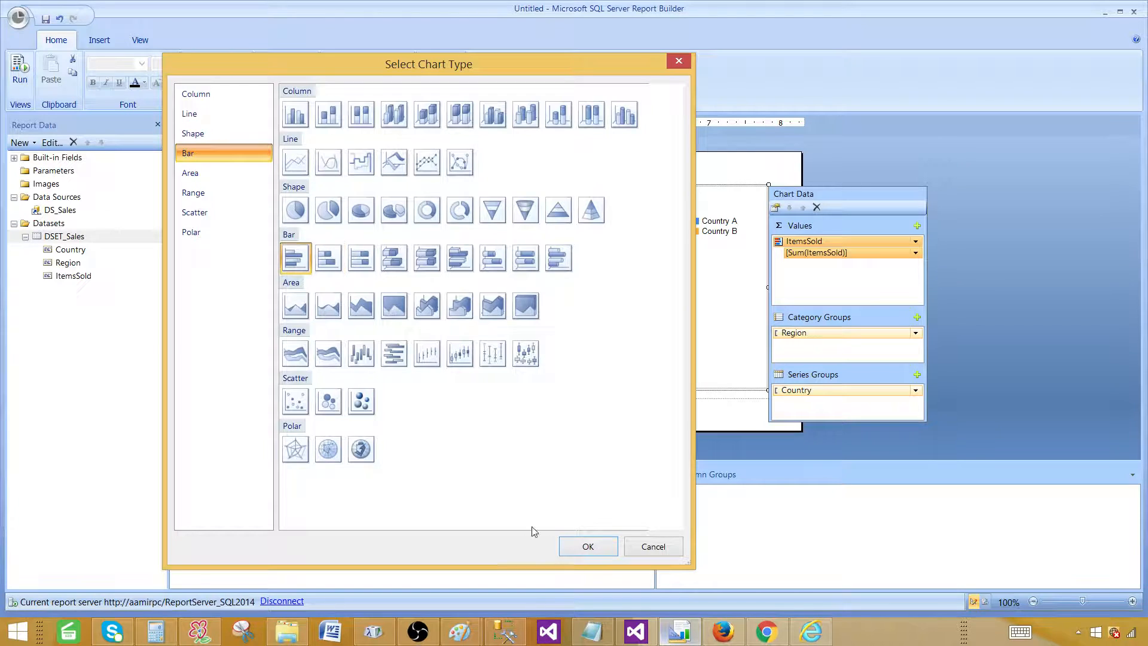
left_click(586, 546)
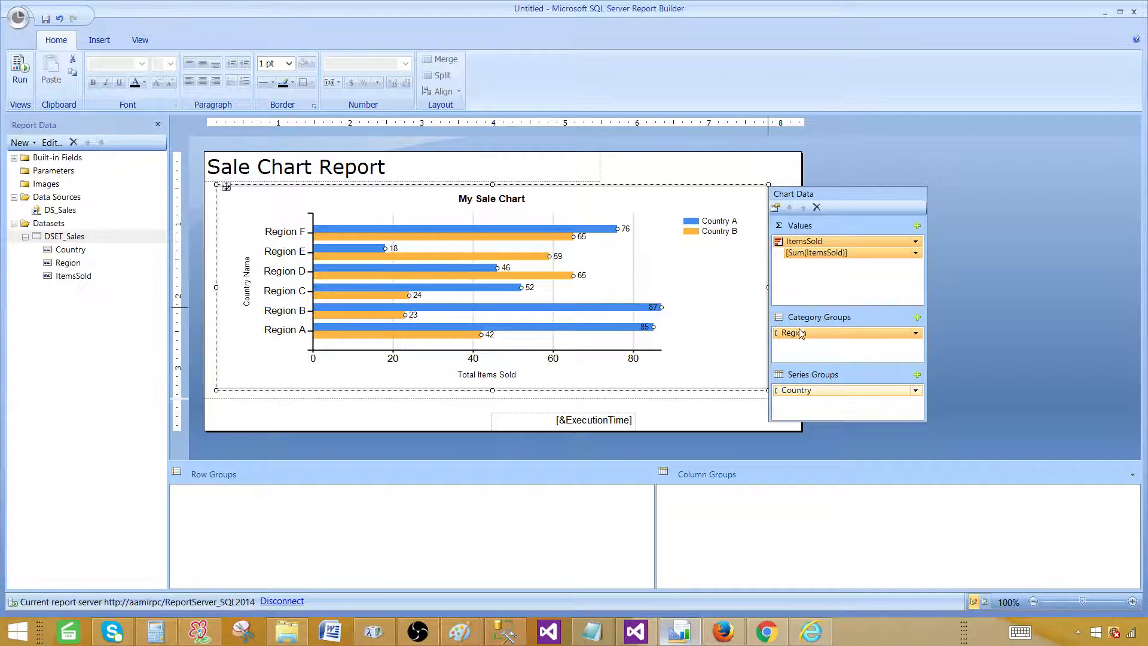
Step: Set the chart's category group to Country and its series group to Region
left_click(917, 333)
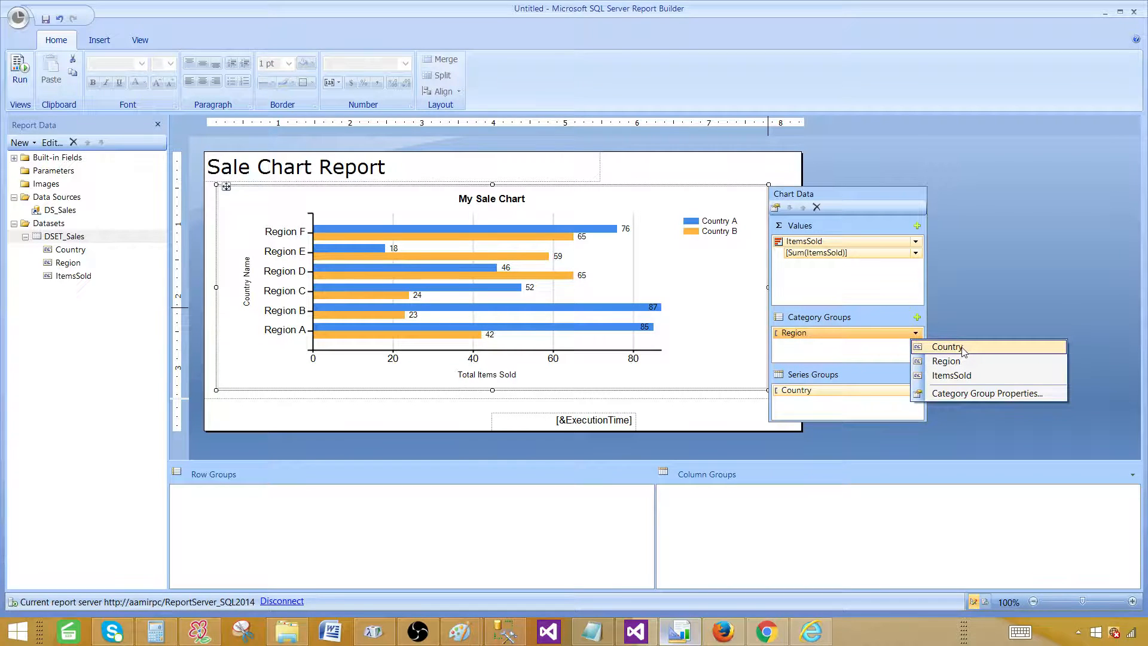
left_click(962, 347)
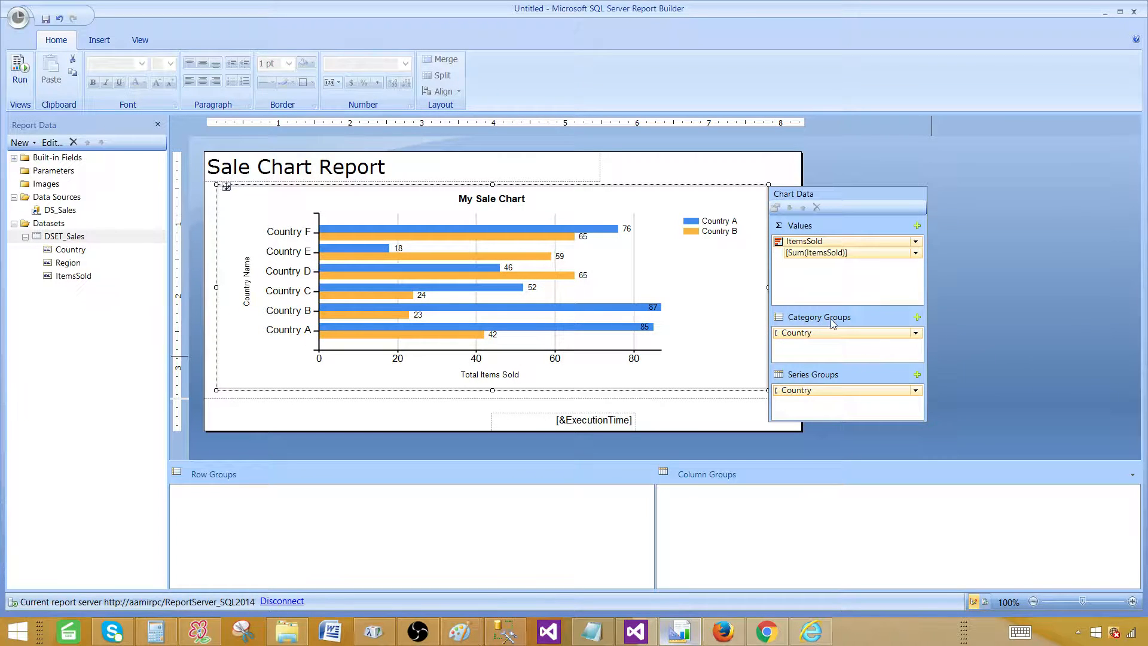
left_click(915, 390)
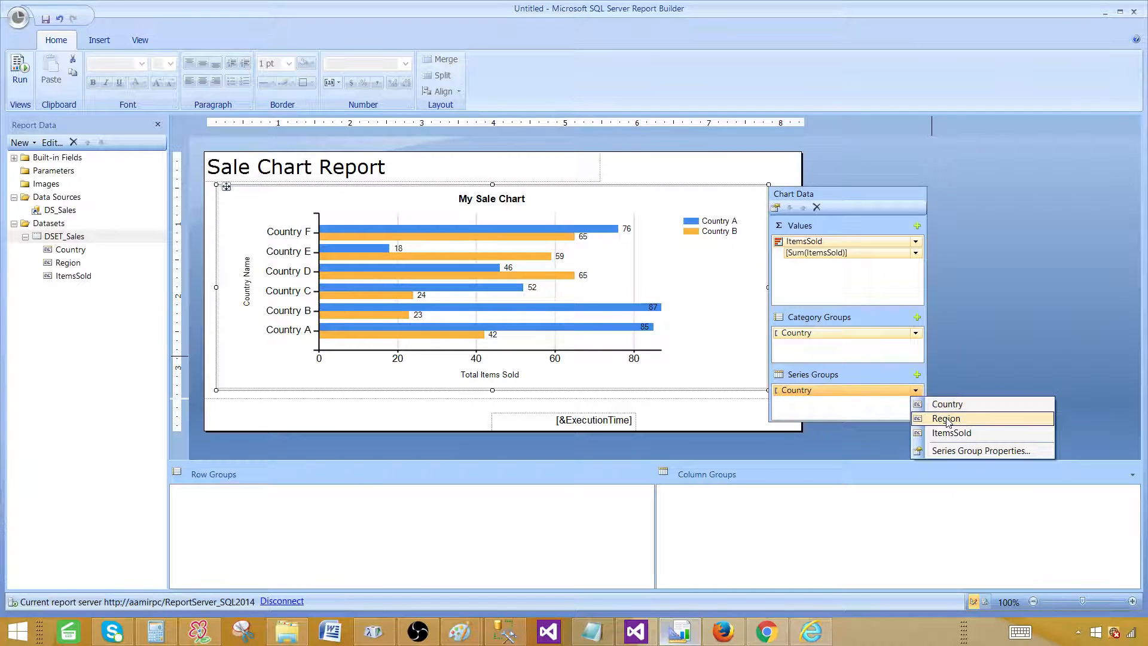
left_click(947, 419)
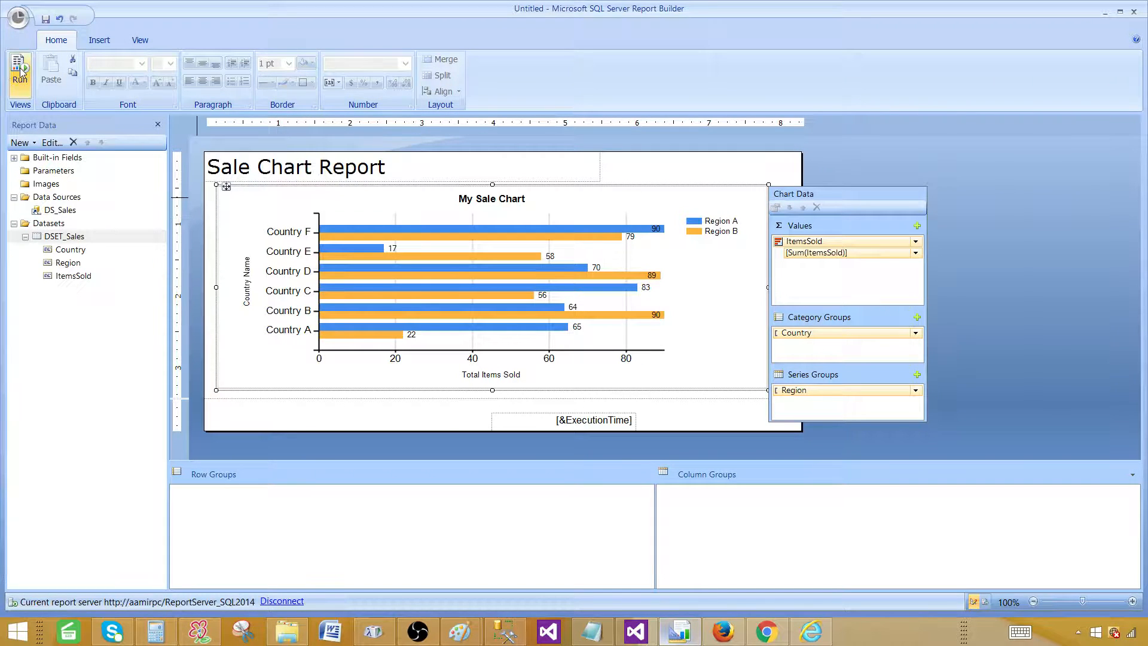
Step: Preview the bar chart report and, back in the design, delete the Region series group from the chart
left_click(21, 70)
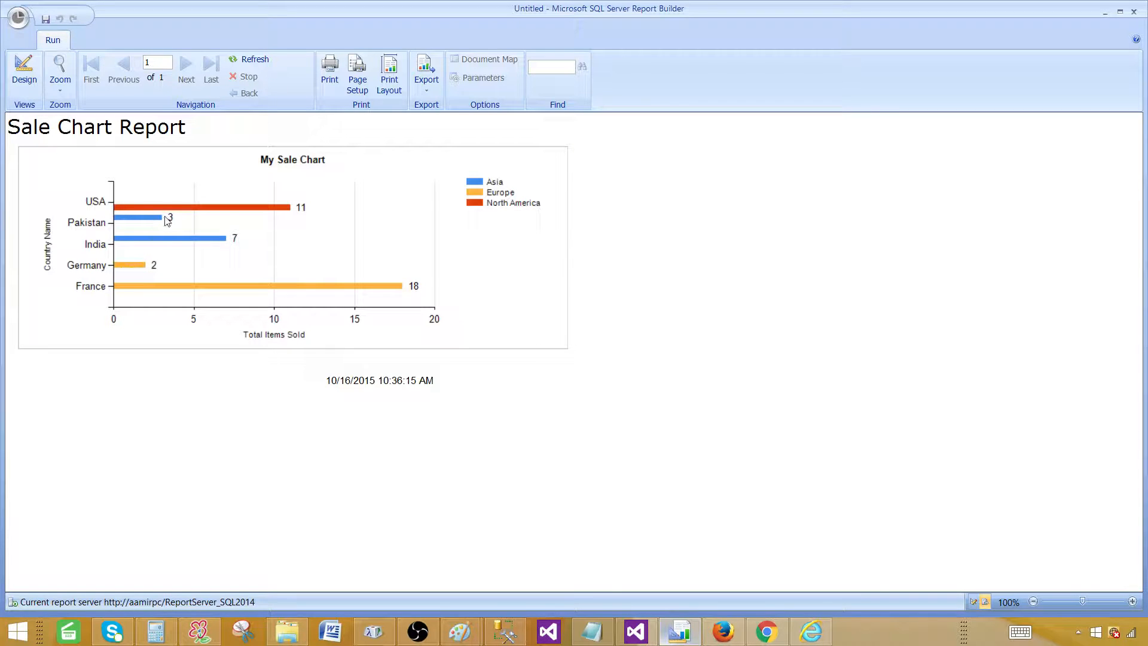
left_click(25, 73)
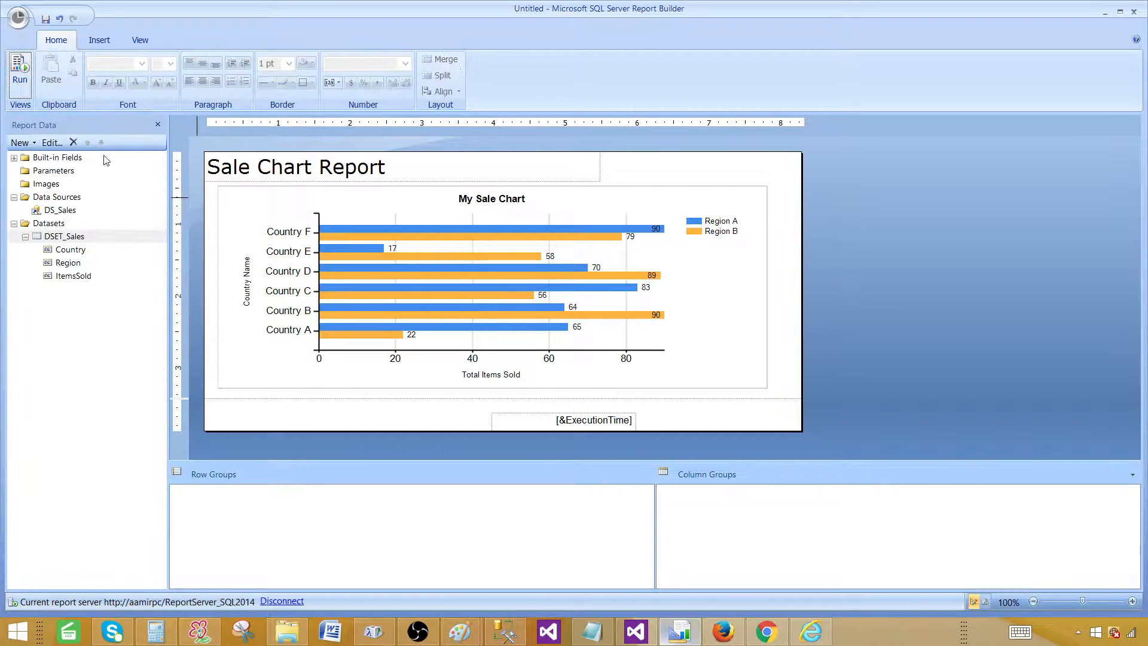
left_click(481, 288)
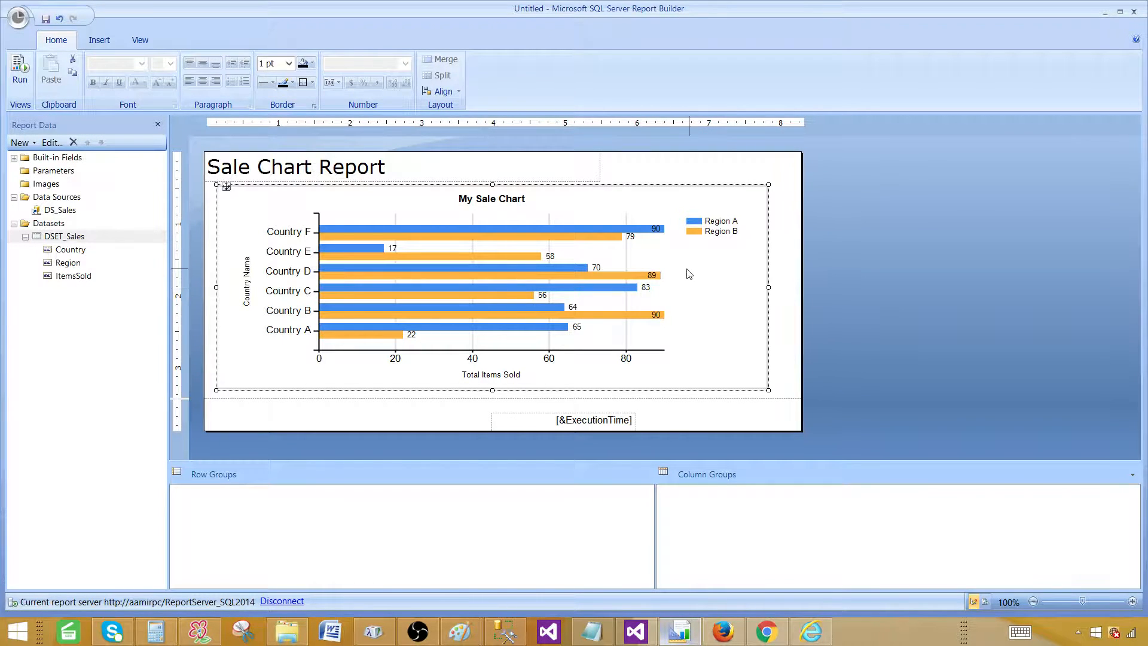
right_click(461, 271)
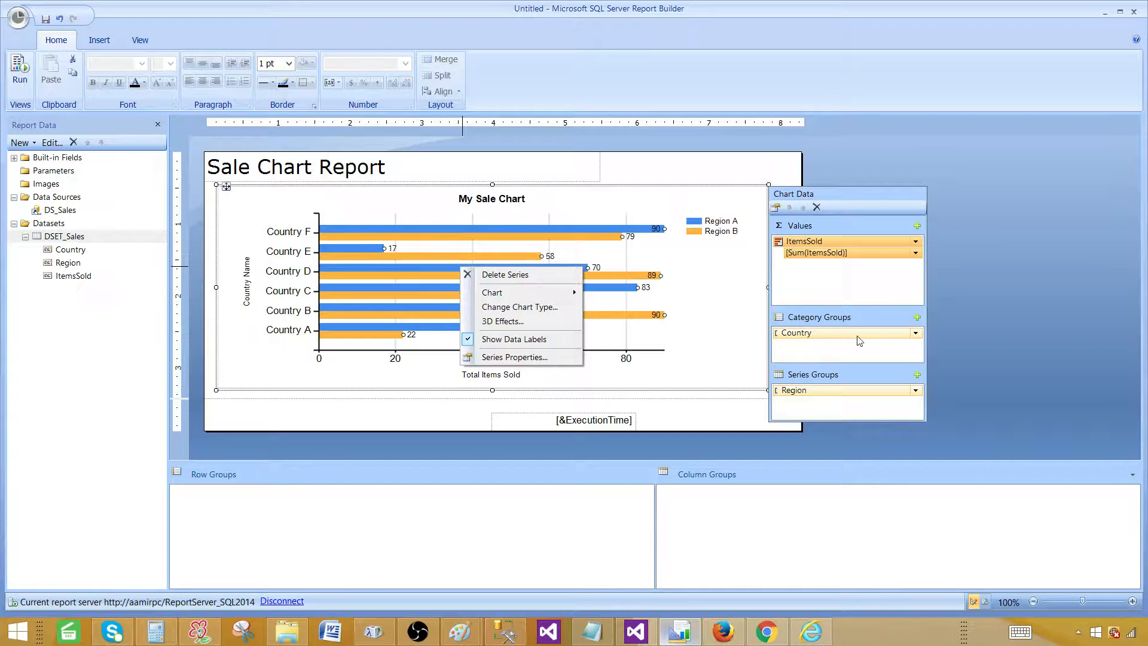
left_click(916, 391)
left_click(916, 392)
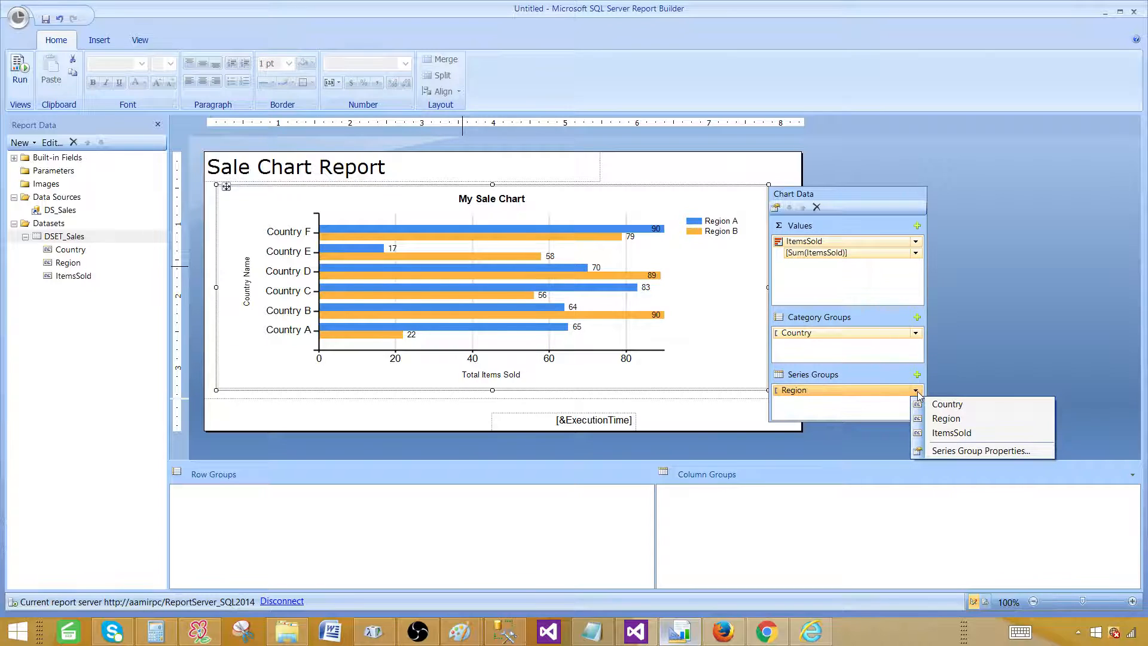
left_click(848, 389)
right_click(835, 396)
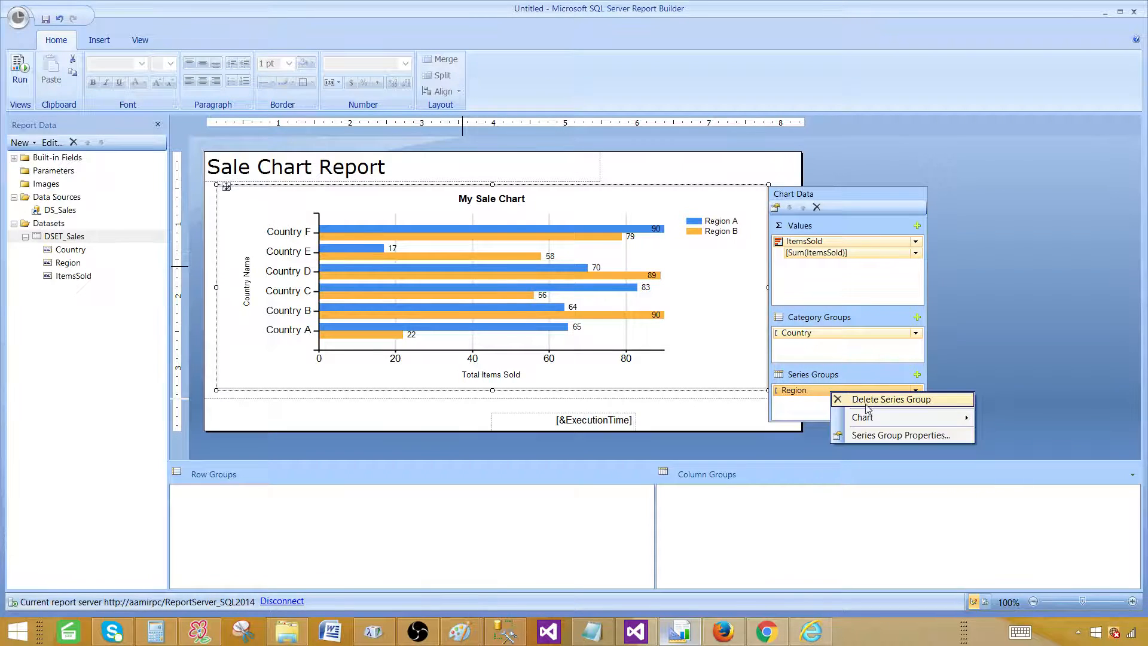
key("Escape")
key("Delete")
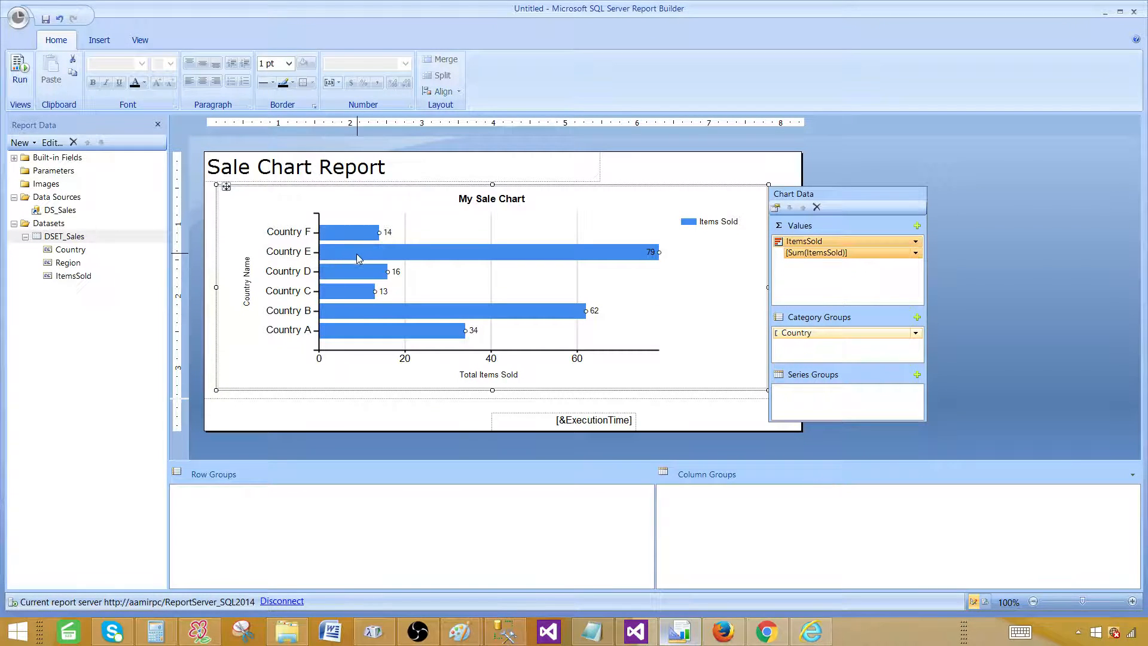
Step: Change the chart type to the plain Pie and preview the report before returning to the design
right_click(541, 237)
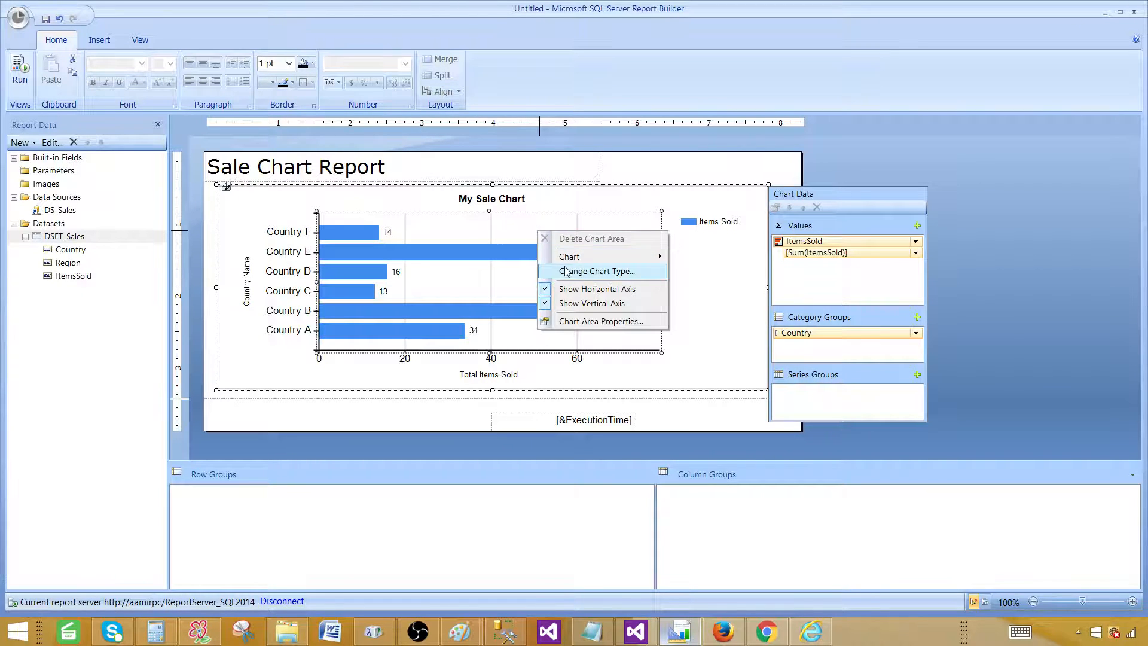
left_click(585, 271)
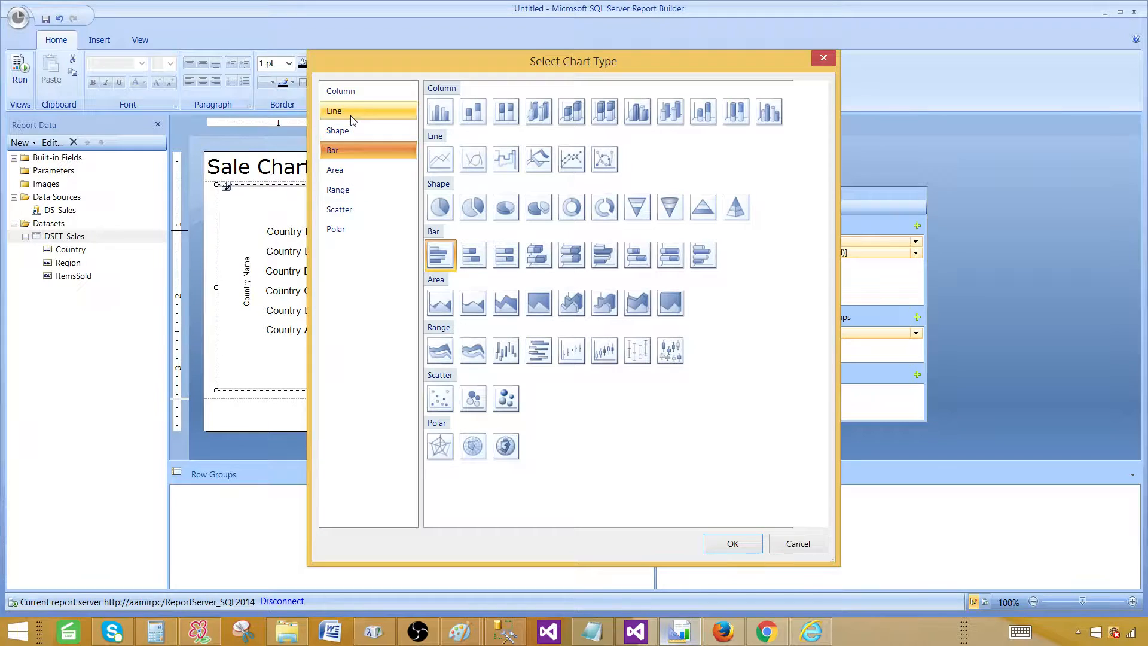
left_click(451, 213)
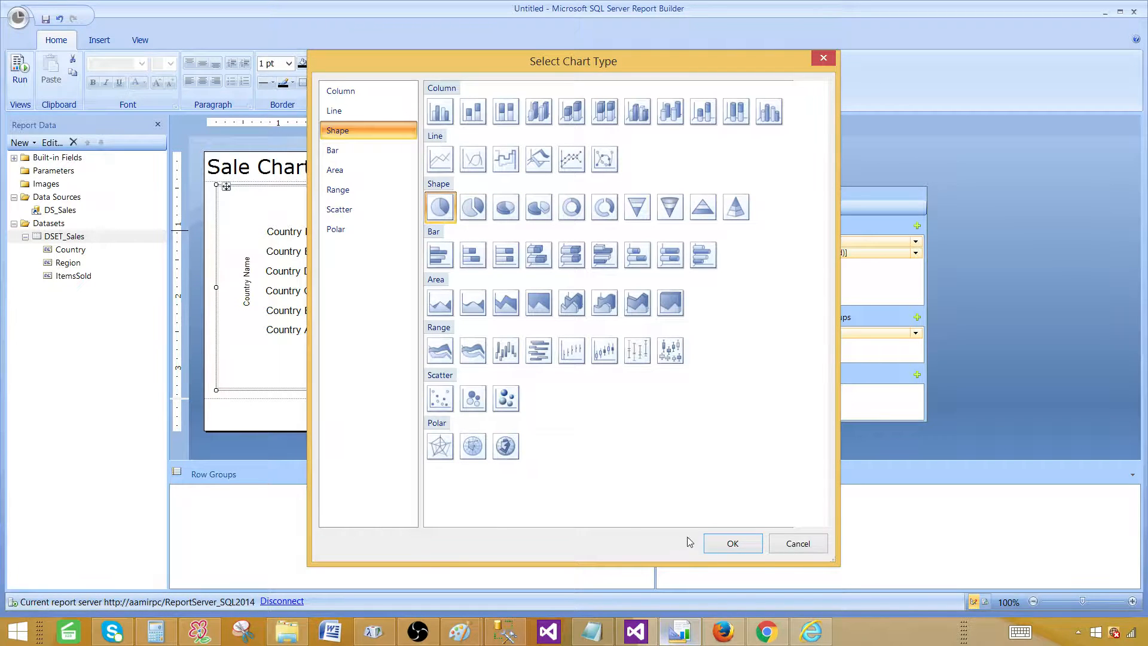
left_click(729, 543)
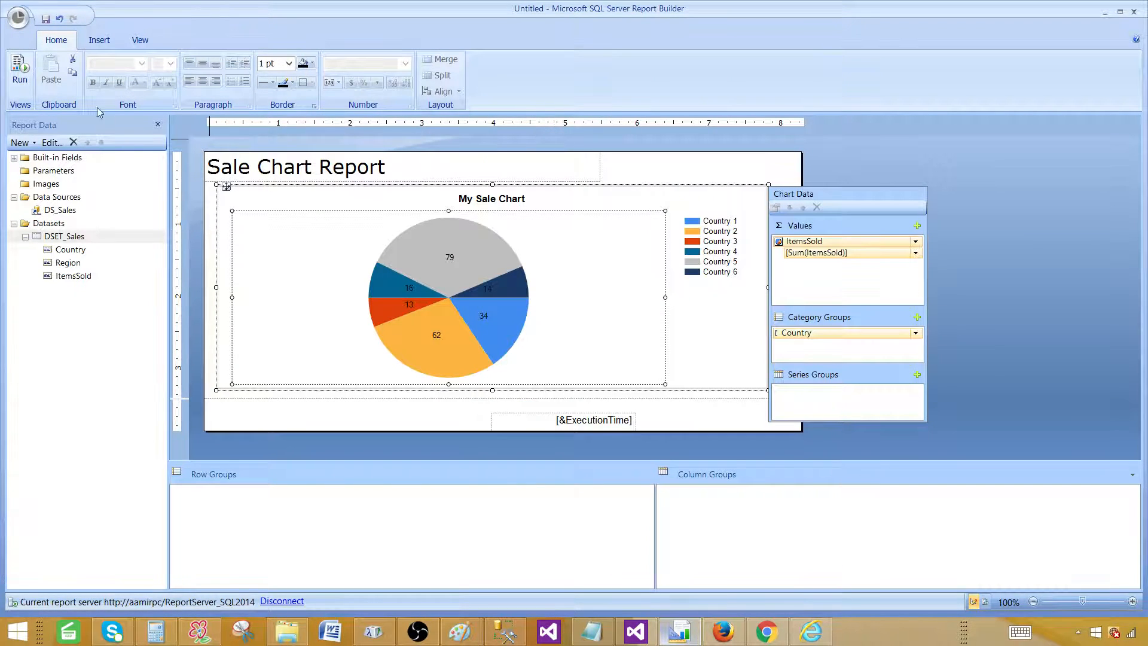
left_click(24, 76)
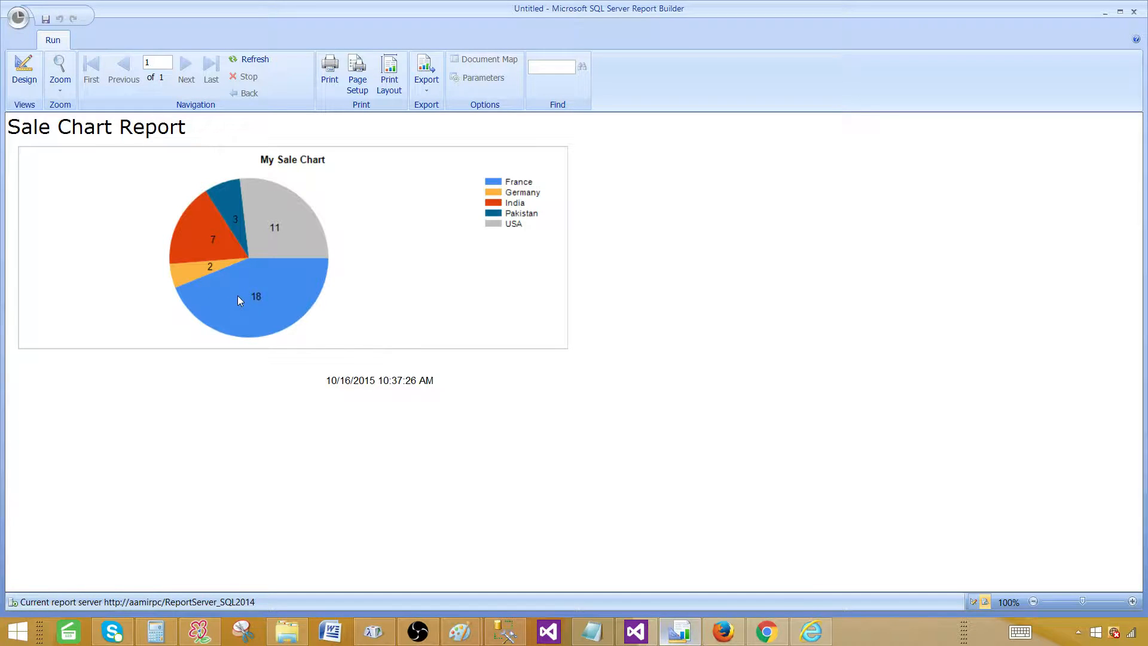
left_click(24, 75)
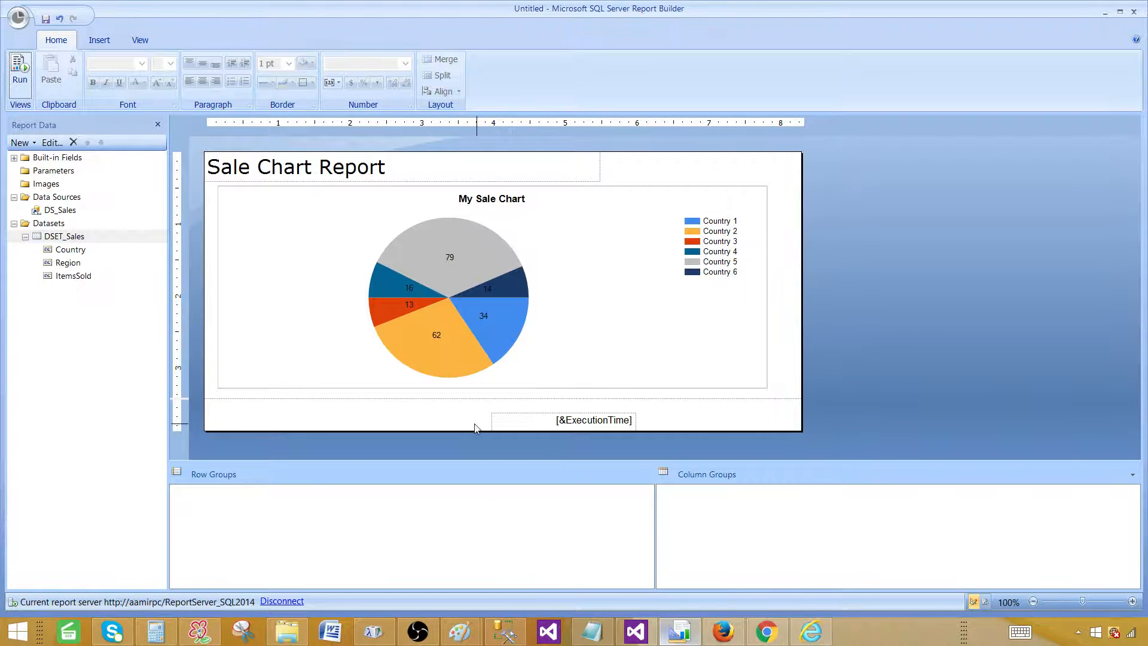
Step: Switch to Paint to review the tutorial topics in WelcomeToTechBrothers.png, and return to Report Builder
mouse_move(465, 626)
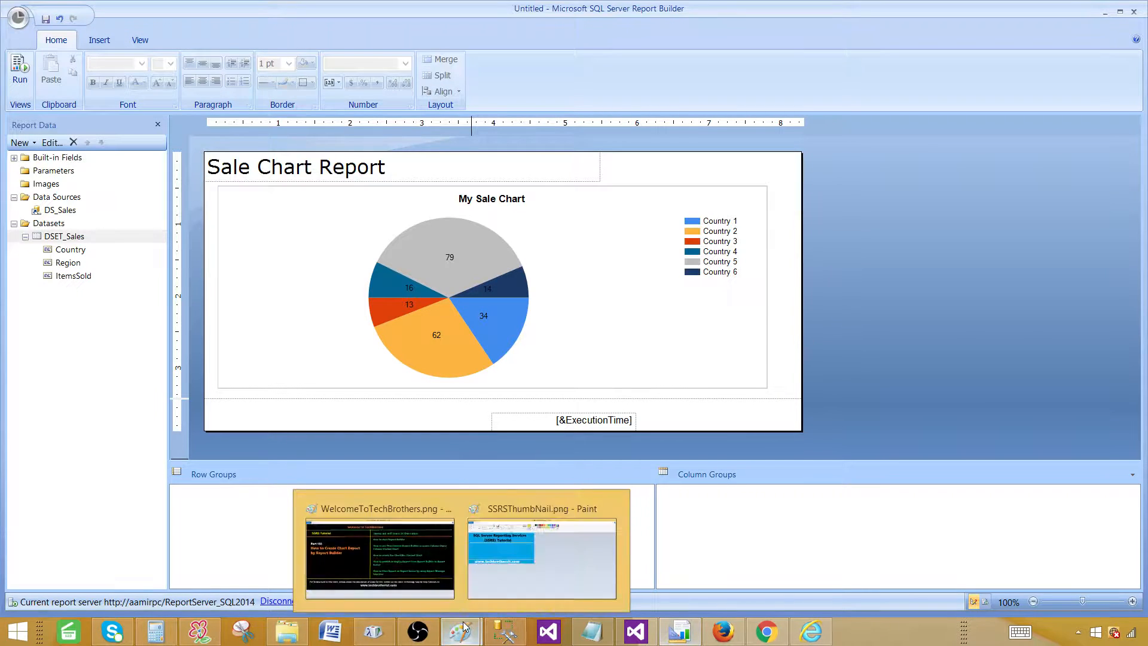
left_click(403, 558)
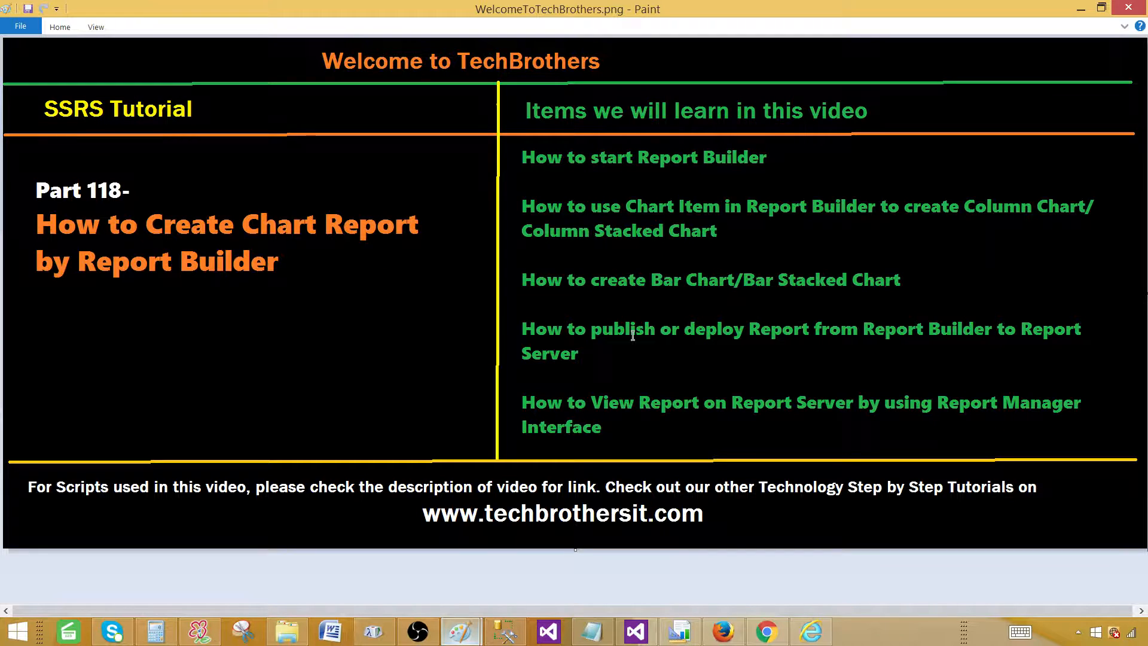
left_click(687, 639)
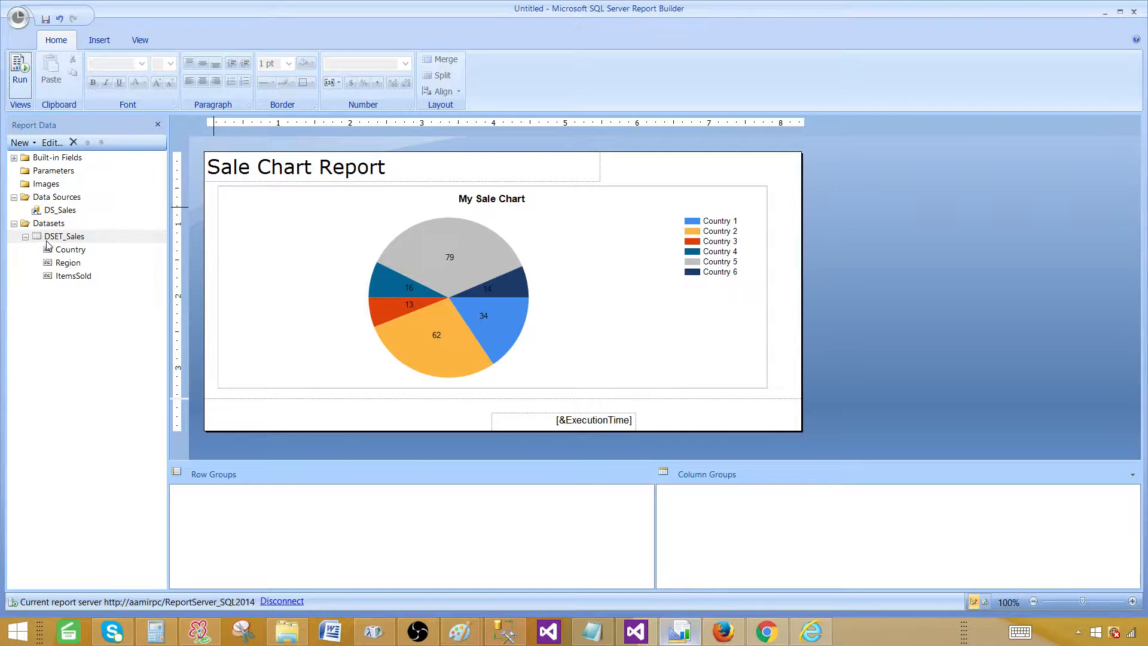
left_click(25, 237)
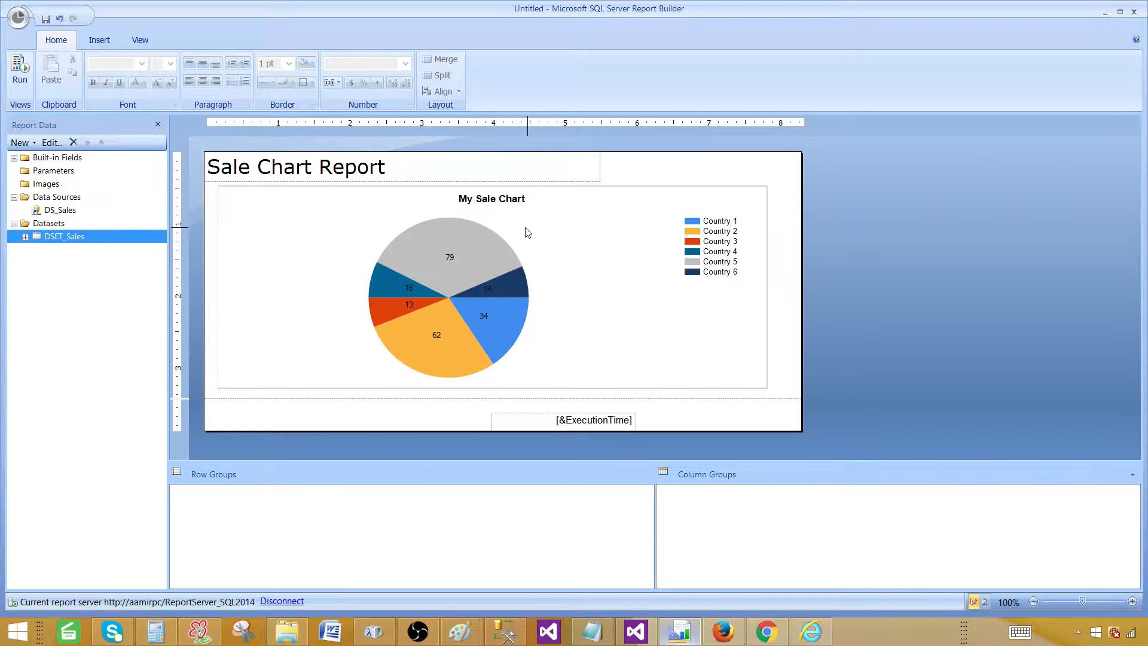
mouse_move(1136, 17)
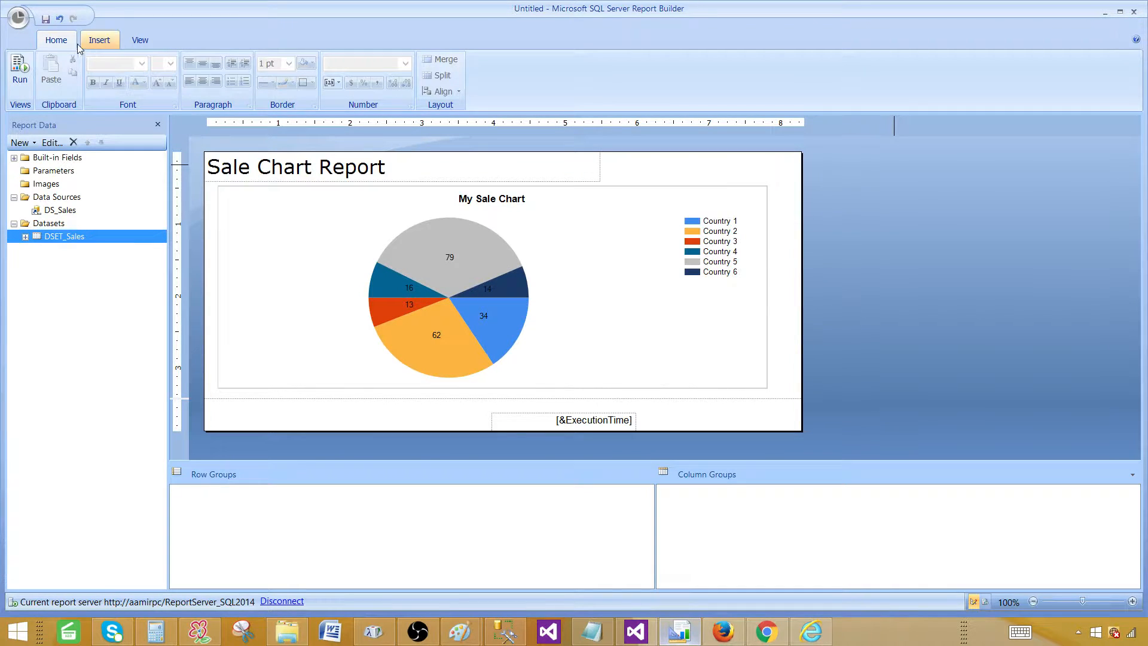
Step: Save the report as rpt_Chart_ReportBuilder.rdl in the SSRS_Training folder on the ReportServer_SQL2014 server
left_click(46, 20)
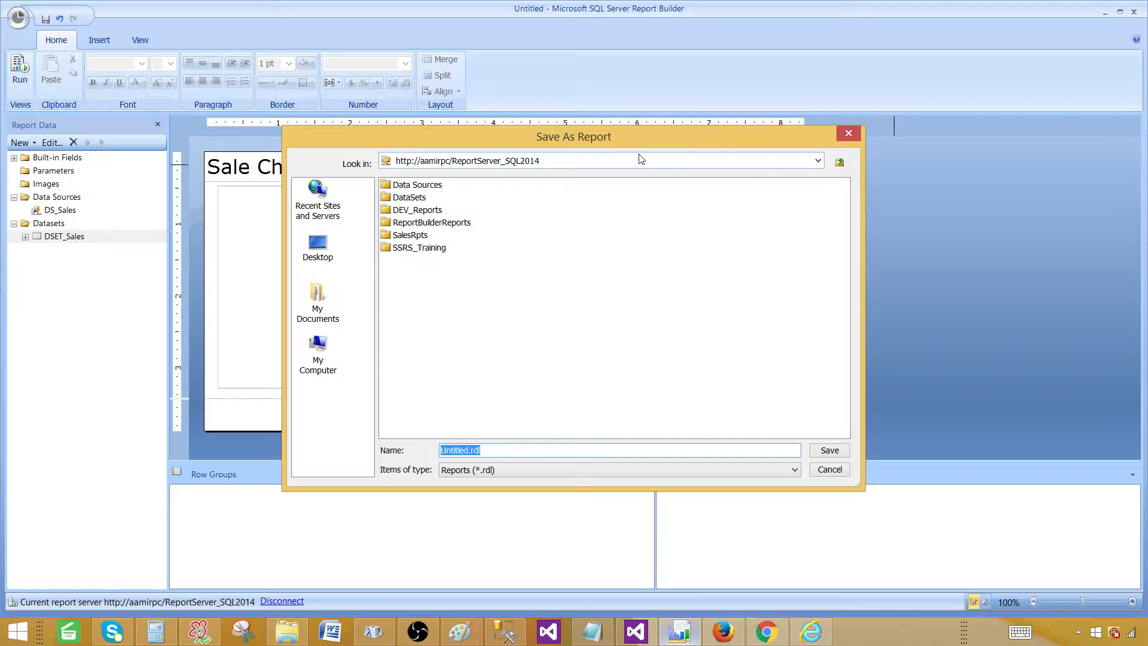
left_click(330, 216)
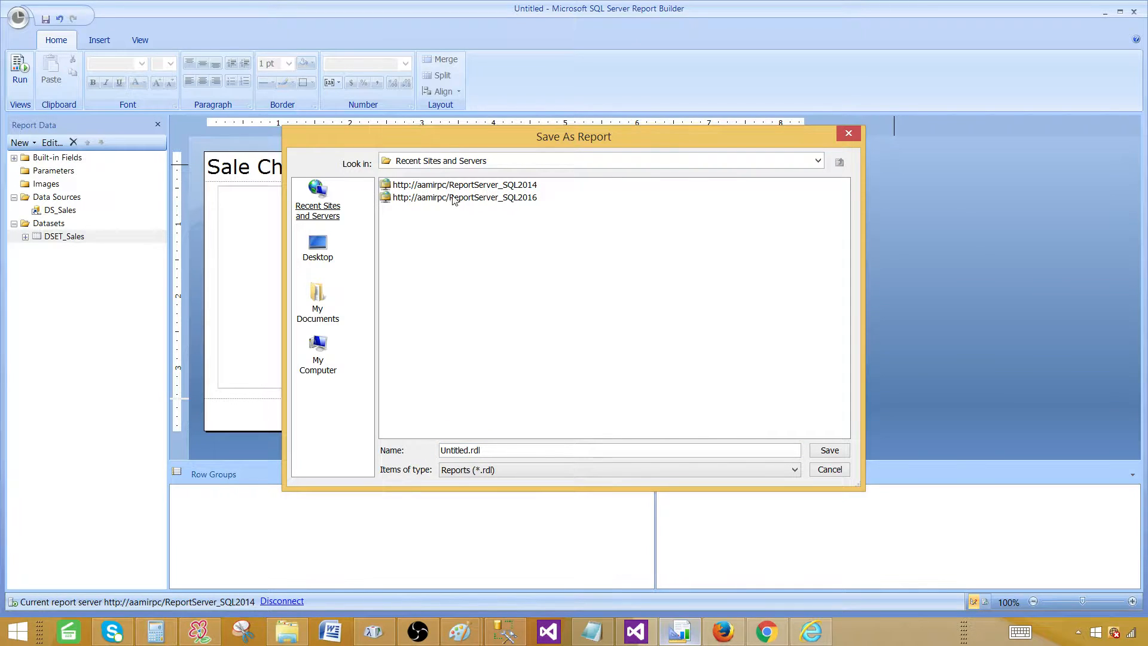
left_click(509, 185)
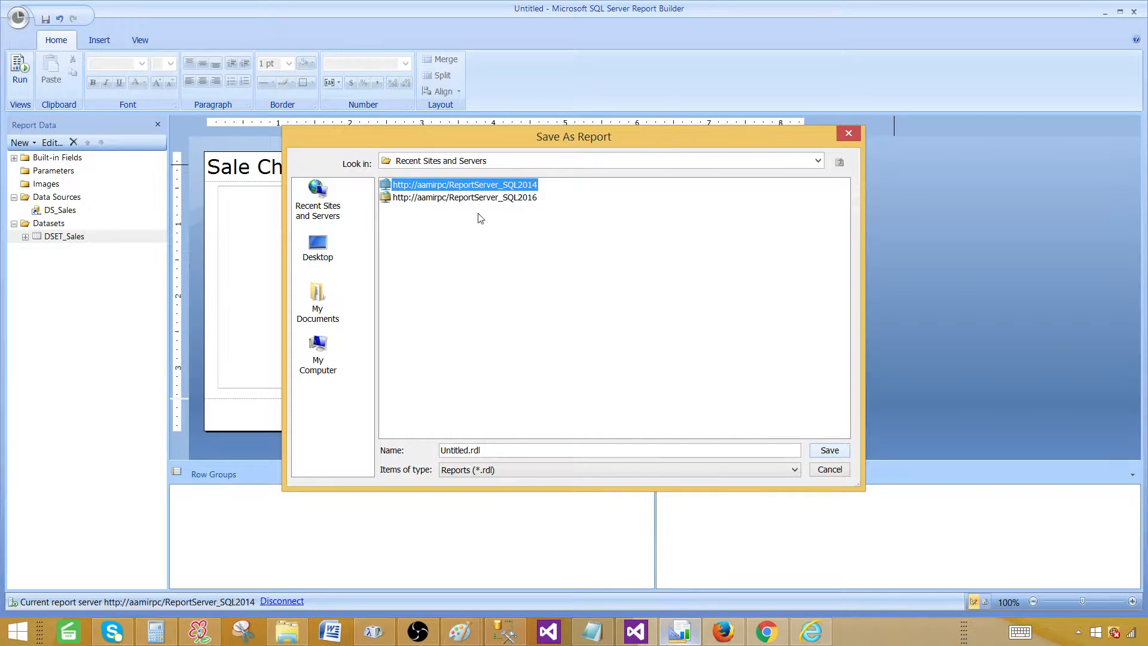
double_click(472, 190)
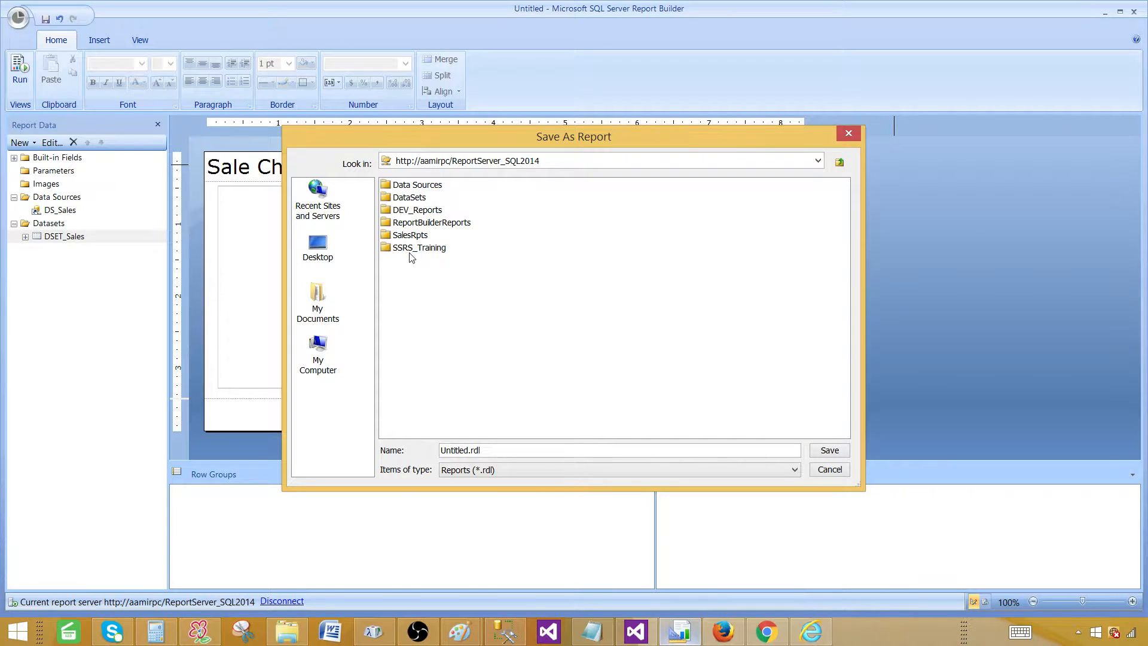
double_click(431, 249)
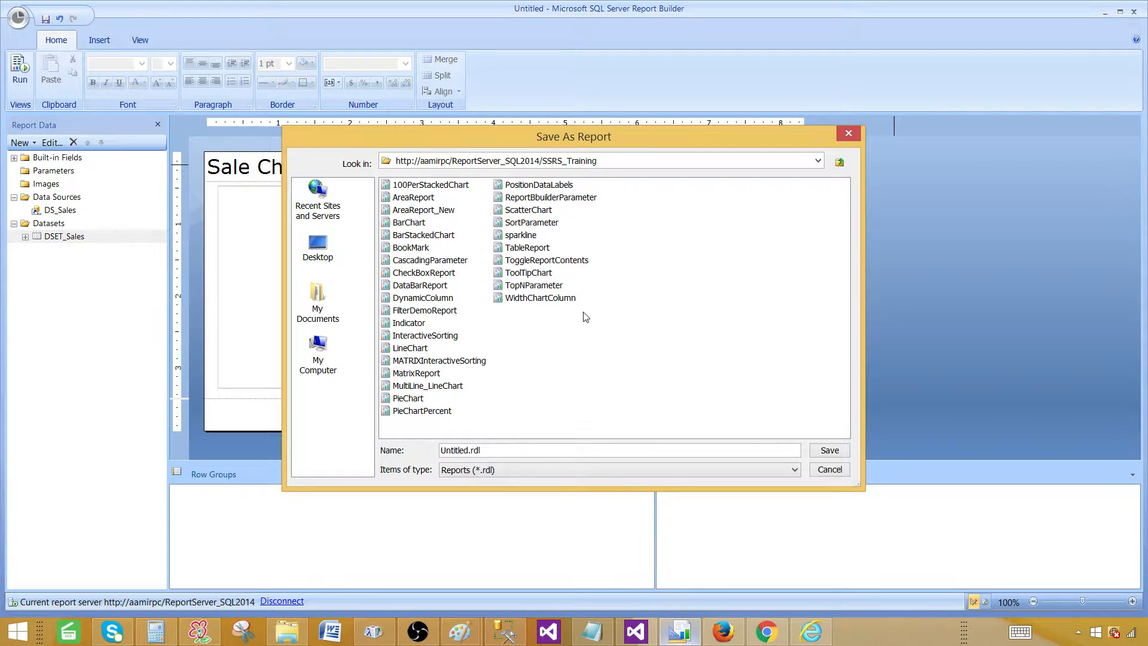
double_click(468, 450)
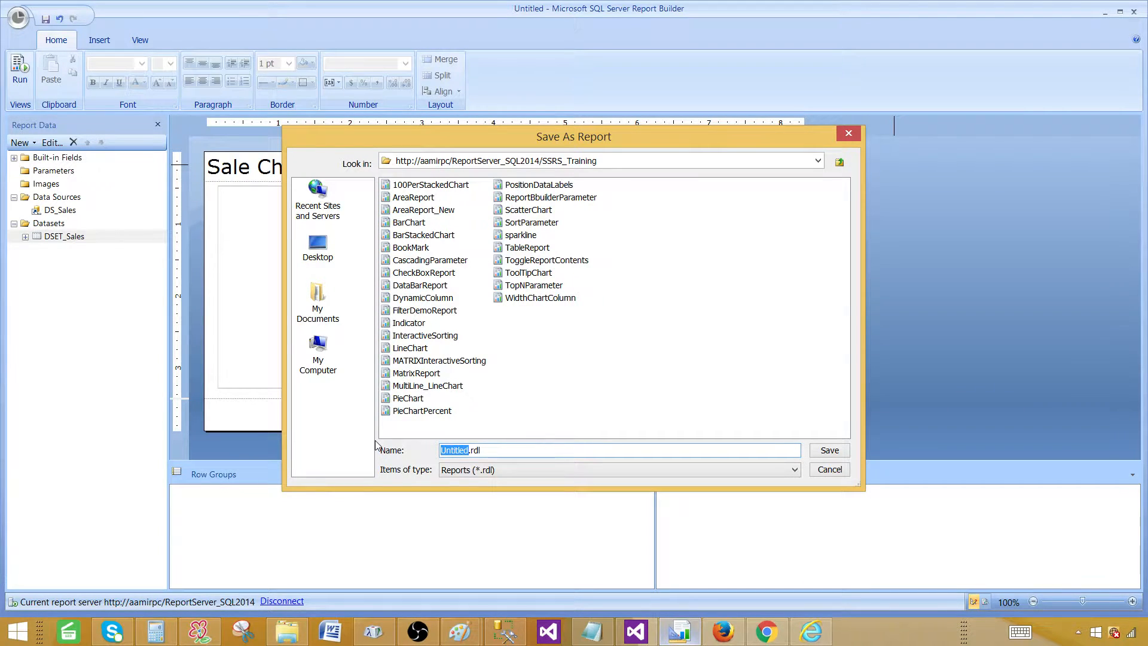
type("rpt_Chart_ReportBuilder")
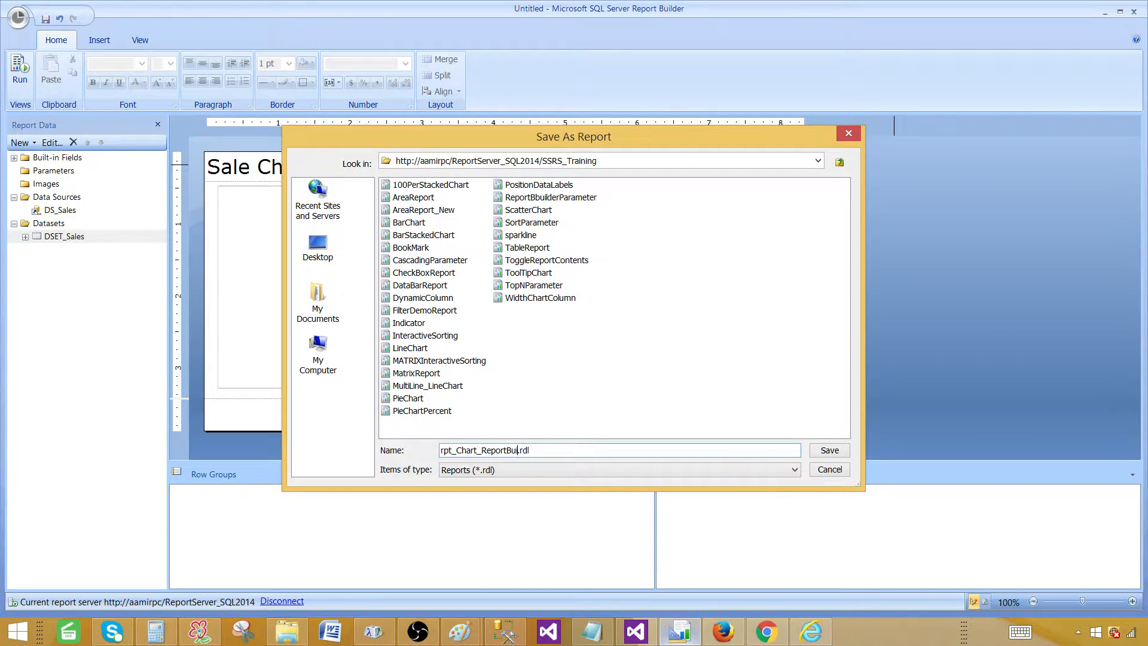
left_click(825, 450)
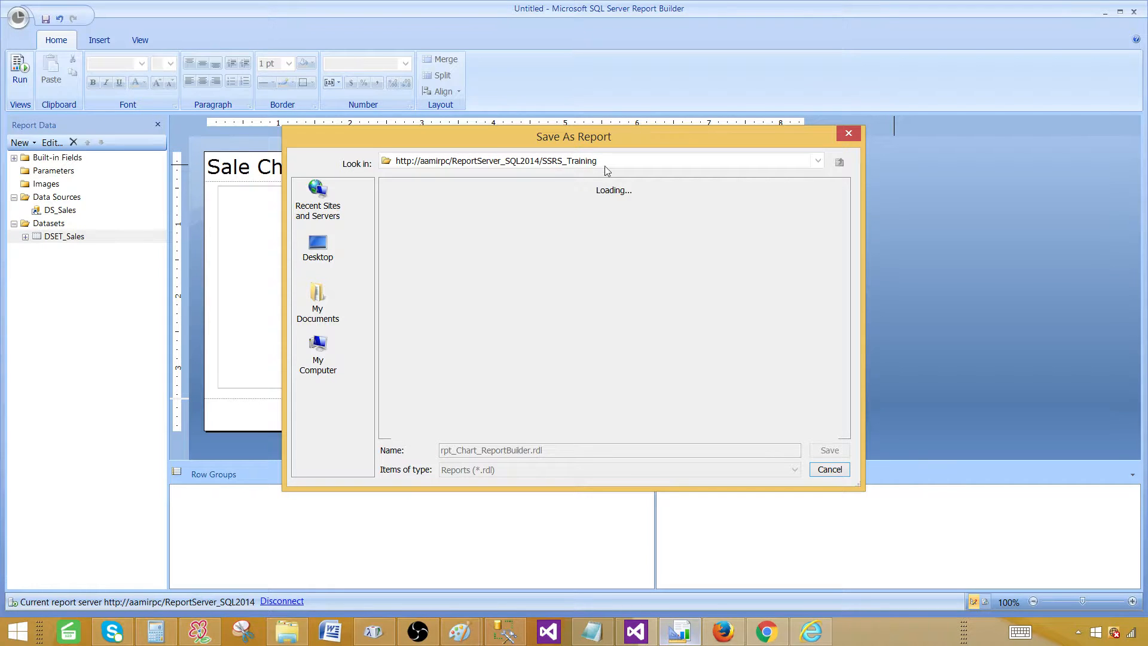
Step: Switch to Report Manager in Internet Explorer and open the SSRS_Training folder from the home page
left_click(828, 635)
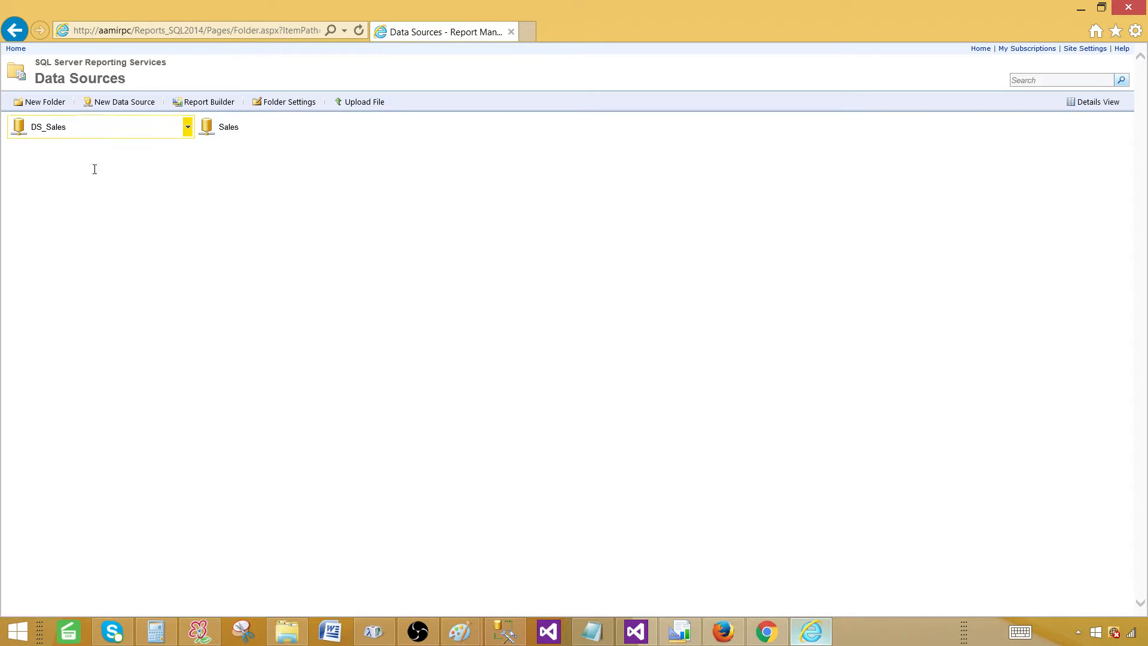
left_click(13, 50)
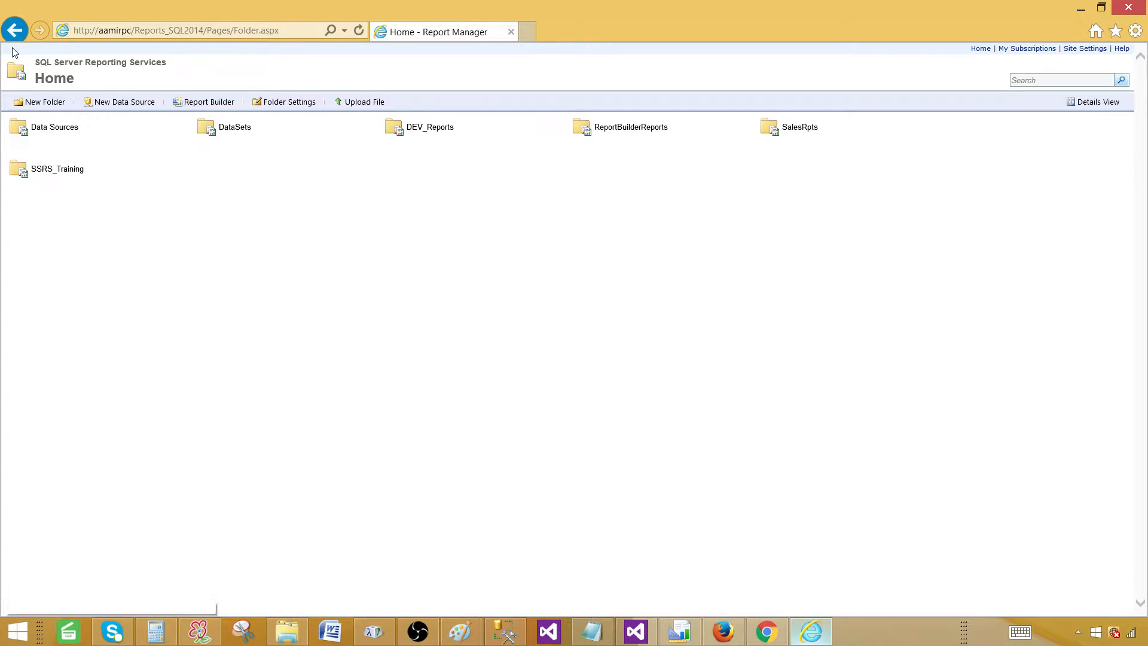
left_click(47, 172)
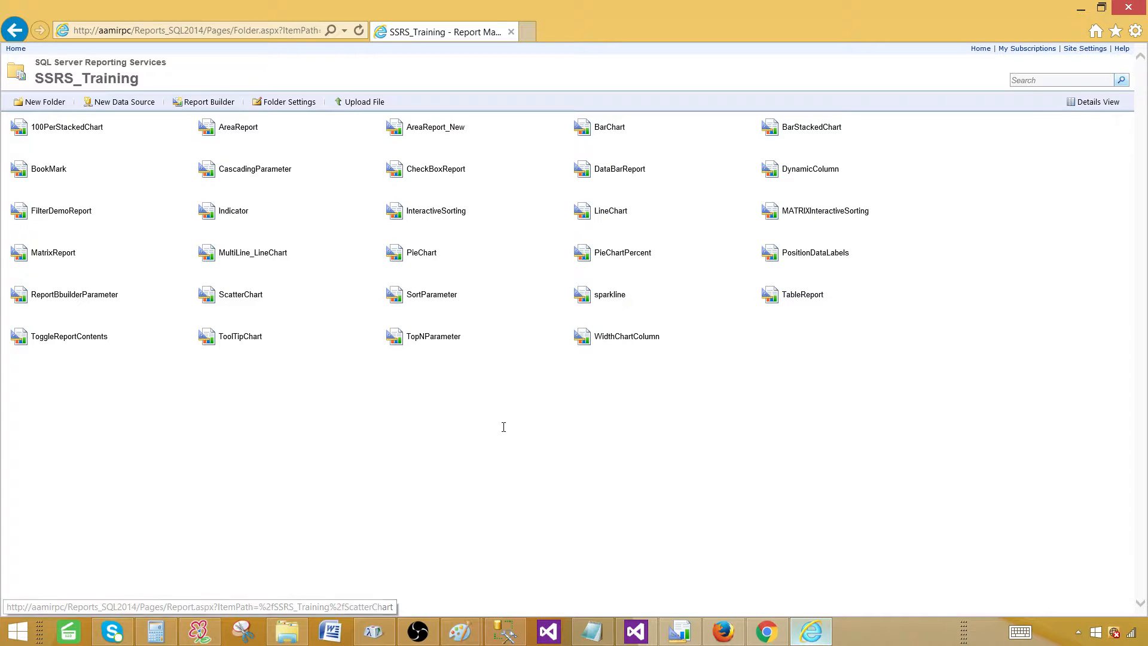
Step: Show the SSRS_Training folder in details view and sort its reports by modified date, newest first, to look for the saved report
left_click(1091, 102)
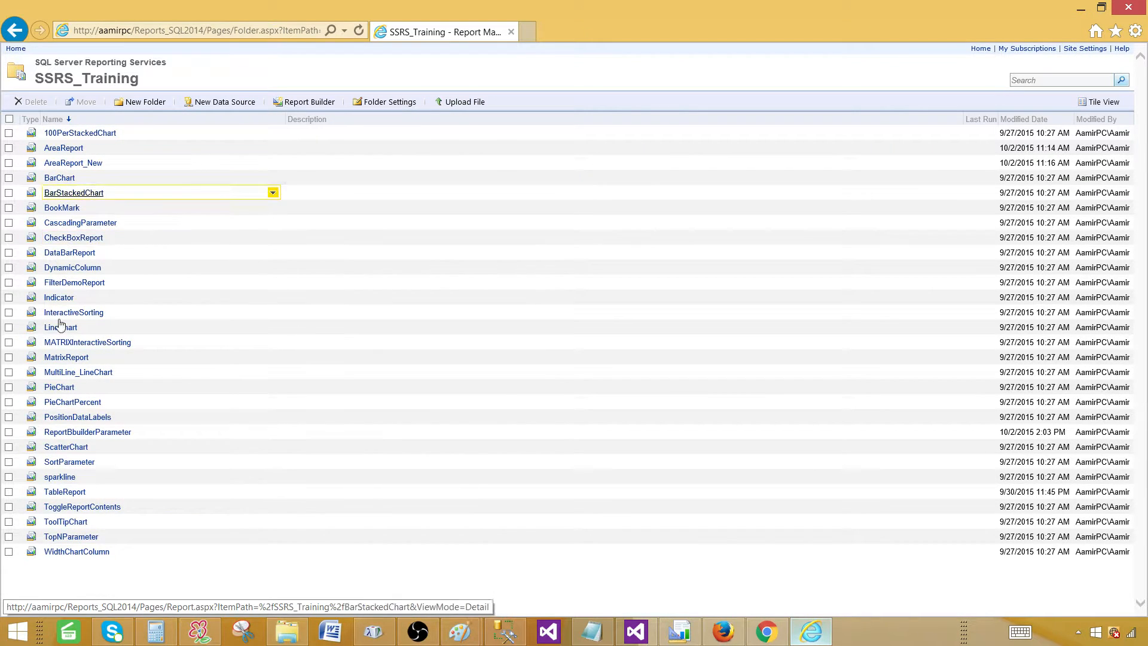
left_click(1100, 103)
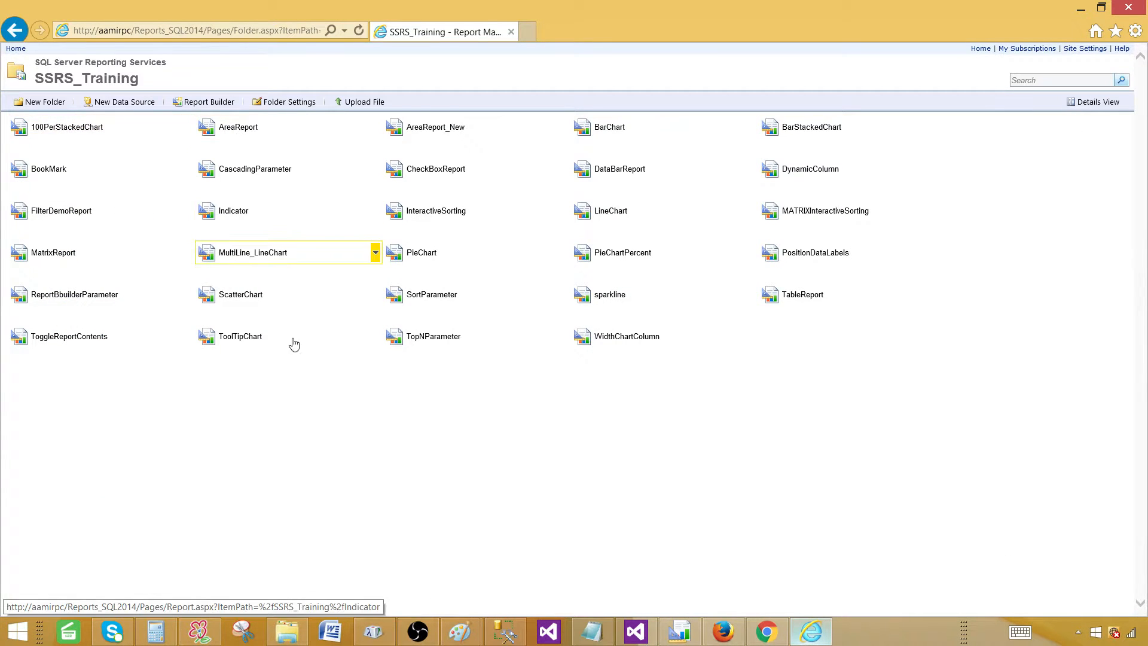
left_click(1103, 103)
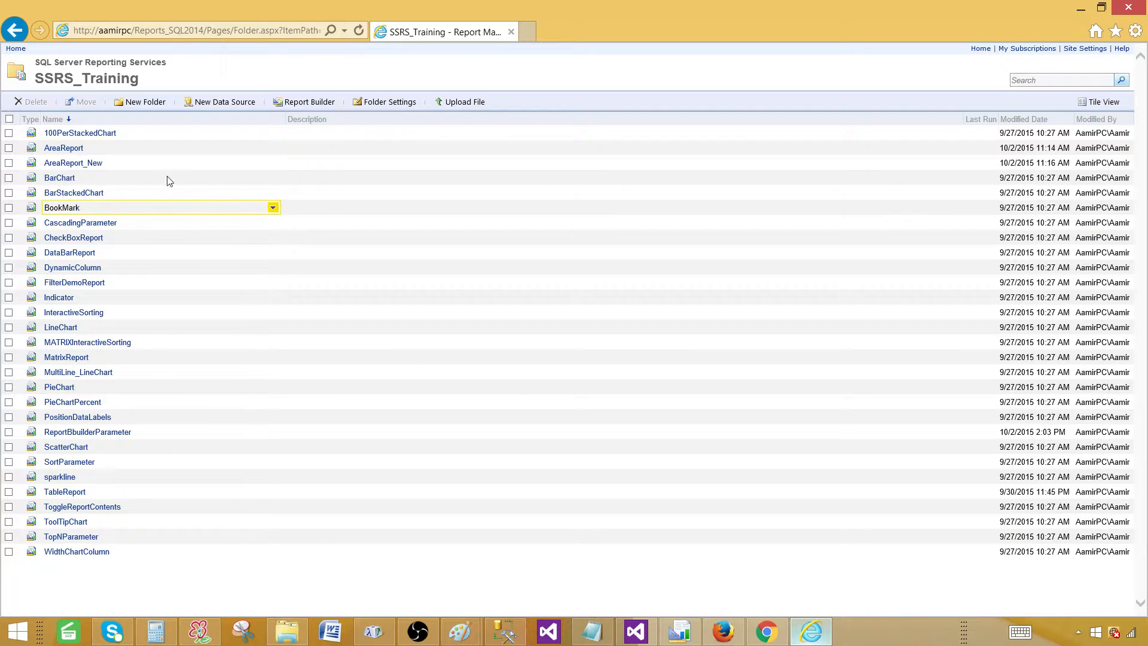
left_click(70, 120)
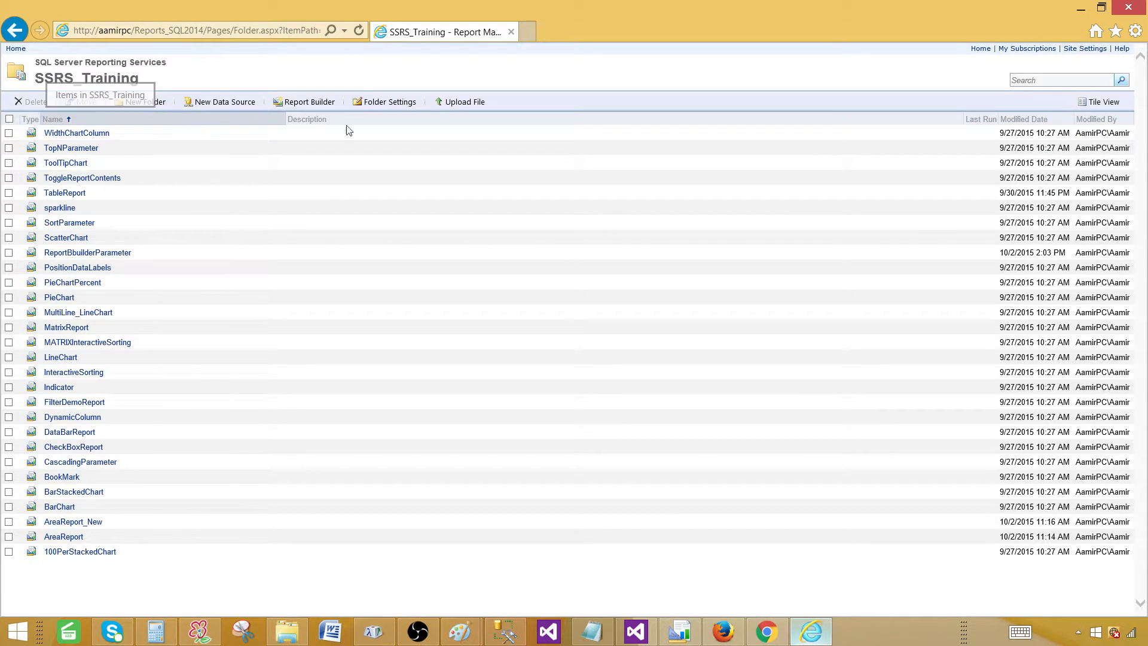
left_click(1032, 119)
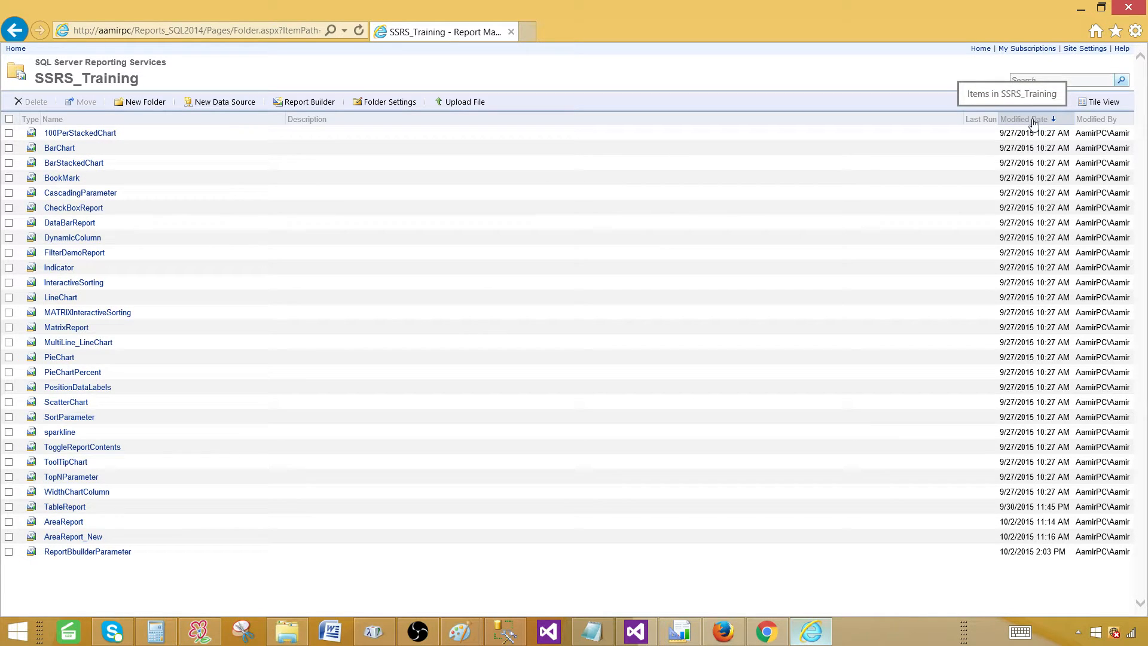
left_click(1033, 119)
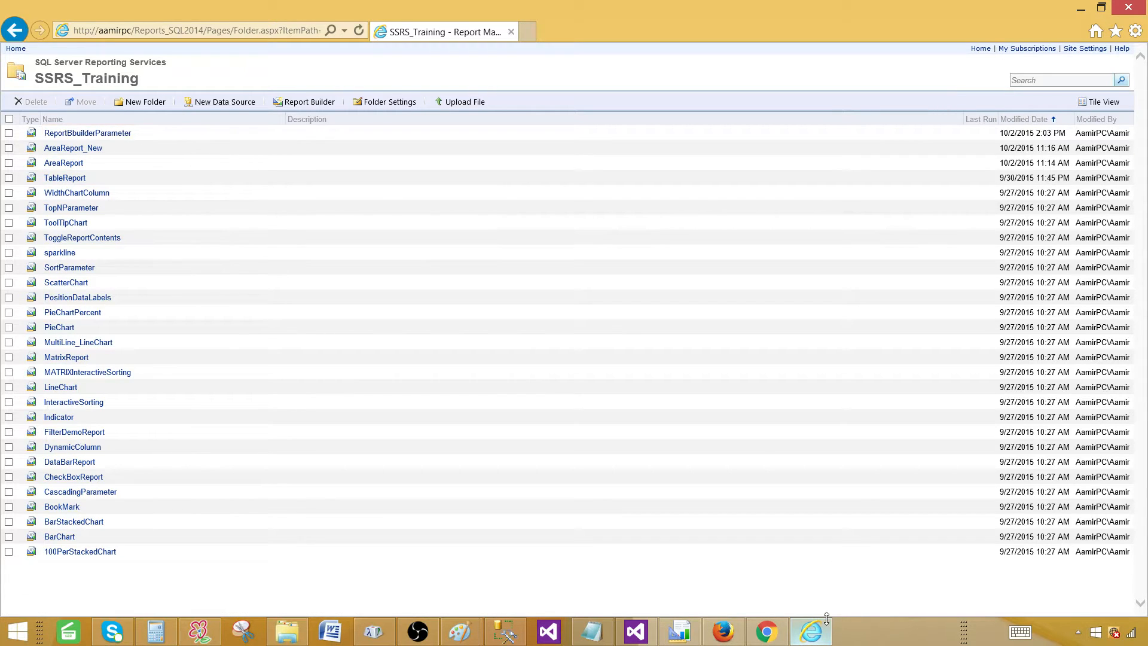
Step: Switch to Report Builder and finish saving the report as rpt_Chart_ReportBuilder.rdl in the SSRS_Training folder on the report server
left_click(682, 634)
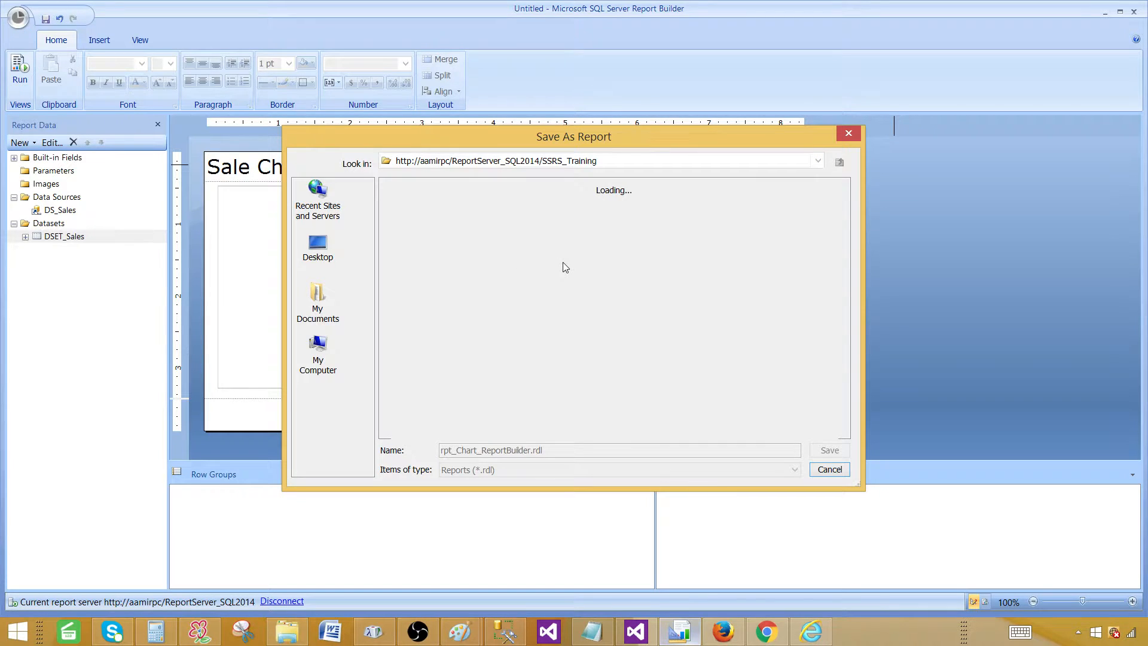
key("Return")
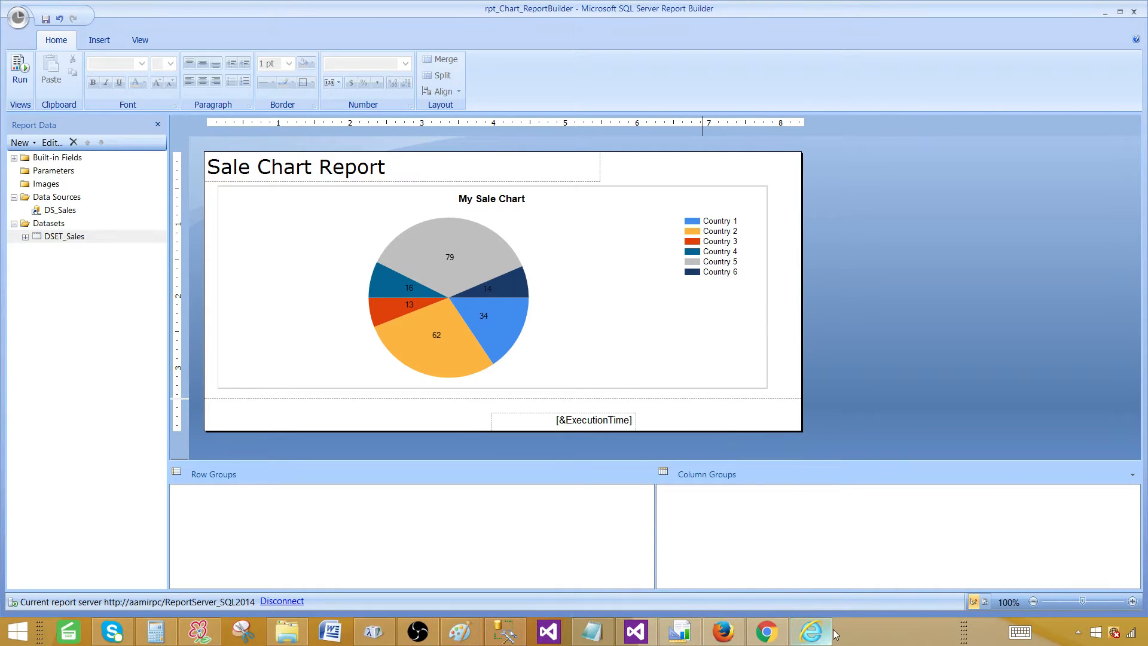
Step: Switch to Report Manager in Internet Explorer, refresh the SSRS_Training folder, and open rpt_Chart_ReportBuilder to view the published chart
left_click(812, 632)
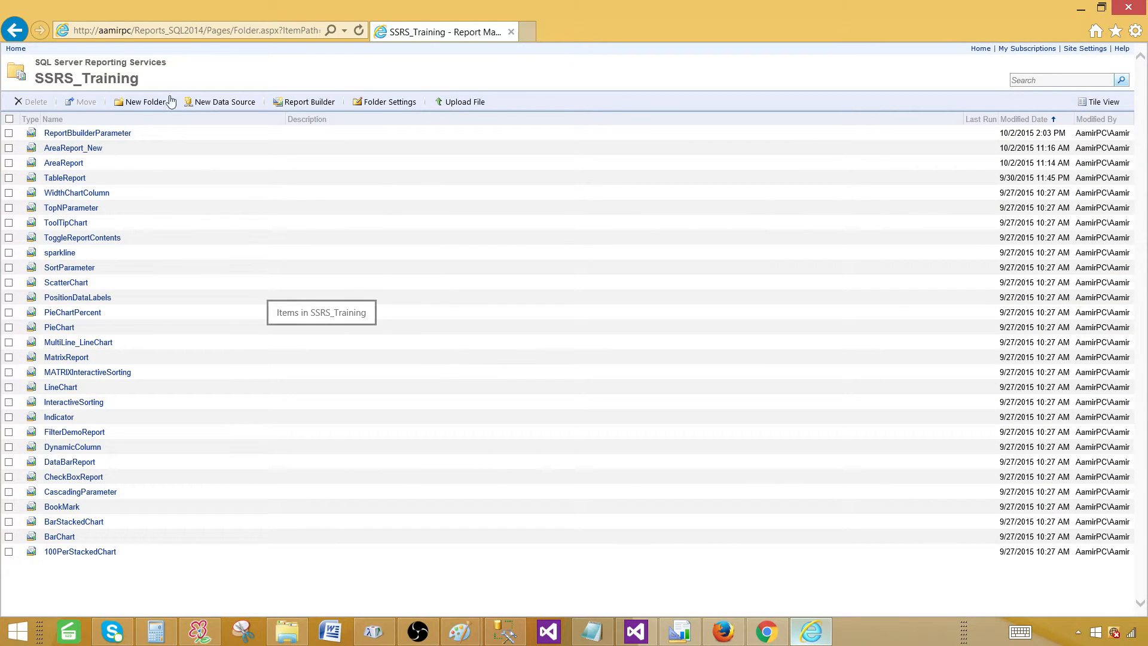
left_click(358, 31)
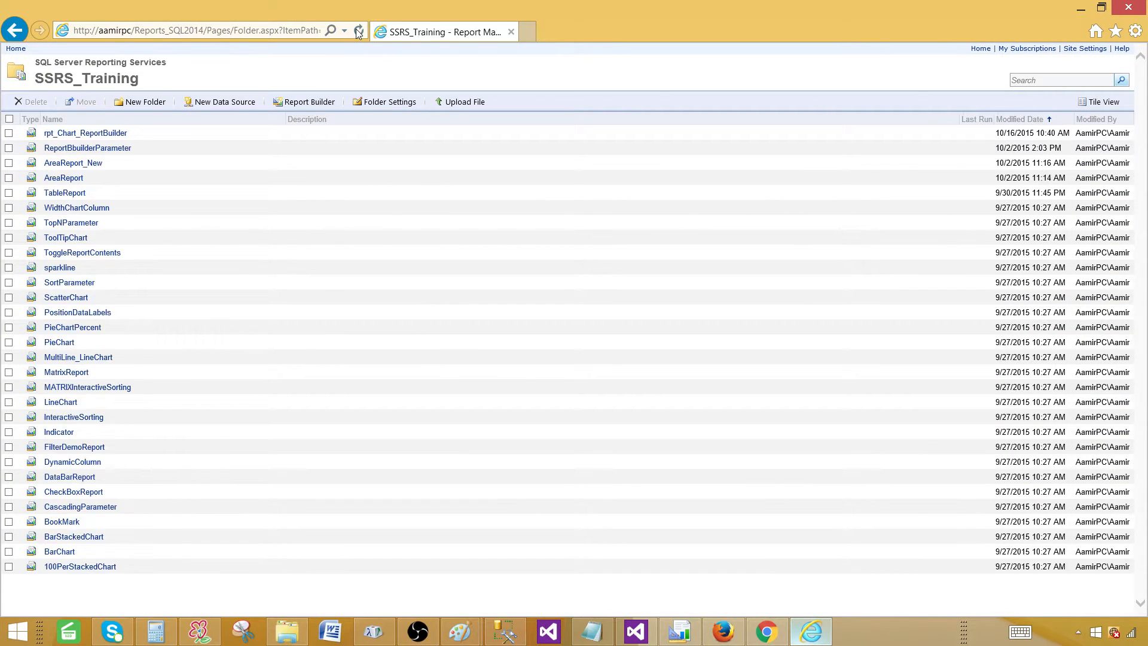
left_click(76, 137)
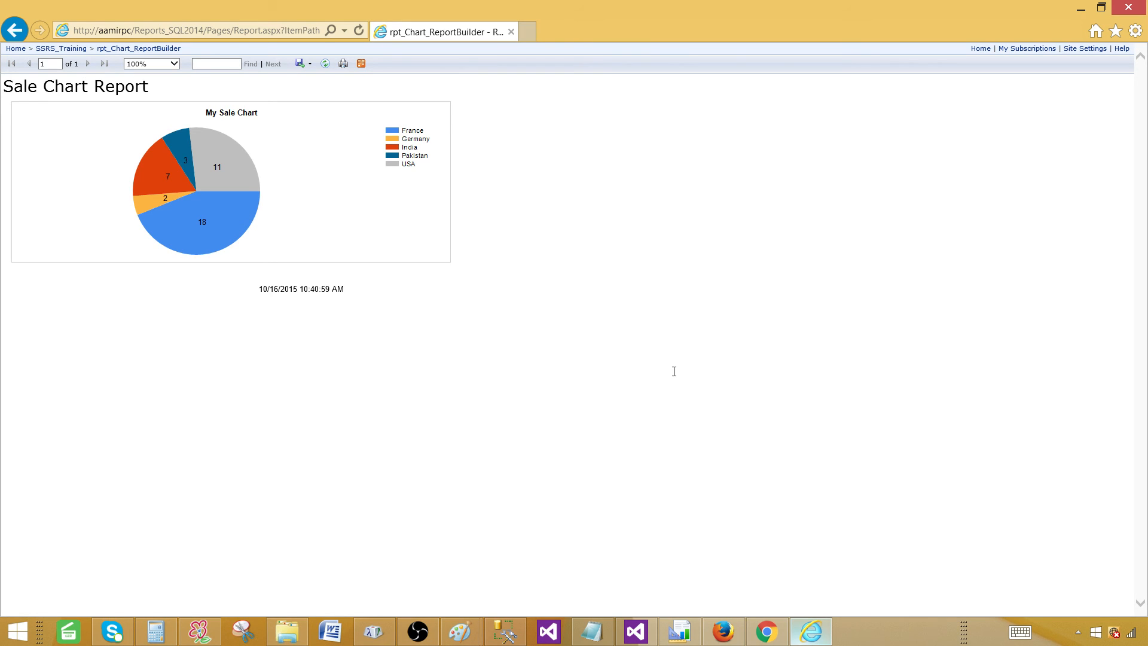
left_click(872, 628)
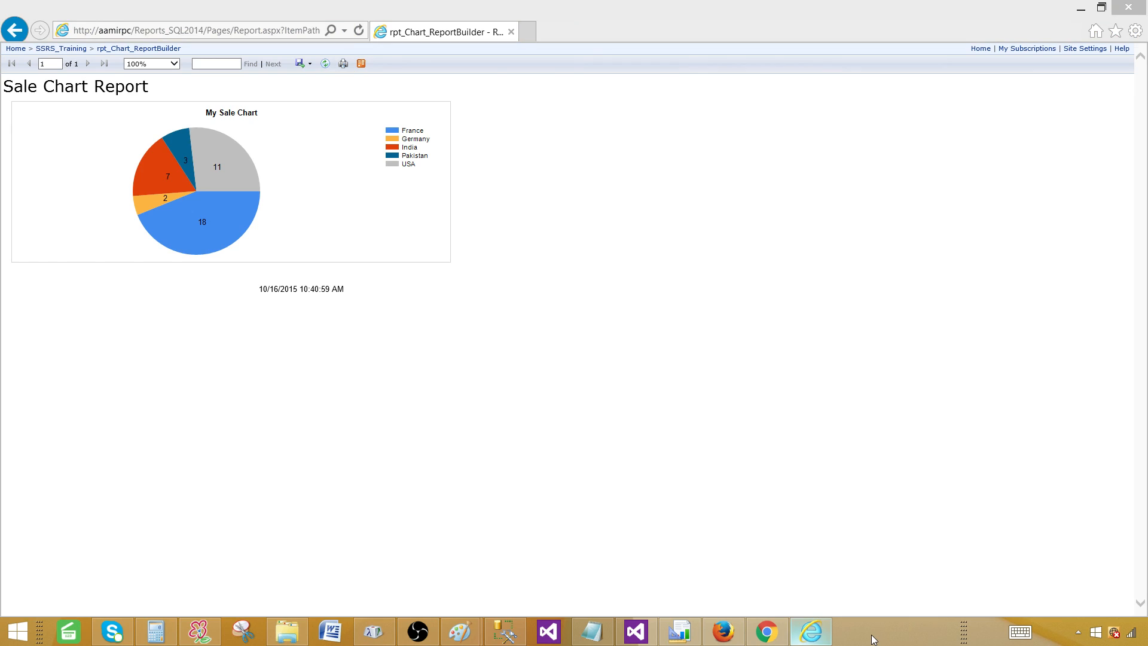